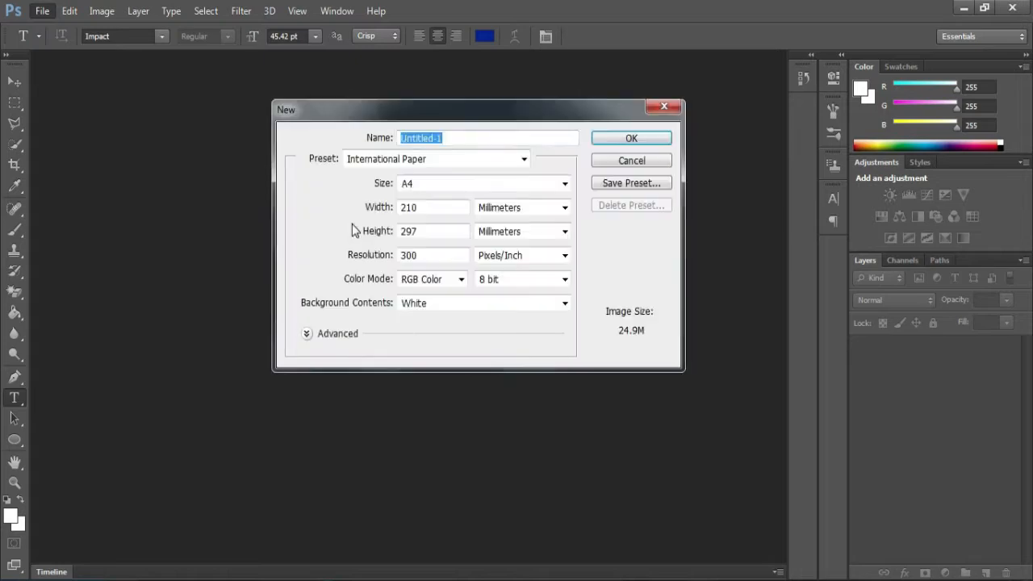
- Create a new document named "18th Birthday Violet", 36 inches wide by 24 inches high at 100 pixels/inch
click(506, 211)
click(502, 235)
drag(427, 210, 405, 232)
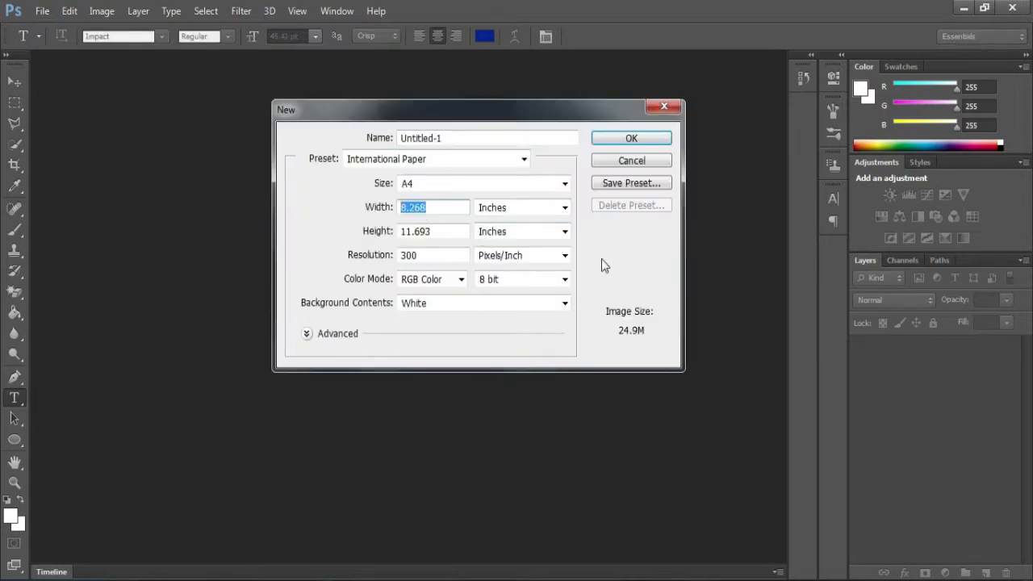
text(36)
key(Tab)
key(Tab)
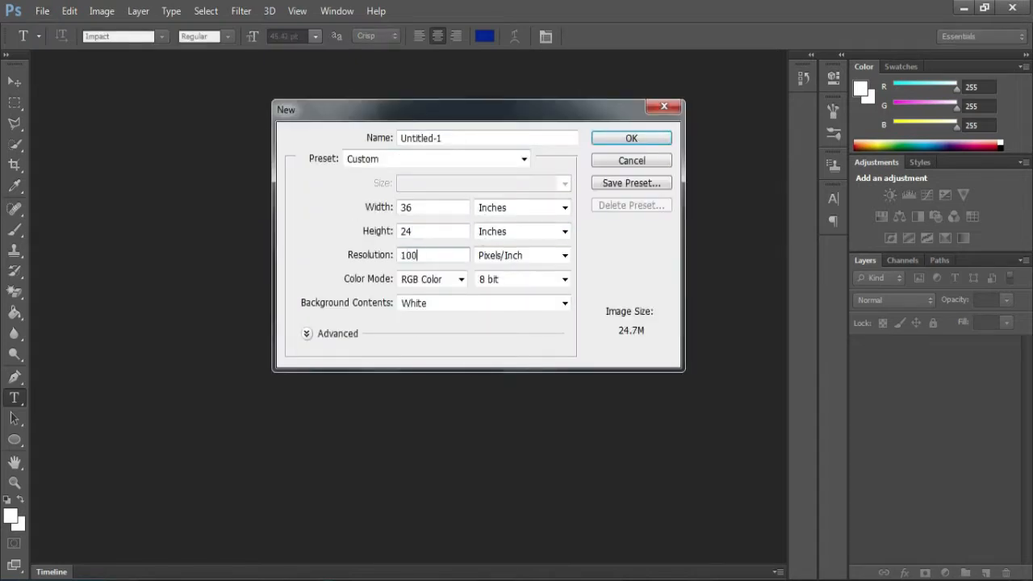
double_click(452, 138)
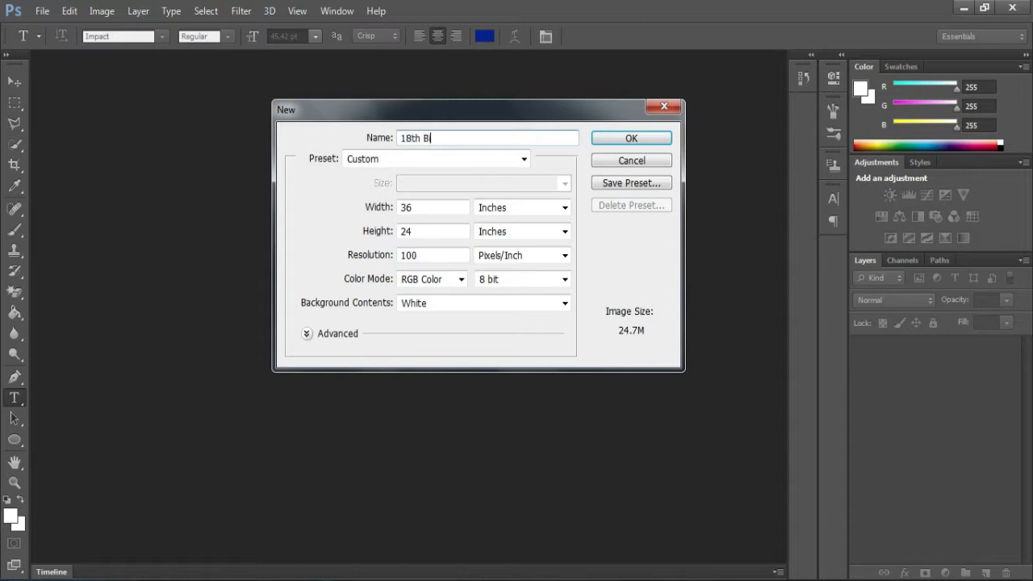
click(634, 142)
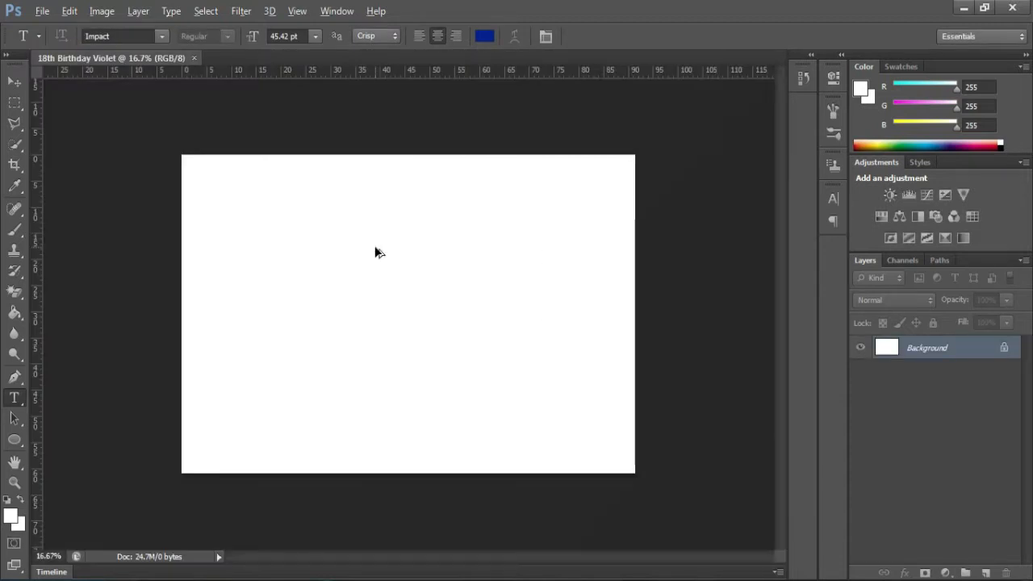
- Place the violet forest picture from the "violet tarp" folder on the desktop into the document
click(42, 11)
click(69, 272)
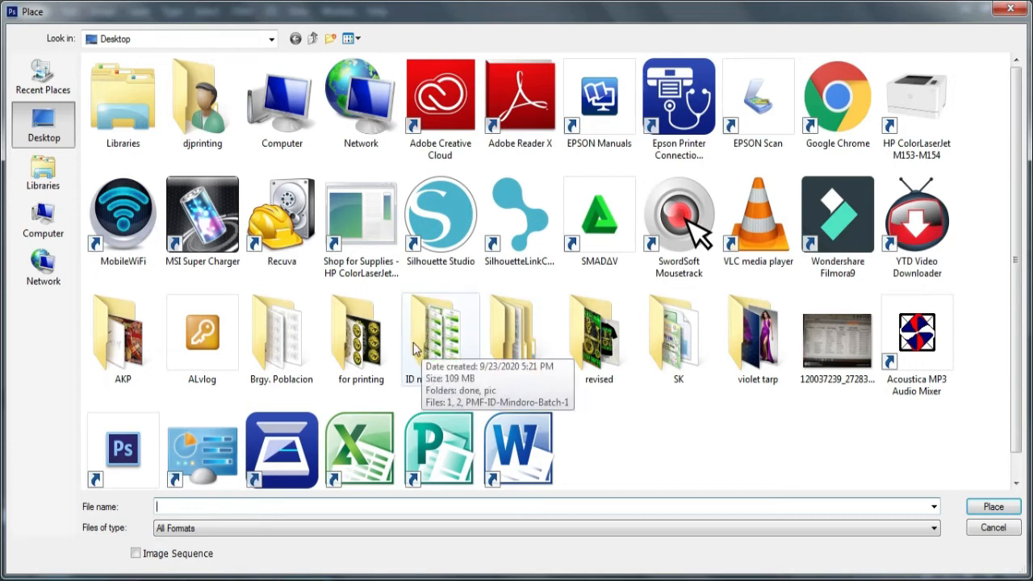
click(361, 335)
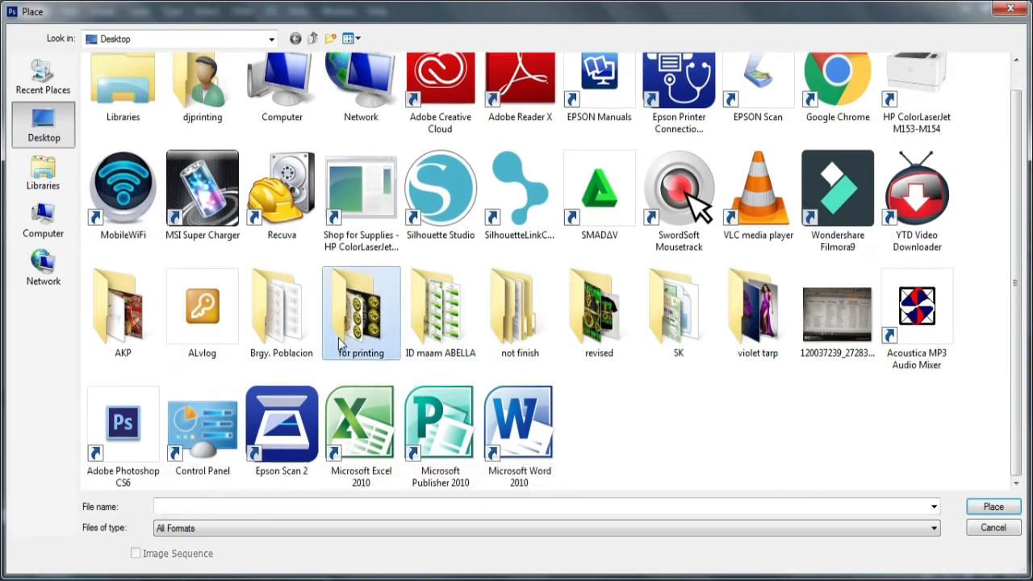
scroll(346, 339, down, 1)
double_click(757, 315)
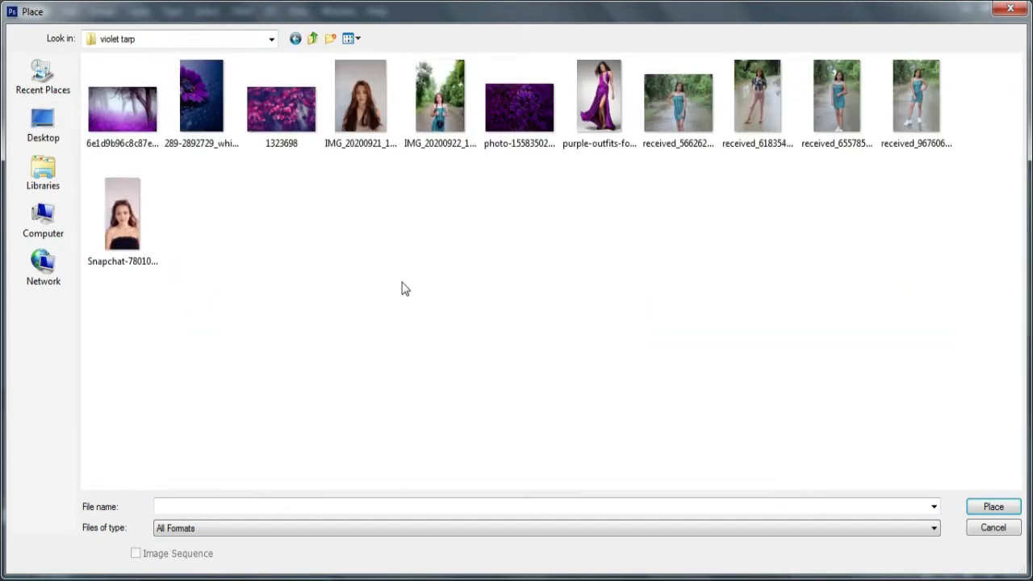
ctrl+scroll(464, 234, up, 2)
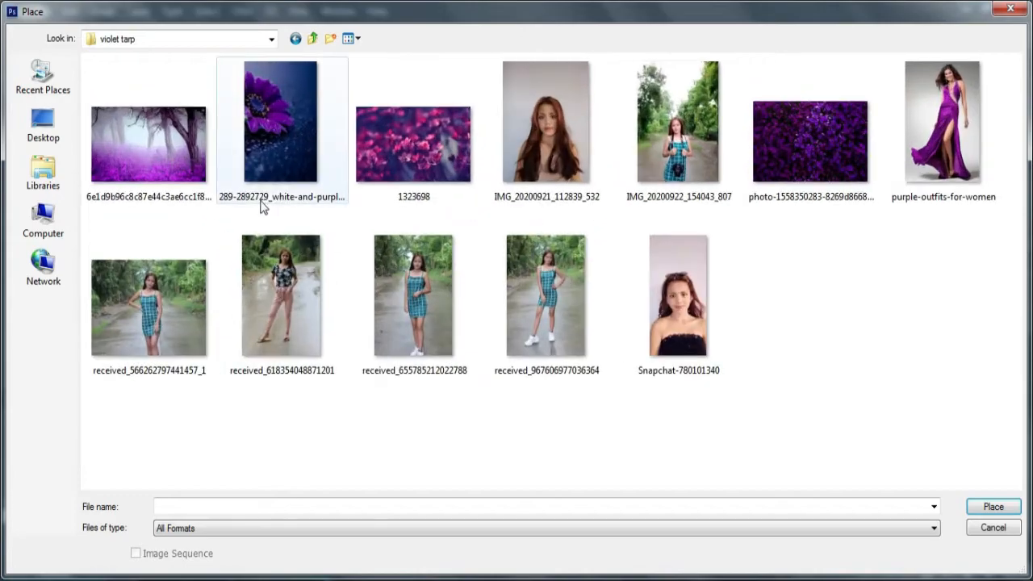
double_click(171, 139)
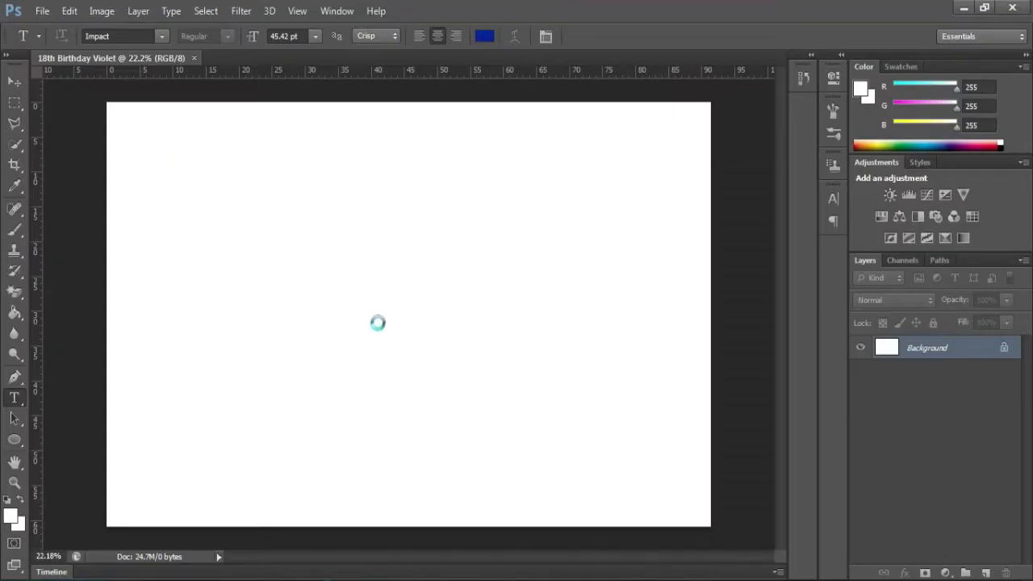
- Move and proportionally enlarge the placed forest picture so it covers the whole canvas
drag(470, 303, 403, 253)
shift+drag(554, 395, 742, 560)
shift+drag(108, 103, 91, 95)
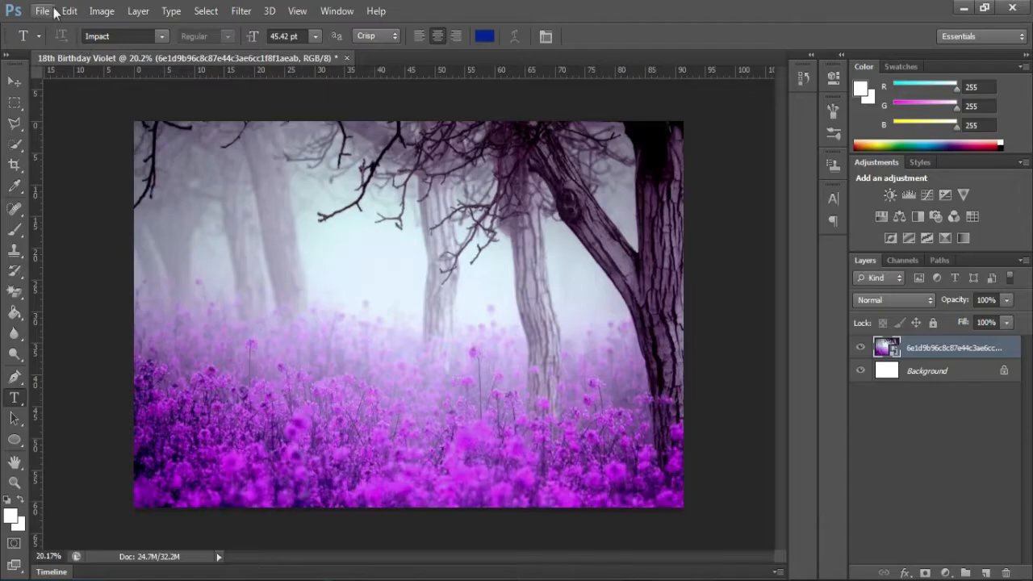
- Place the purple flower on glass picture, enlarge it and position it in the canvas's lower-left corner
click(42, 11)
click(95, 269)
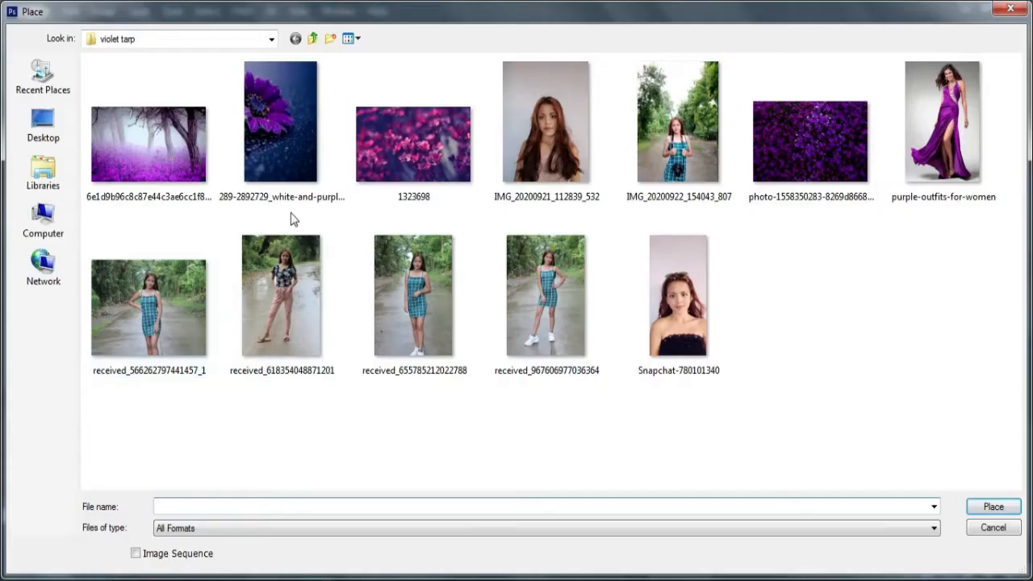
double_click(300, 138)
drag(404, 361, 174, 495)
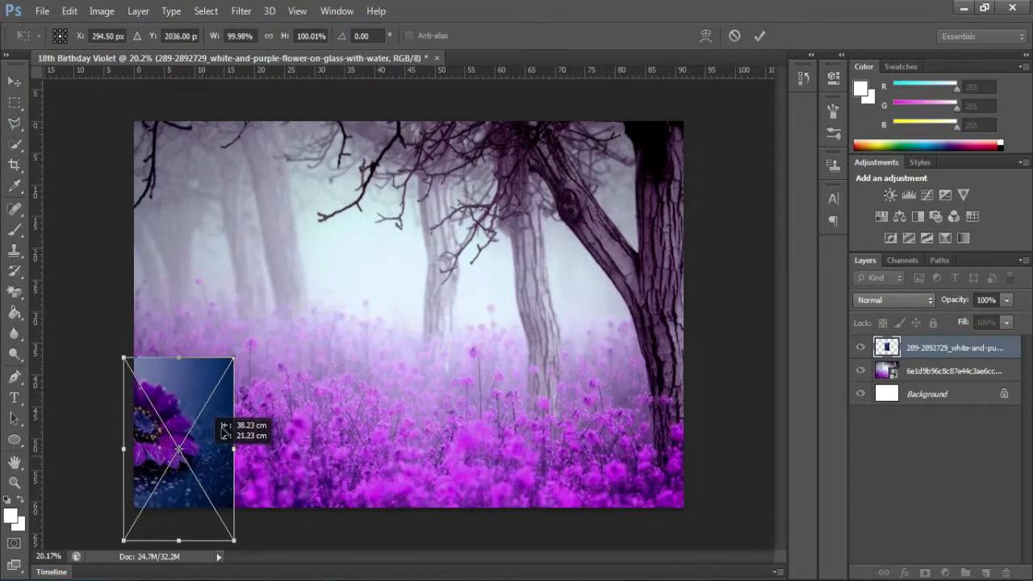
drag(233, 357, 364, 138)
drag(318, 307, 318, 435)
key(t)
- Rasterize the placed flower layer so it can be erased
click(15, 292)
click(313, 313)
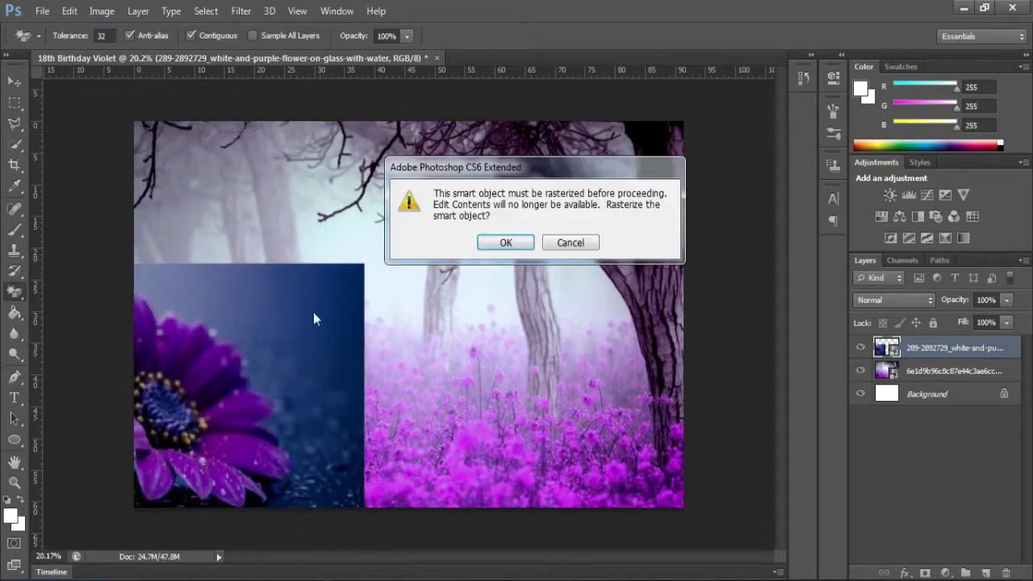
click(526, 238)
- Erase the blue surroundings of the flower using the Eraser tool with a soft brush of about 1057 px
right_click(12, 295)
click(78, 292)
right_click(260, 280)
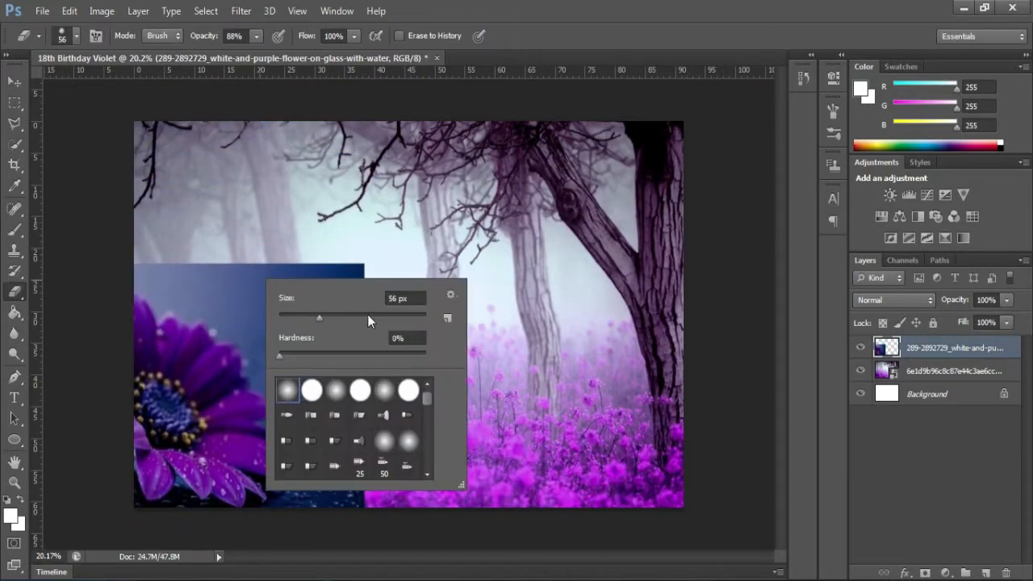
drag(415, 318, 415, 317)
click(398, 240)
mouse_move(397, 240)
mouse_down()
mouse_move(181, 216)
mouse_move(228, 206)
mouse_move(209, 206)
mouse_move(280, 237)
mouse_move(380, 252)
mouse_move(424, 291)
mouse_move(419, 318)
mouse_up()
mouse_move(456, 502)
mouse_down()
mouse_move(379, 309)
mouse_move(400, 370)
mouse_move(419, 382)
mouse_move(302, 322)
mouse_move(290, 267)
mouse_move(400, 422)
mouse_move(380, 533)
mouse_move(418, 458)
mouse_move(370, 411)
mouse_move(377, 379)
mouse_move(306, 316)
mouse_move(261, 239)
mouse_move(180, 230)
mouse_move(382, 462)
mouse_move(355, 509)
mouse_move(374, 505)
mouse_move(357, 433)
mouse_up()
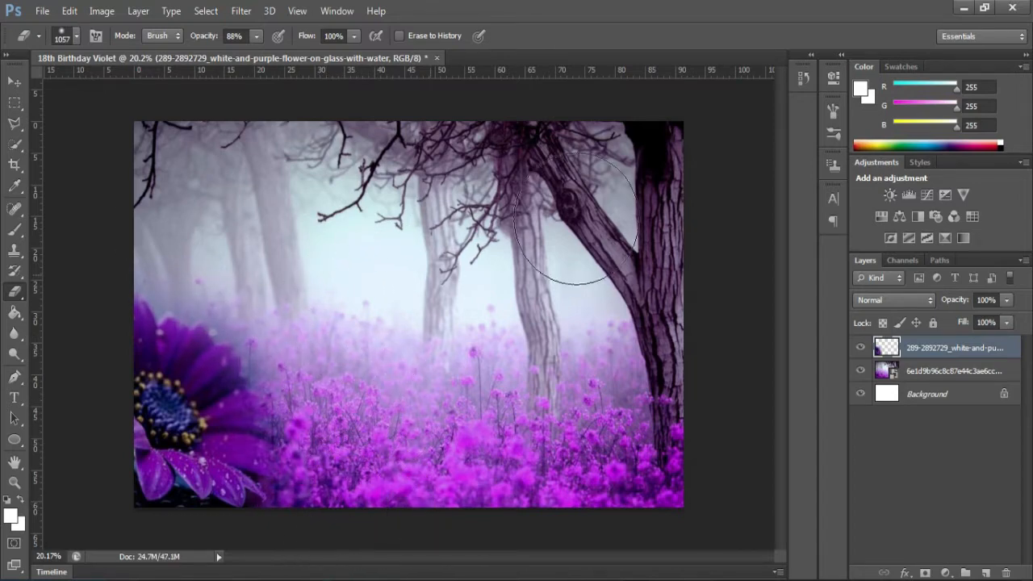
- Open the portrait photo IMG_20200921_112839_532 from the "violet tarp" folder
click(42, 11)
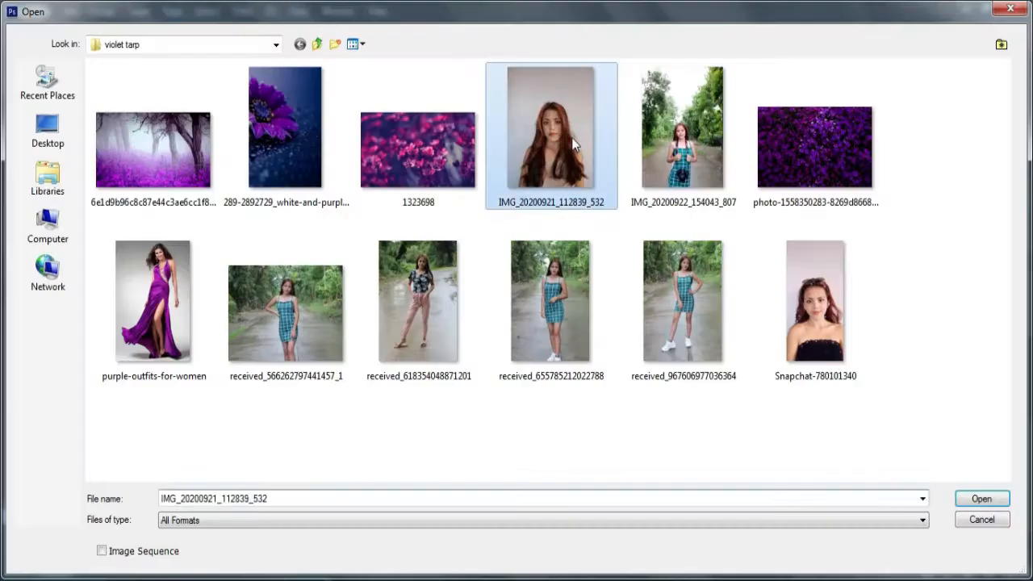
key(Return)
- Trace a Pen tool path from the woman's left-hand shoulder in the photo up along the hair and over the head
scroll(452, 363, up, 5)
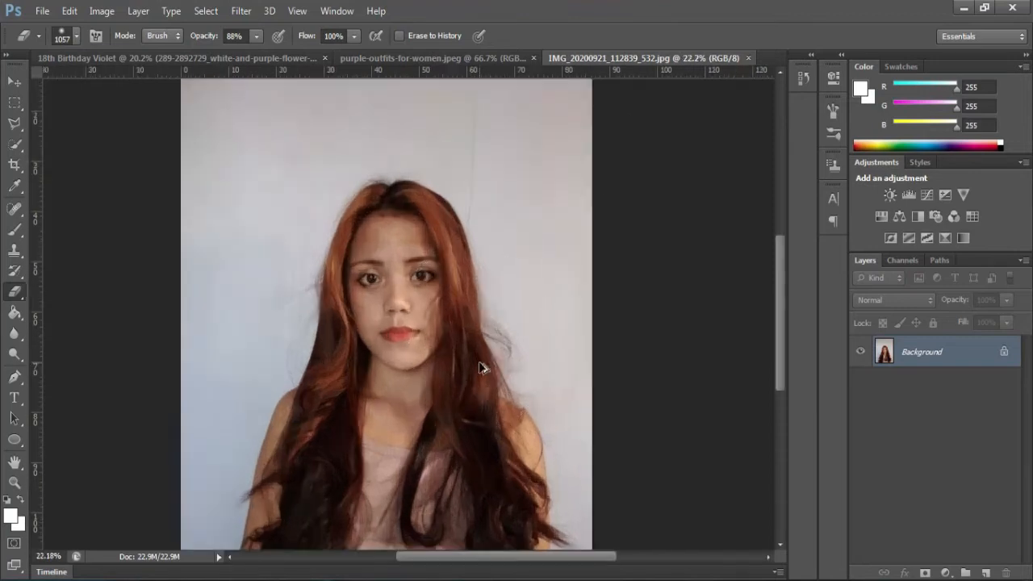
scroll(148, 219, down, 1)
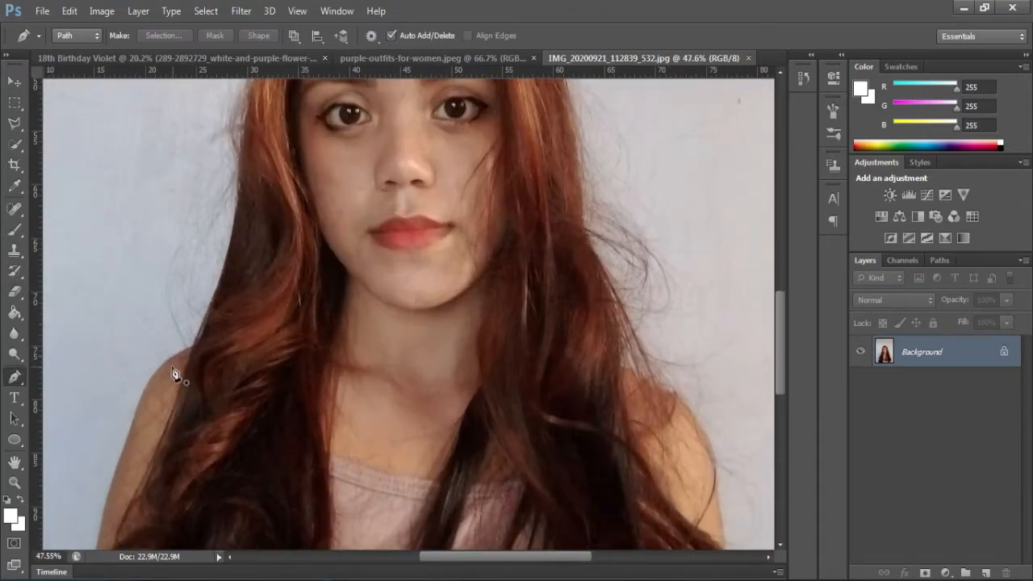
click(176, 356)
scroll(252, 244, up, 6)
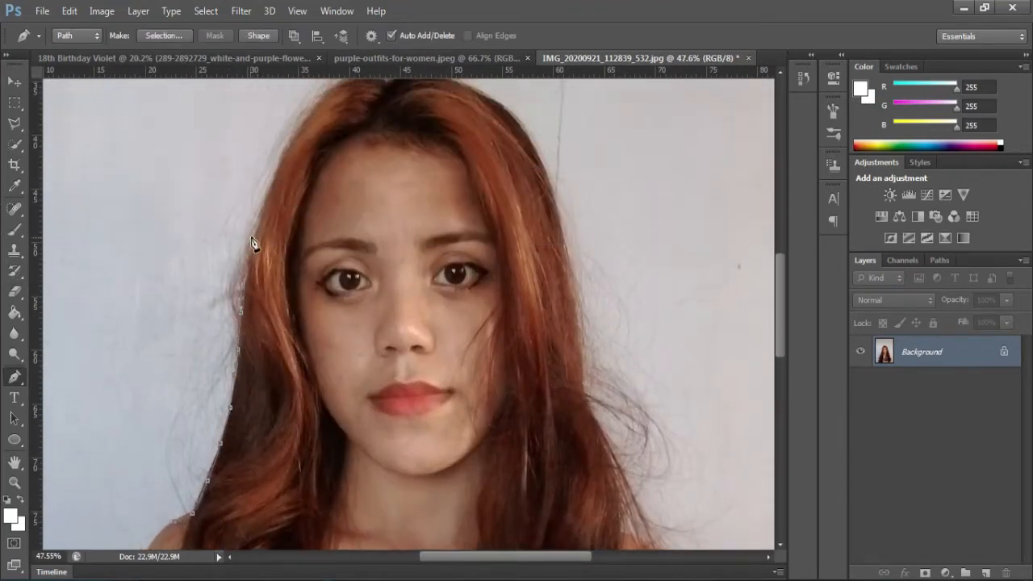
scroll(307, 125, up, 1)
click(355, 120)
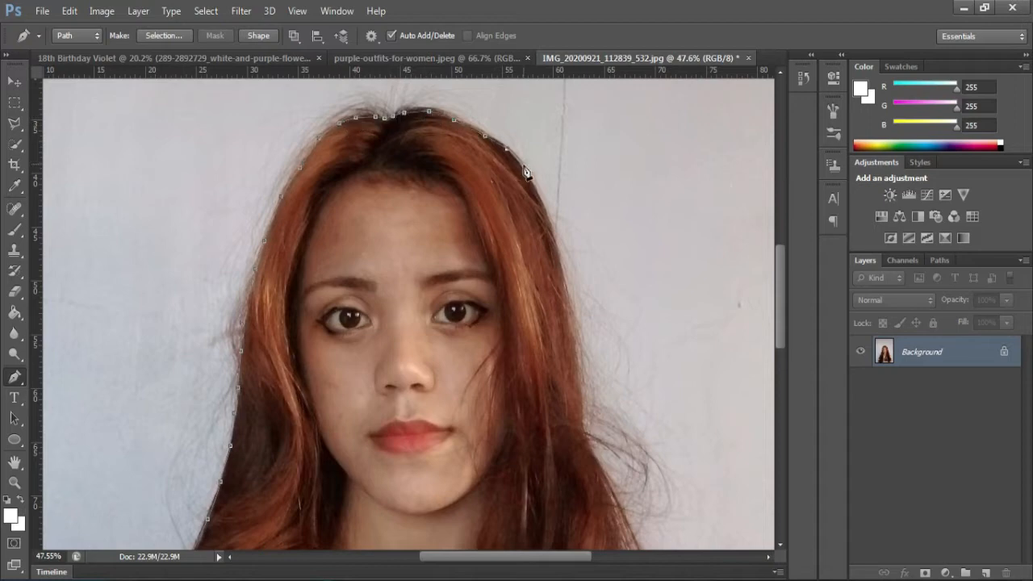
click(558, 247)
scroll(565, 238, down, 3)
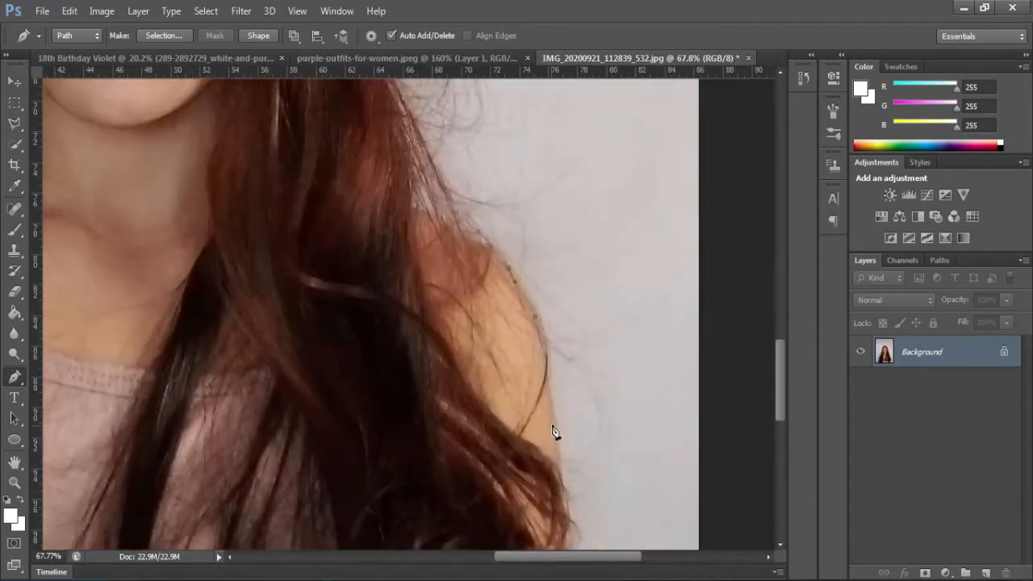
- Continue the path down the opposite arm and hair tips, along the photo's lower edge and back up to the starting shoulder
scroll(557, 420, down, 3)
click(569, 408)
scroll(574, 417, down, 2)
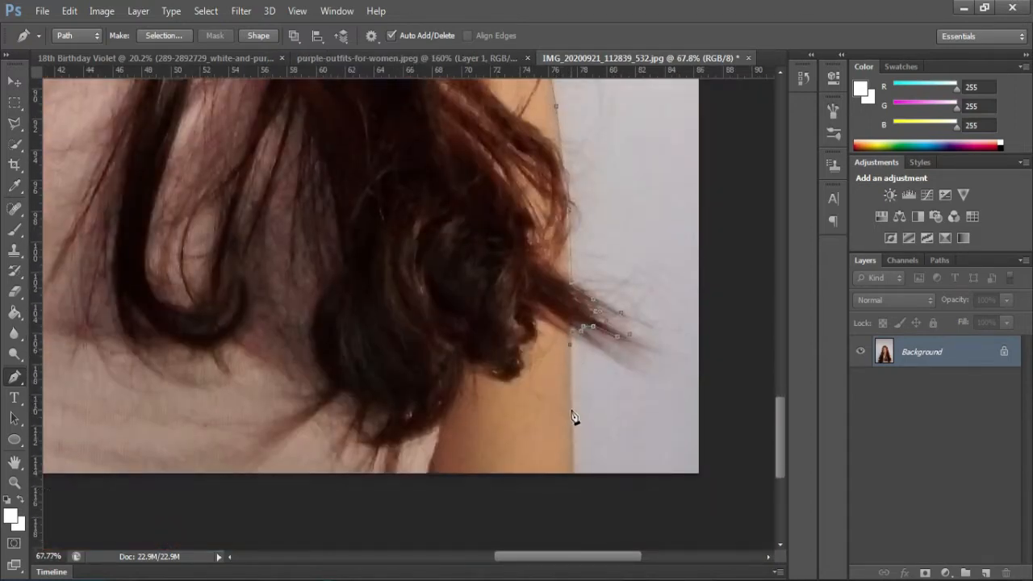
scroll(555, 424, down, 8)
scroll(75, 461, up, 7)
click(103, 487)
scroll(127, 392, up, 1)
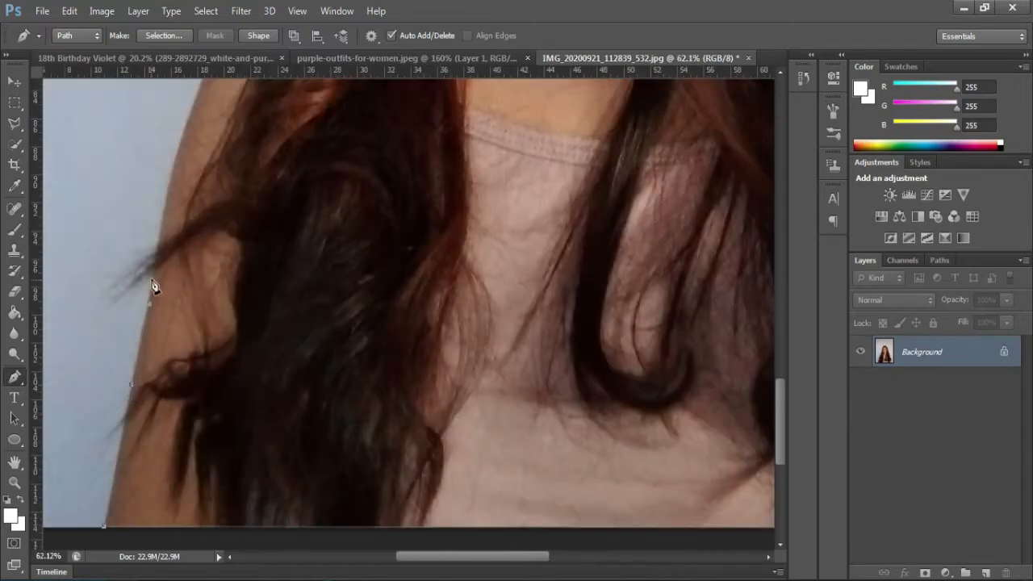
scroll(155, 286, up, 2)
scroll(173, 246, up, 2)
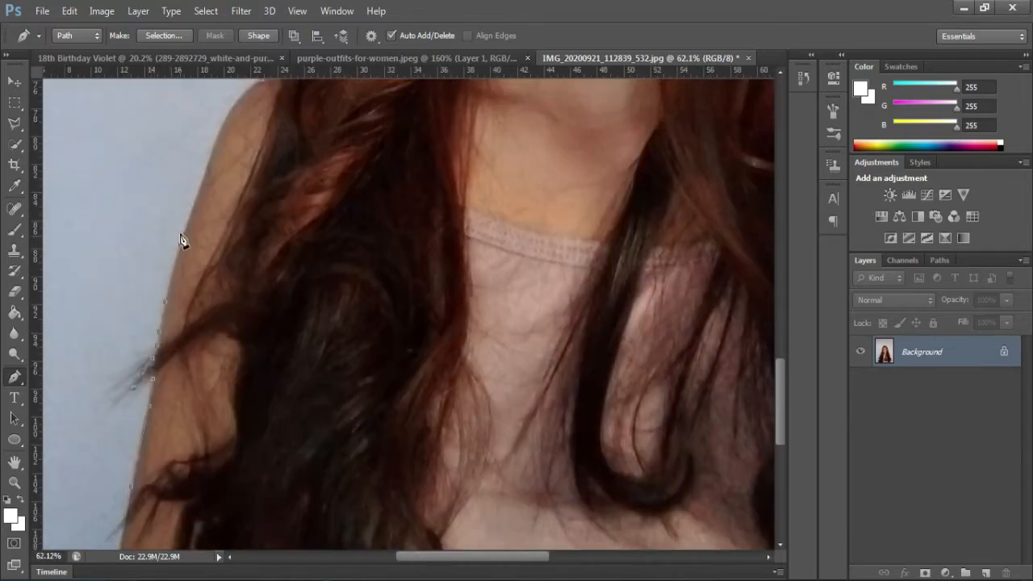
scroll(210, 242, up, 4)
- Convert the closed outline path around the woman into a selection
scroll(253, 194, down, 10)
scroll(436, 168, up, 6)
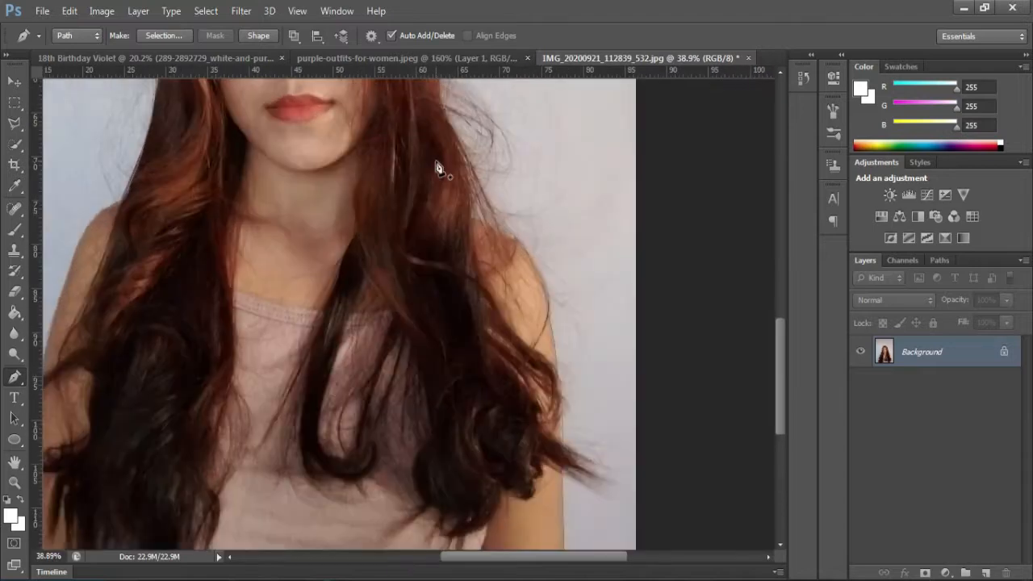
scroll(309, 214, down, 3)
scroll(234, 194, up, 2)
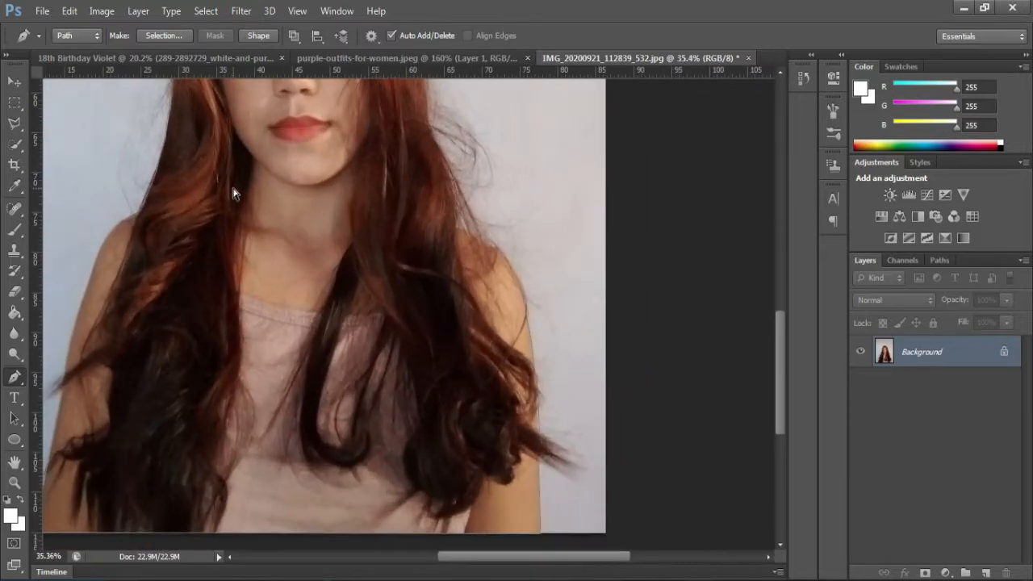
scroll(104, 223, up, 5)
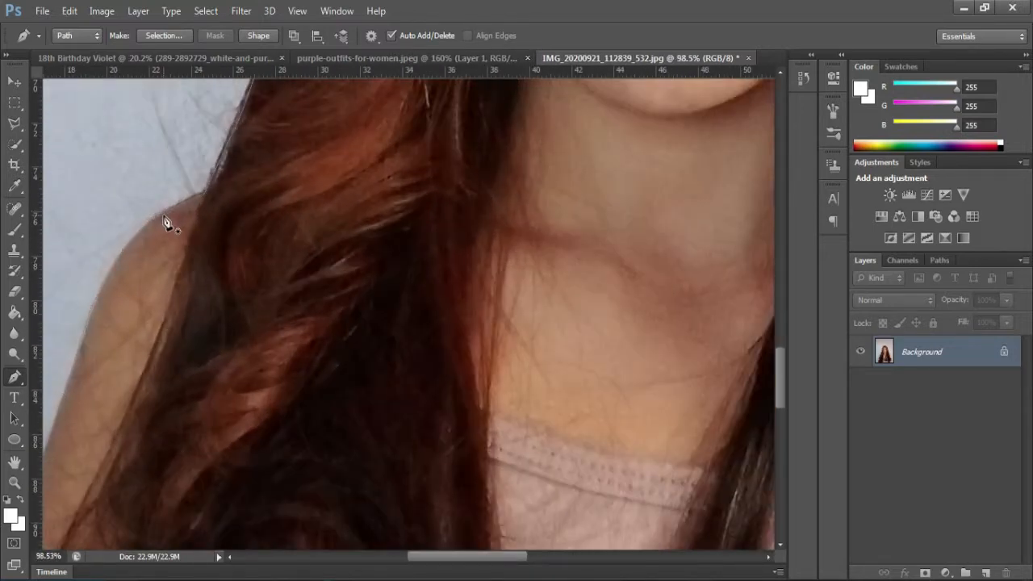
right_click(163, 216)
click(216, 284)
click(599, 171)
- Start Refine Edge on the woman's selection and brush over the hair and arm edges on the photo's left side
scroll(581, 209, down, 10)
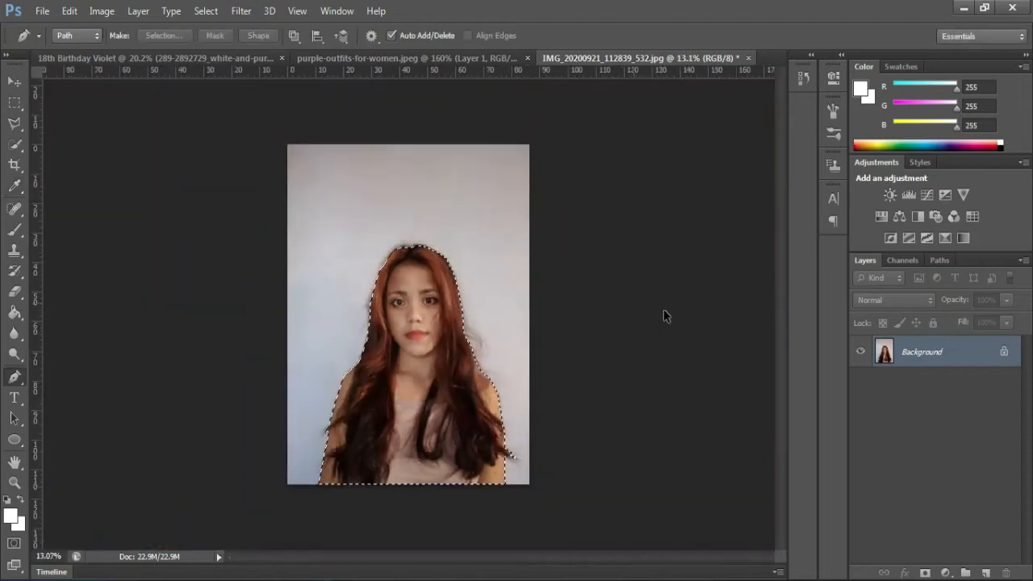
scroll(569, 431, up, 5)
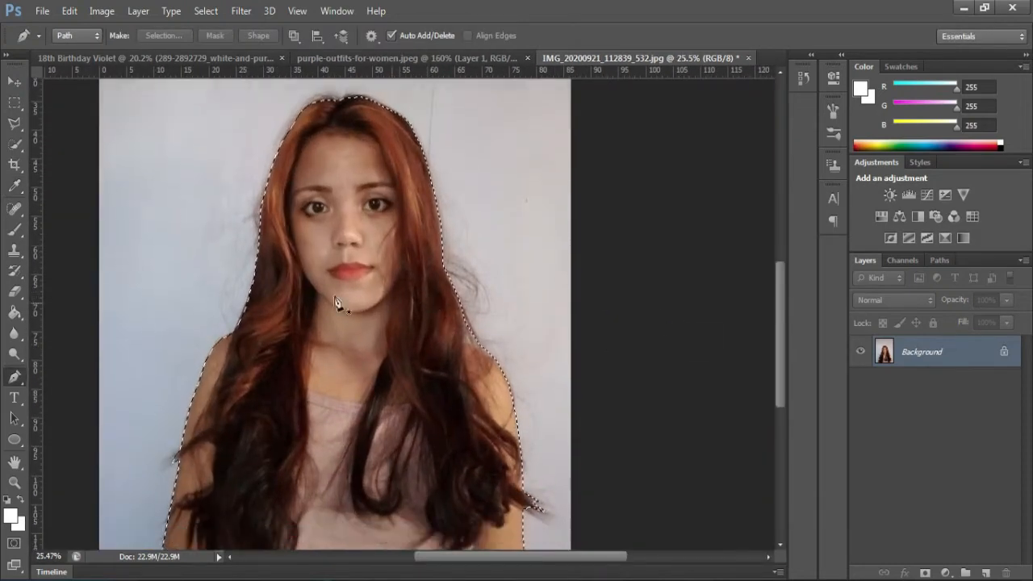
scroll(337, 303, down, 3)
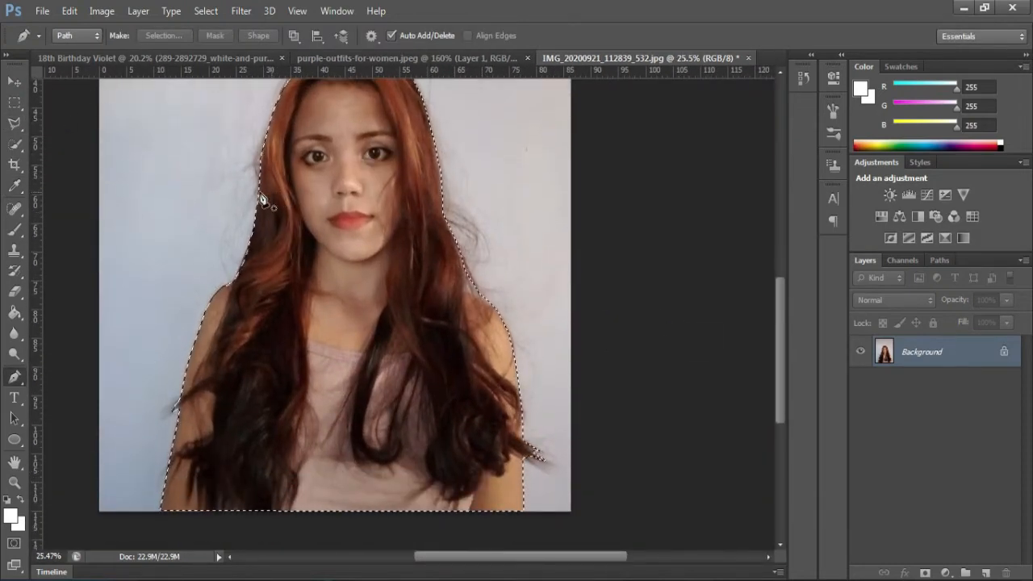
key(w)
right_click(334, 179)
click(376, 243)
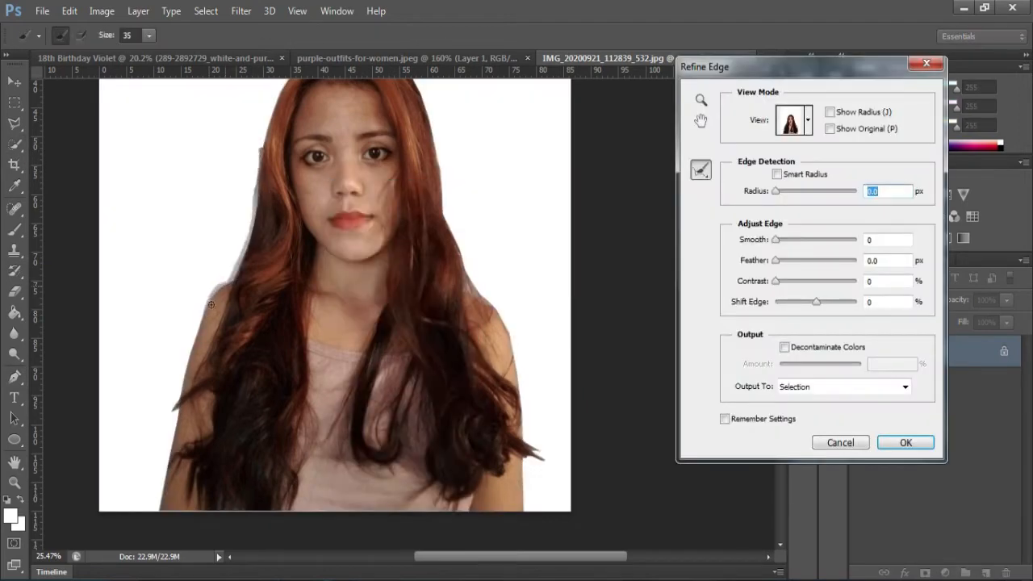
drag(183, 383, 168, 412)
drag(171, 453, 164, 487)
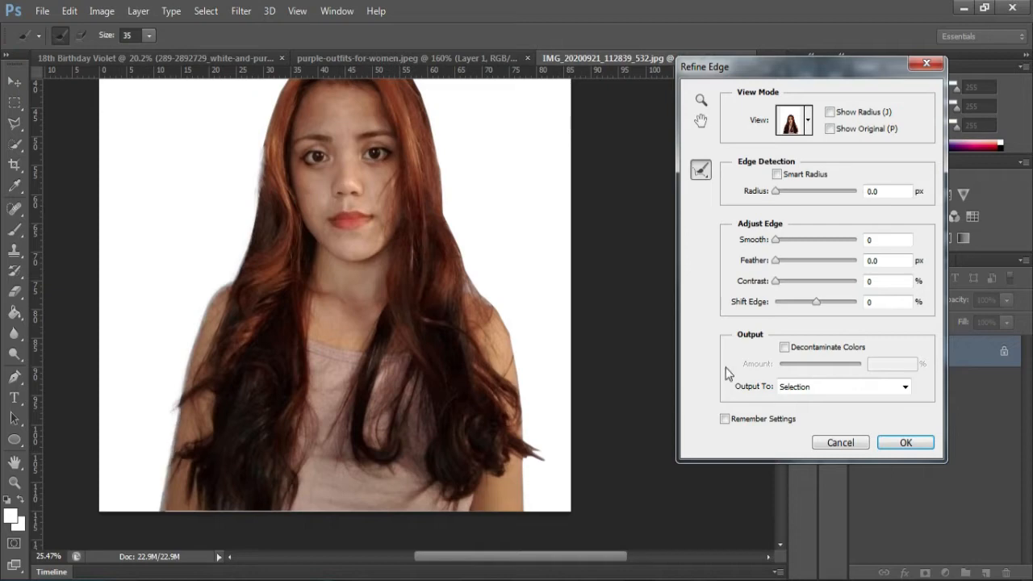
- Enlarge the refine brush to 70 and brush over the edges around the head and down the hair and arm on the photo's right side
key(bracketright)
key(bracketright)
scroll(278, 267, up, 3)
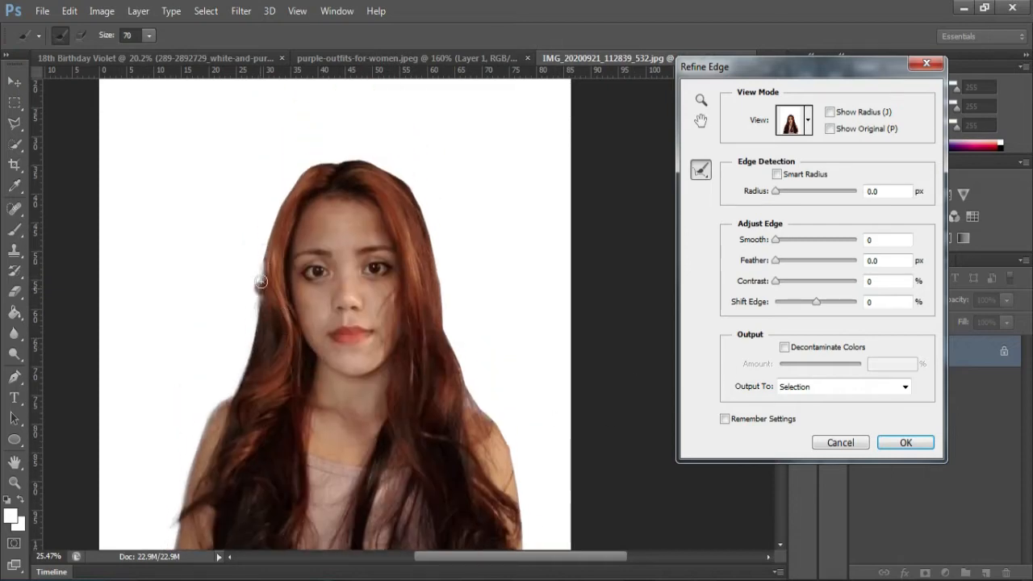
mouse_move(293, 184)
mouse_down()
mouse_move(315, 165)
mouse_move(360, 160)
mouse_move(392, 168)
mouse_move(420, 197)
mouse_move(465, 372)
mouse_up()
drag(505, 446, 524, 539)
scroll(523, 501, down, 3)
mouse_move(490, 288)
mouse_down()
mouse_move(513, 324)
mouse_move(520, 409)
mouse_up()
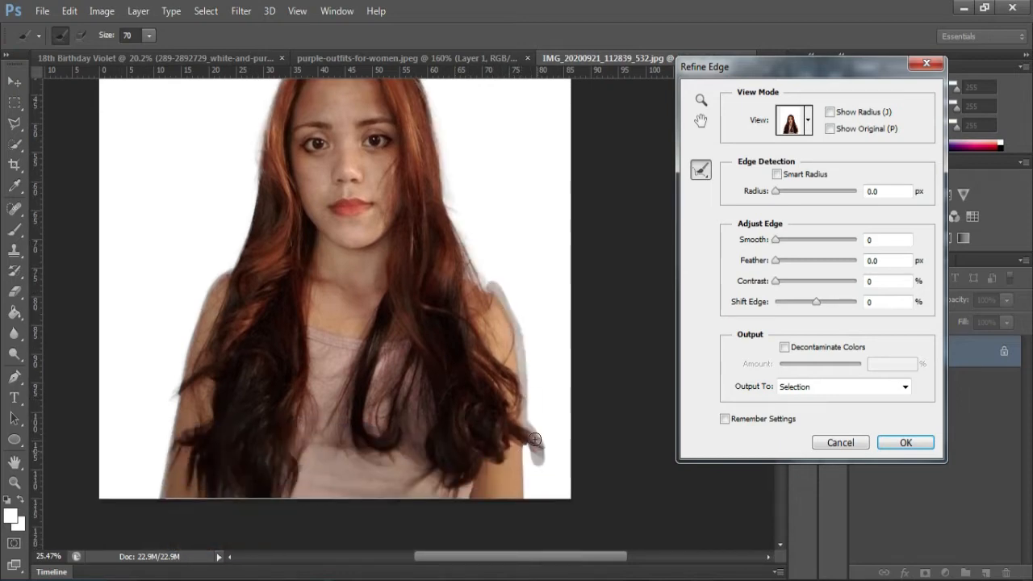
drag(530, 455, 530, 509)
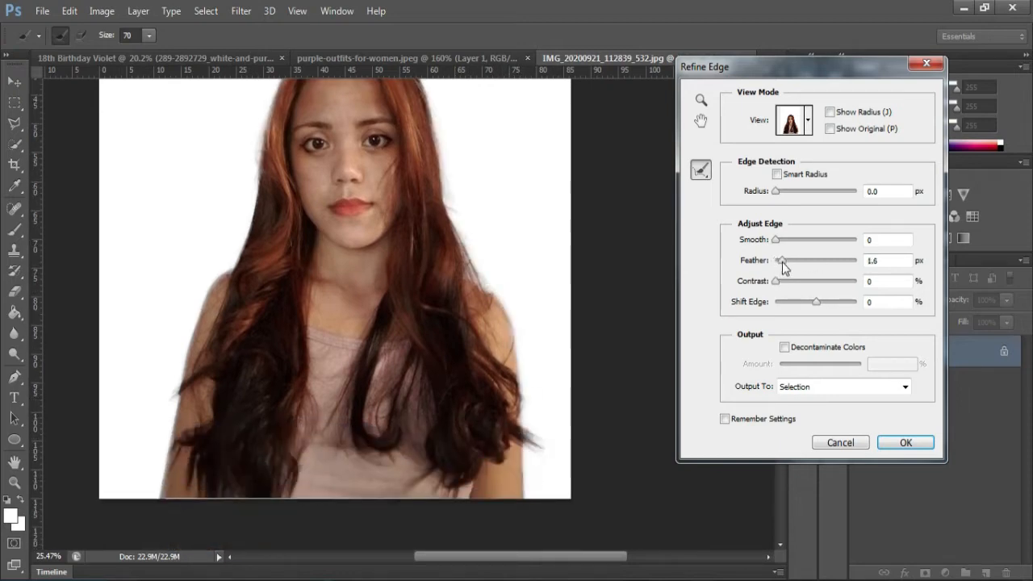
- Apply the 1.6 px feathered edge refinement, and refine the hair edge beside the head again on the photo's right side
click(905, 443)
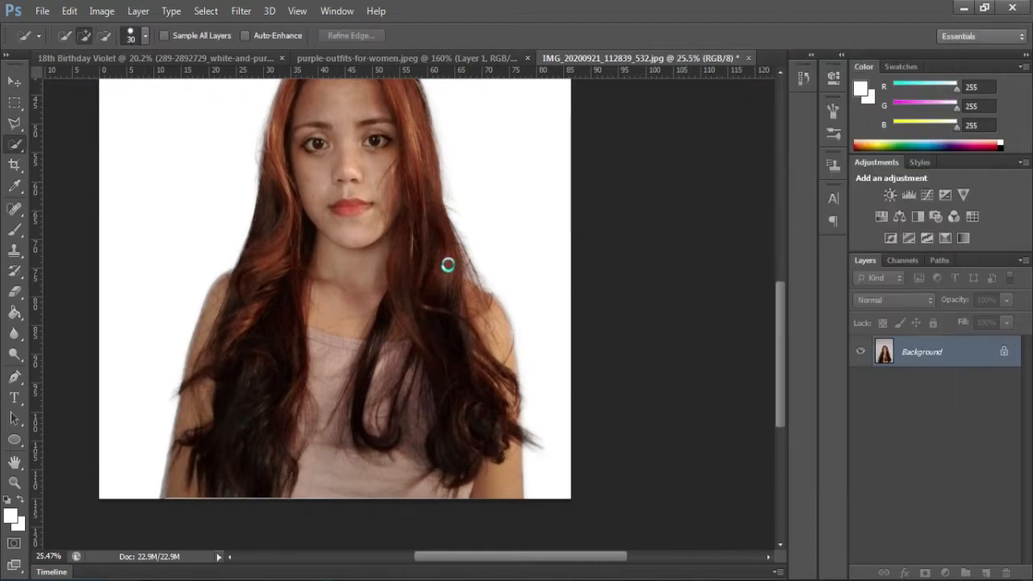
scroll(452, 269, down, 3)
scroll(523, 345, up, 3)
right_click(452, 314)
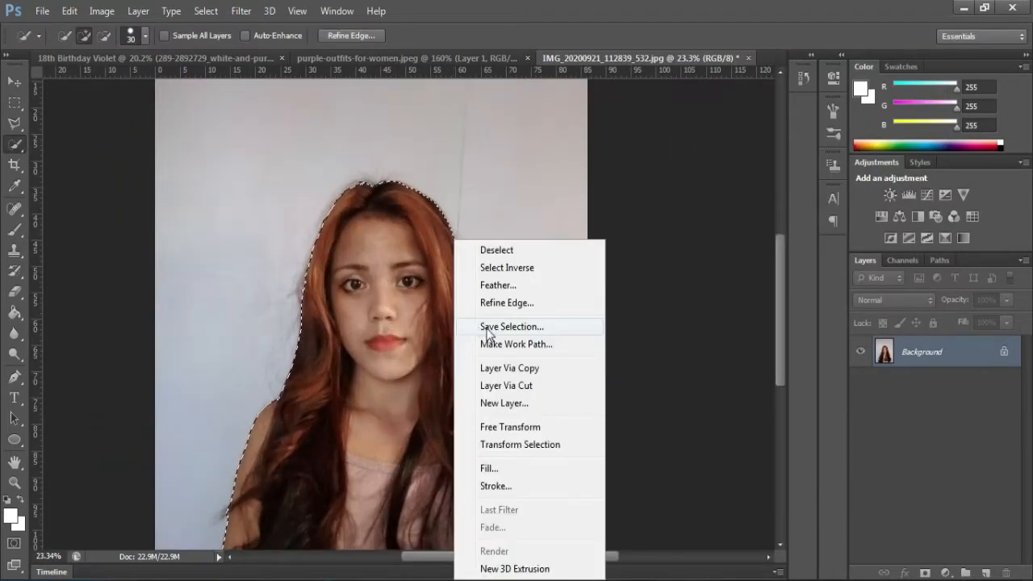
click(514, 297)
mouse_move(476, 334)
mouse_down()
mouse_move(495, 364)
mouse_move(487, 367)
mouse_move(459, 242)
mouse_up()
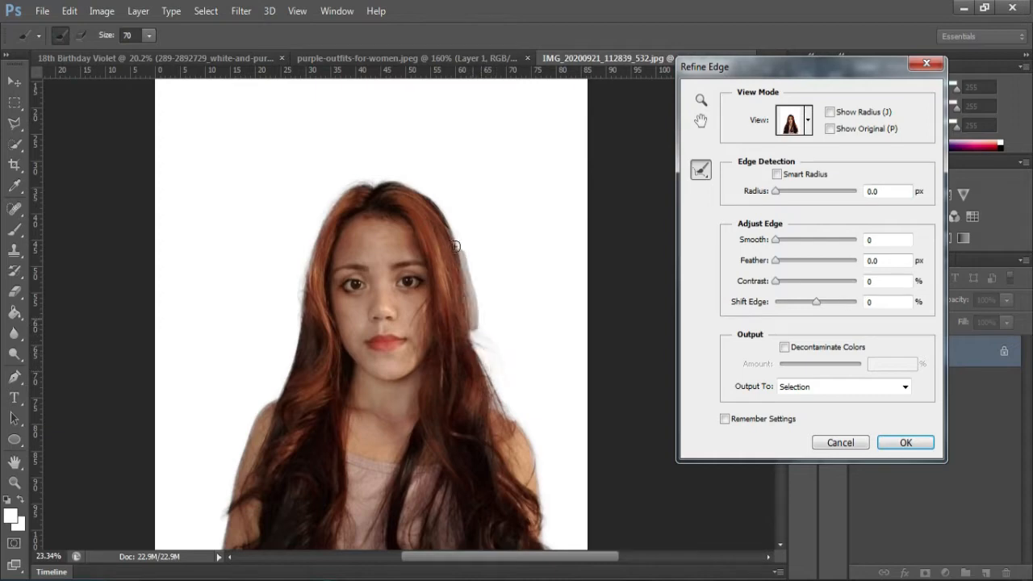
click(905, 443)
- Bring the cut-out woman into the 18th Birthday Violet document, scale her to nearly full canvas height and place her at the canvas's lower left
key(v)
drag(399, 208, 262, 294)
key(ctrl+t)
drag(277, 354, 315, 223)
drag(439, 140, 420, 112)
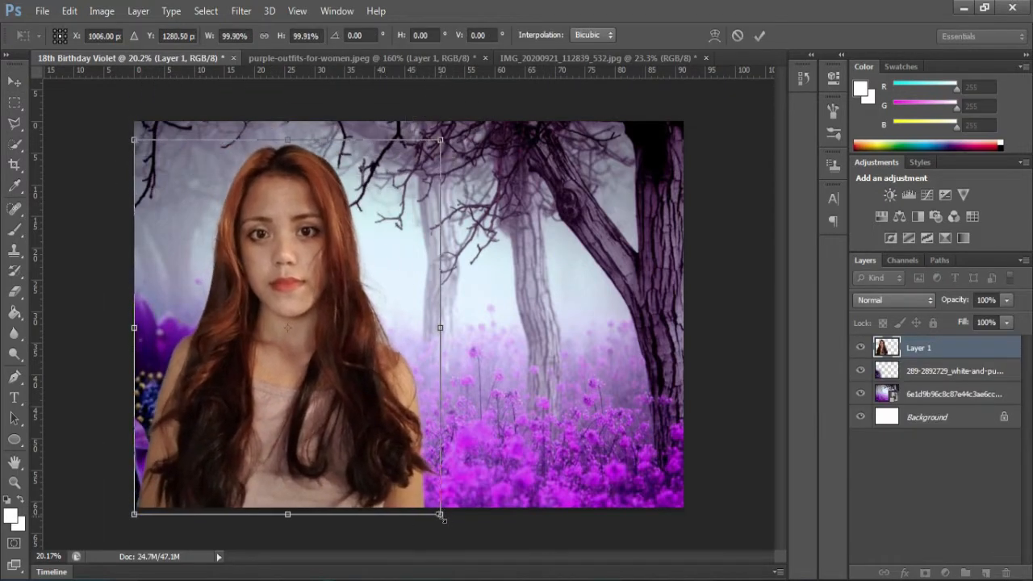
drag(441, 516, 447, 521)
drag(379, 457, 354, 452)
key(Return)
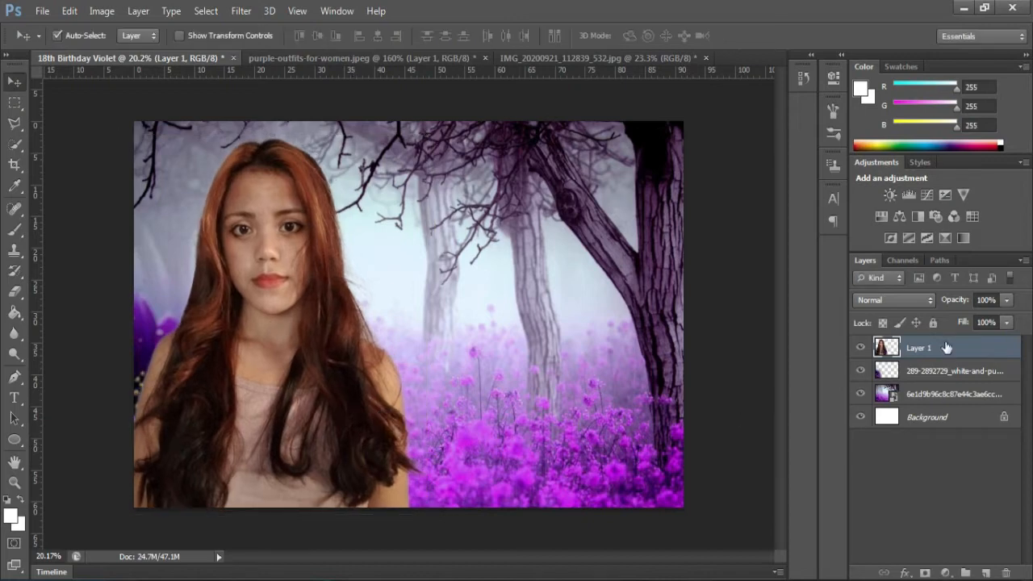
- Give the portrait layer a white Outer Glow with a size of 46 px and reduced opacity
right_click(943, 348)
click(669, 83)
click(402, 439)
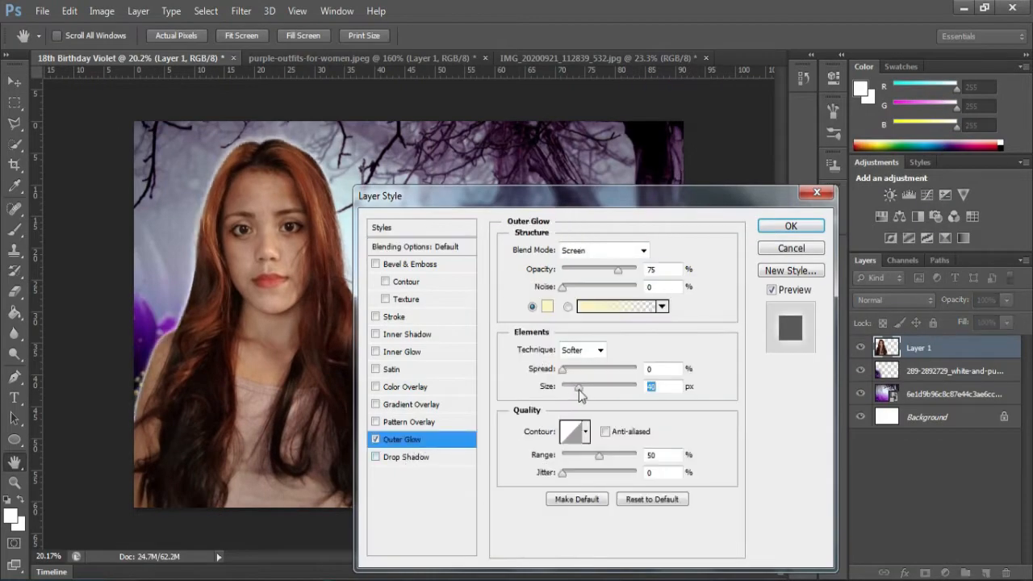
click(548, 307)
click(988, 97)
click(606, 272)
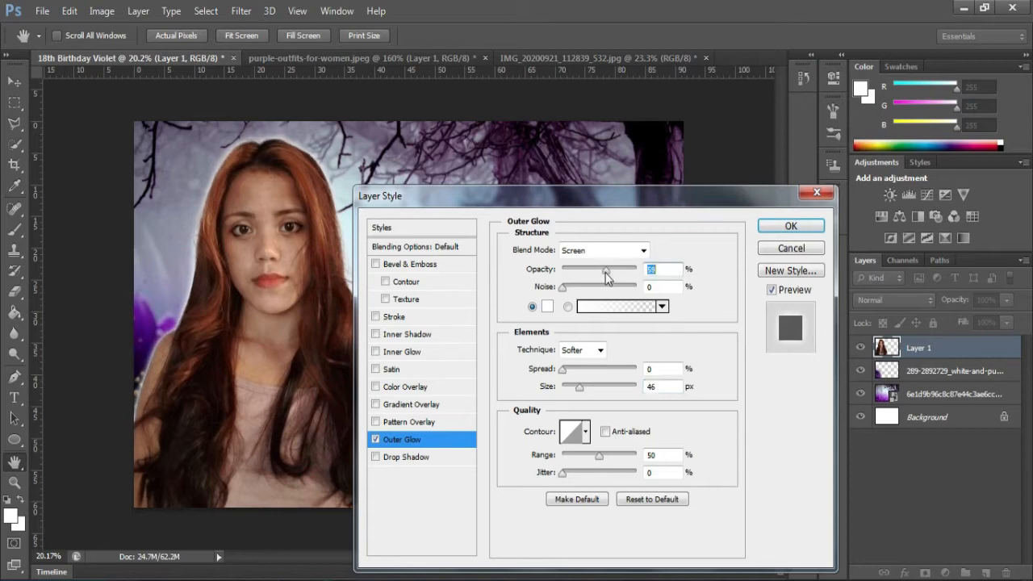
click(790, 226)
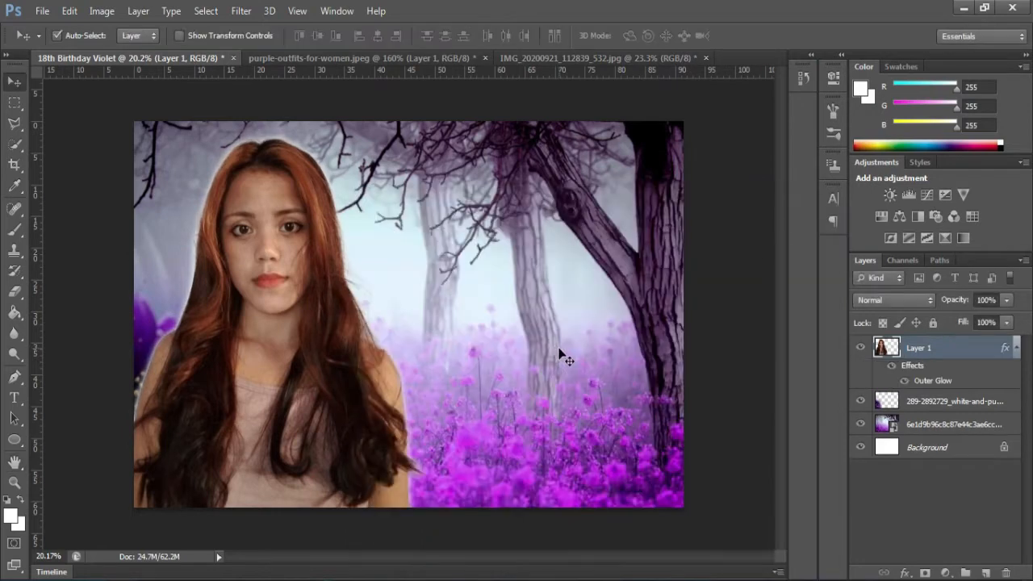
- Try automatic colour correction on the portrait layer and undo it
key(ctrl+shift+b)
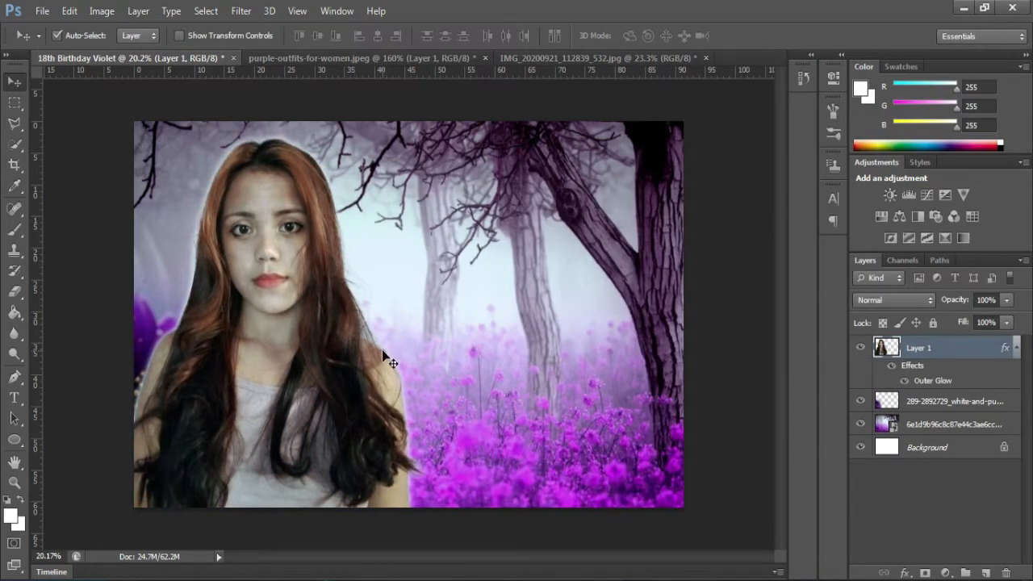
key(ctrl+z)
- Adjust the portrait layer's colours with the Variations adjustment
click(98, 12)
mouse_move(125, 51)
click(424, 296)
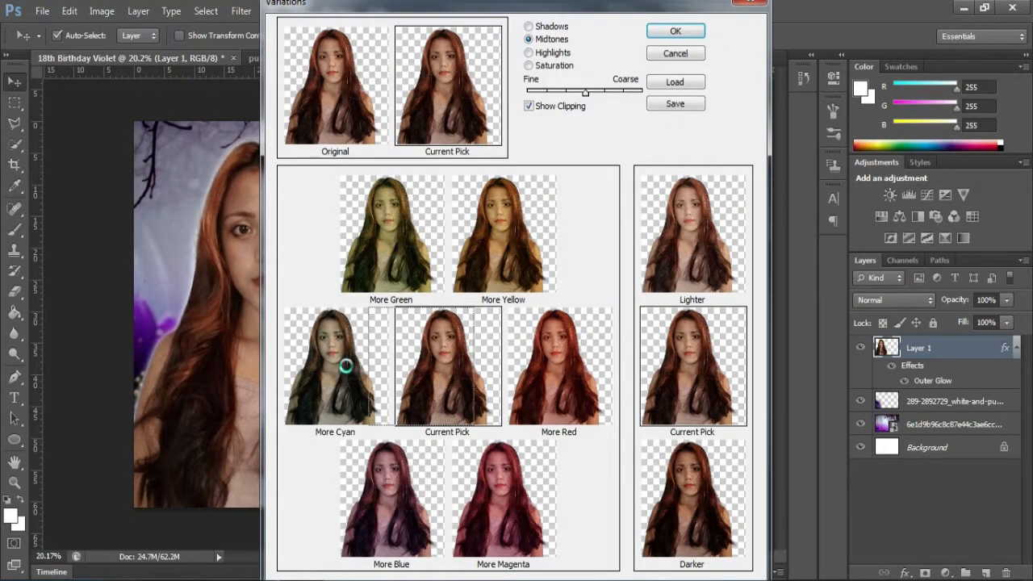
key(Return)
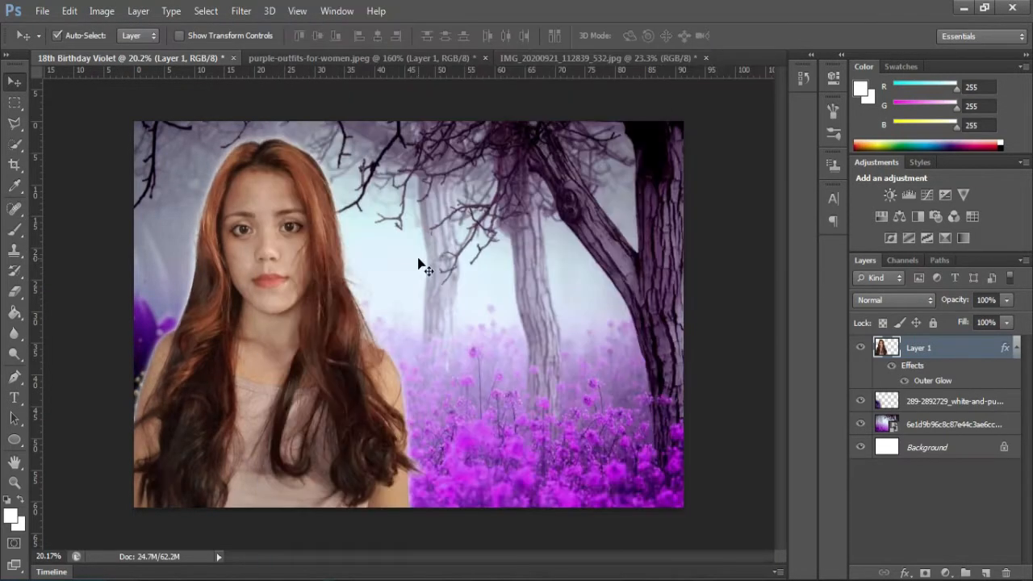
- Save the design as a layered TIFF named 18th Birthday Violet in the violet tarp folder
key(ctrl+minus)
key(ctrl+shift+s)
click(327, 362)
key(Return)
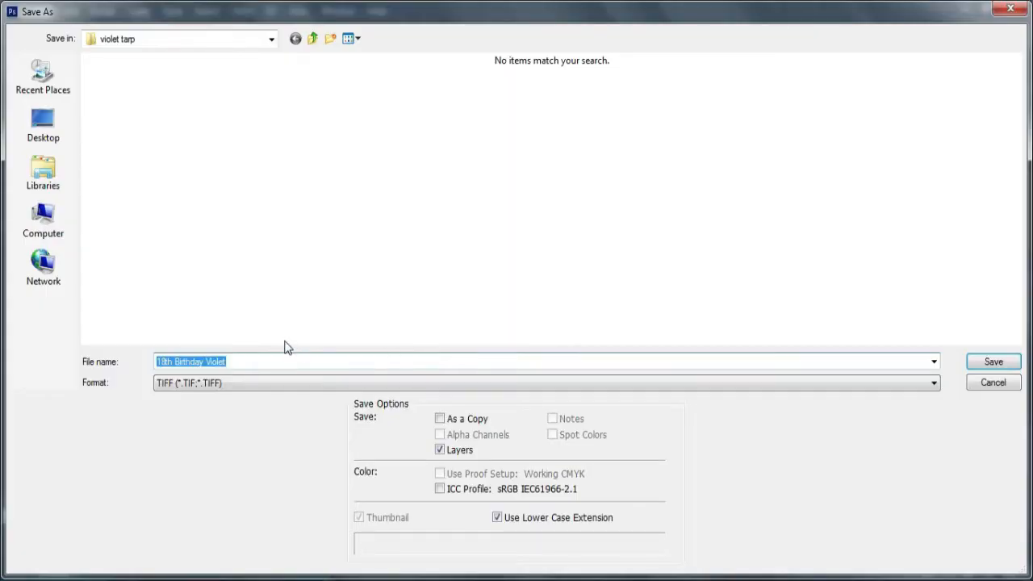
key(Return)
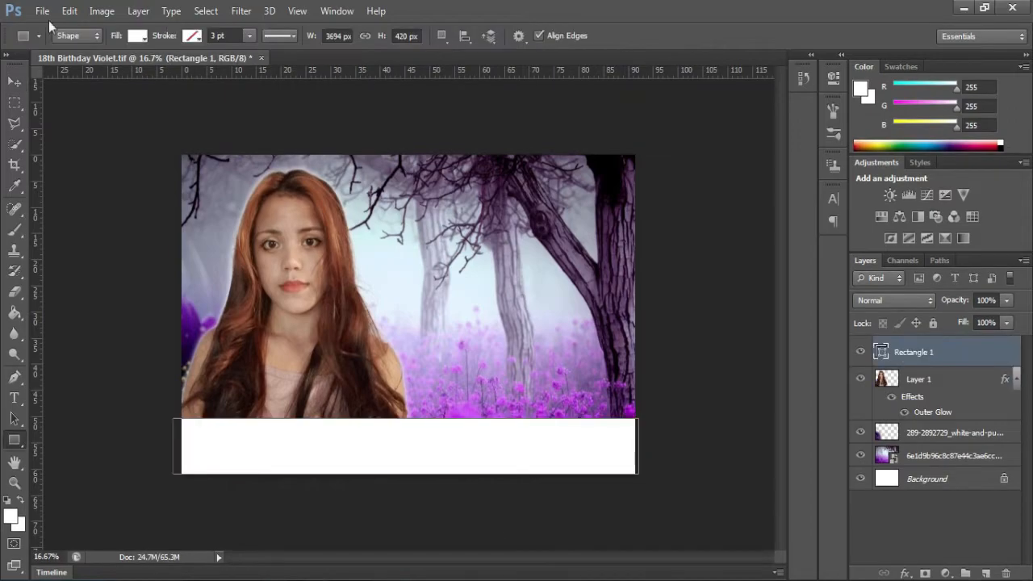
- Place the violet forest image, stretch it over the whole canvas and clip it to the white rectangle along the canvas's lower edge
click(42, 10)
click(99, 272)
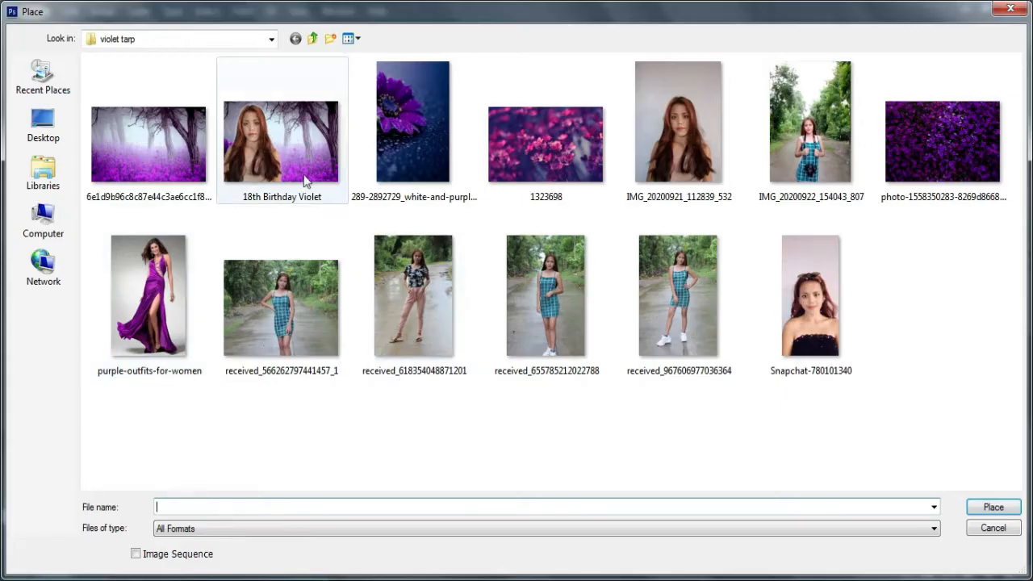
double_click(111, 154)
drag(364, 445, 358, 333)
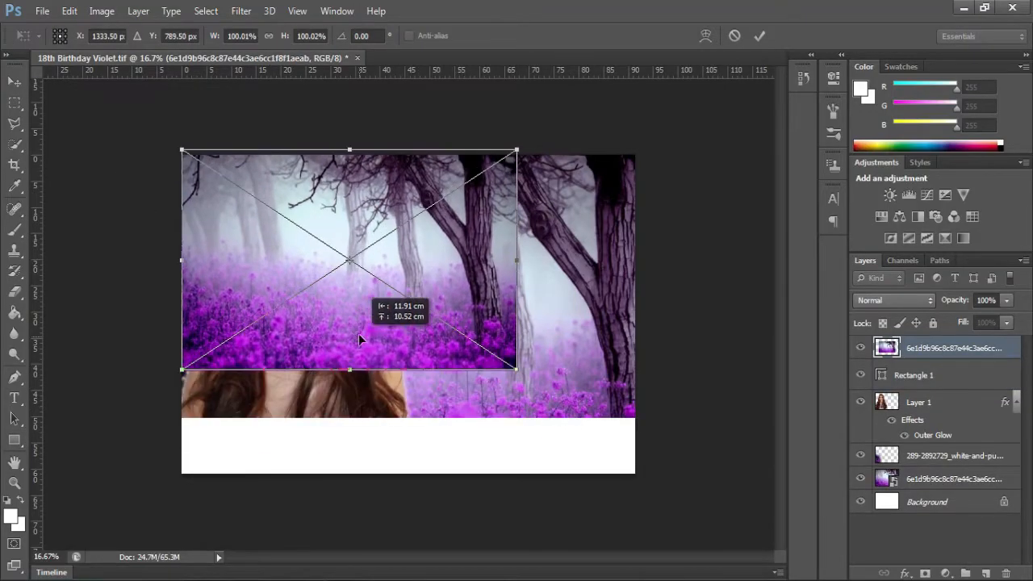
drag(509, 336, 638, 473)
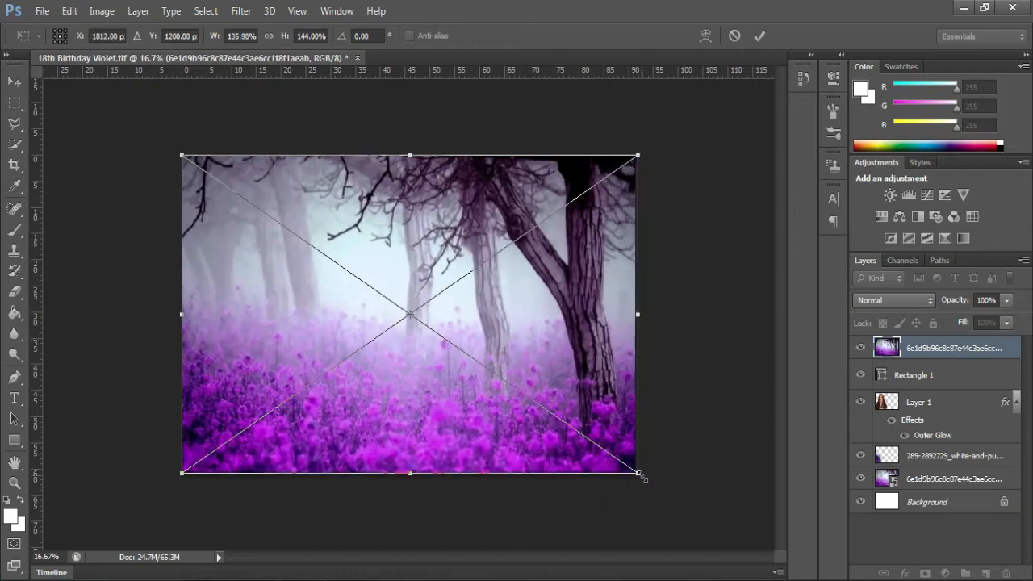
key(Return)
key(ctrl+alt+g)
- Warp the Rectangle 1 shape so its upper edge forms a wave, dipping below the portrait and rising beside it
click(928, 377)
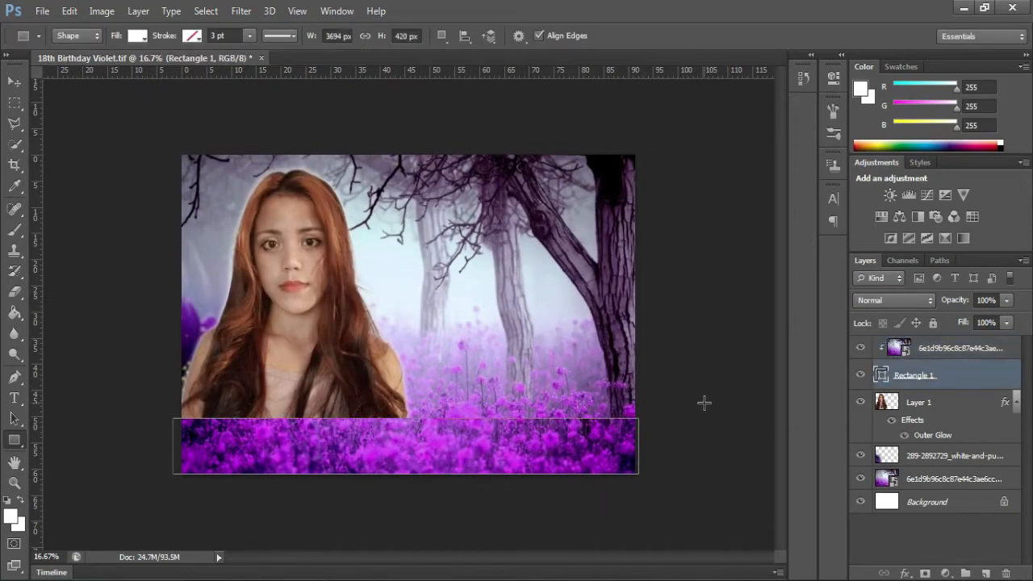
key(ctrl+t)
click(705, 36)
mouse_move(490, 419)
mouse_down()
mouse_move(486, 391)
mouse_move(486, 401)
mouse_up()
drag(328, 421, 339, 478)
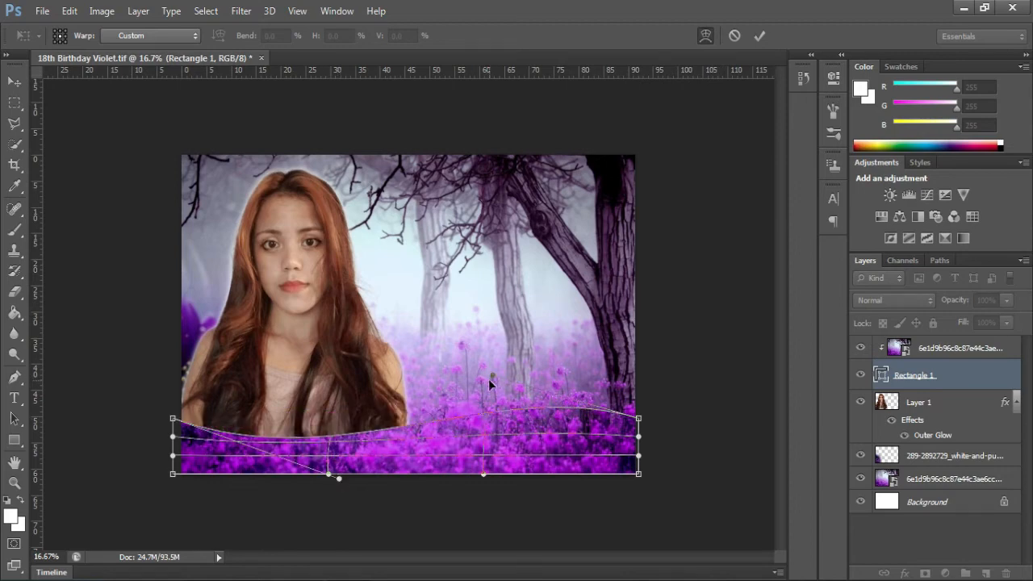
key(Return)
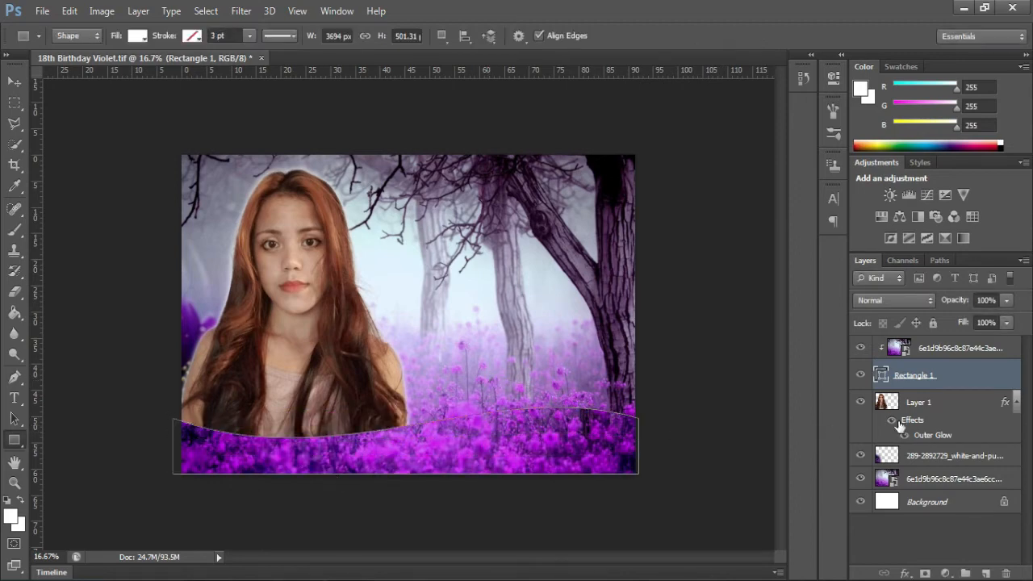
scroll(517, 300, up, 2)
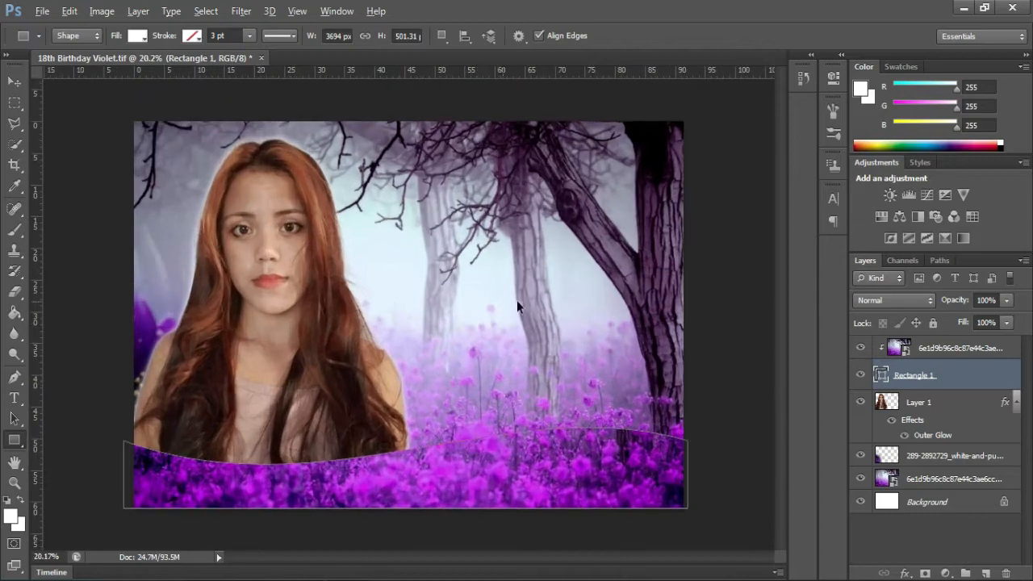
scroll(515, 312, down, 2)
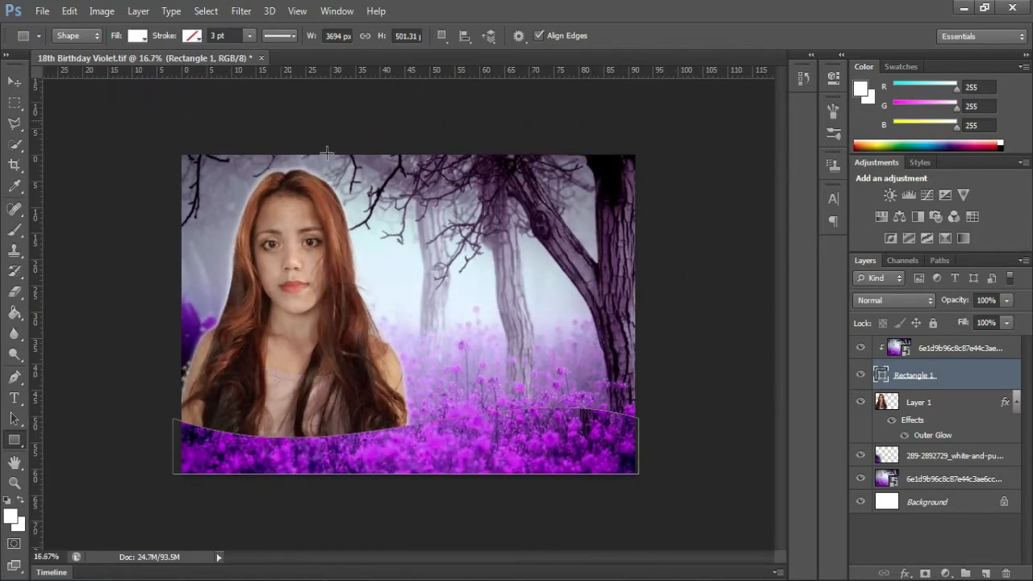
- Add the celebrant's first name beside the portrait in white 200 pt Impact text, and move its layer below Rectangle 1
key(t)
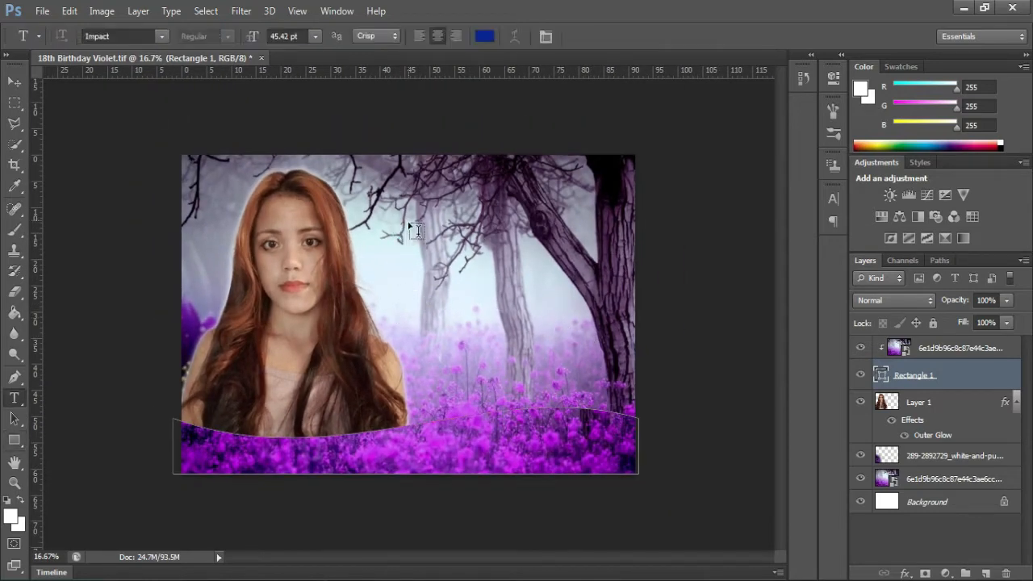
click(400, 230)
click(485, 36)
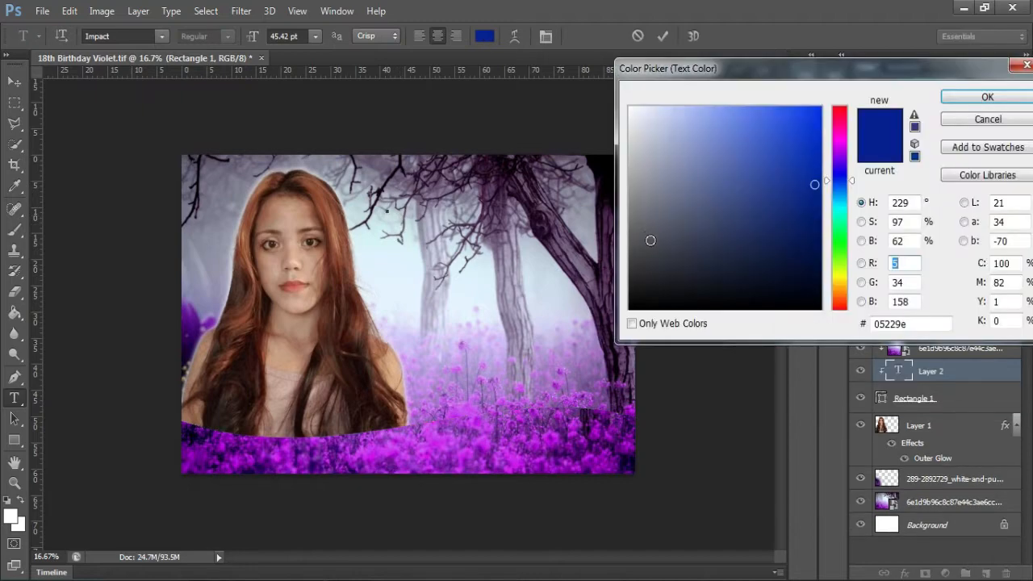
drag(651, 240, 574, 50)
key(Return)
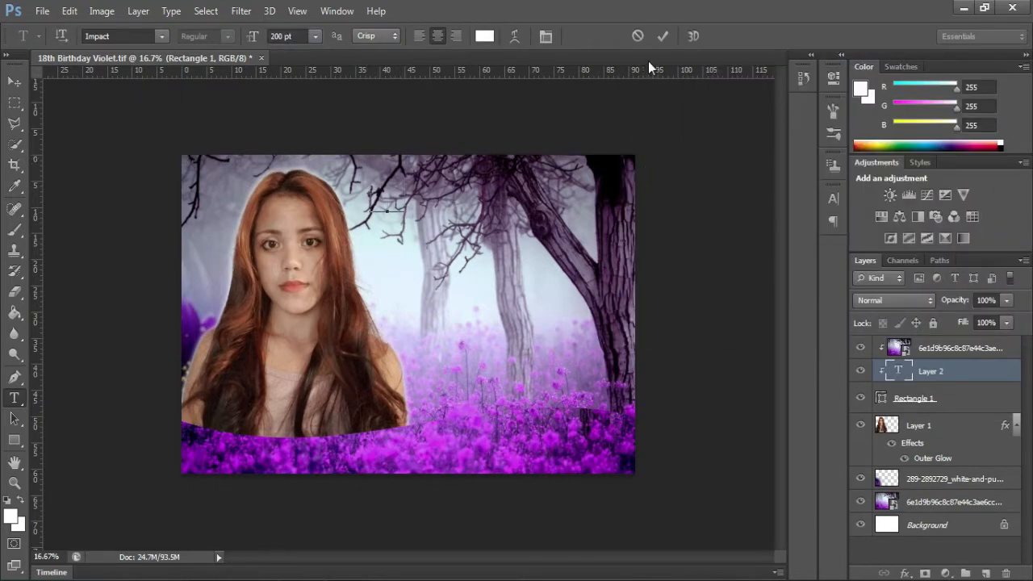
key(ctrl+Return)
drag(962, 373, 955, 416)
drag(421, 206, 485, 234)
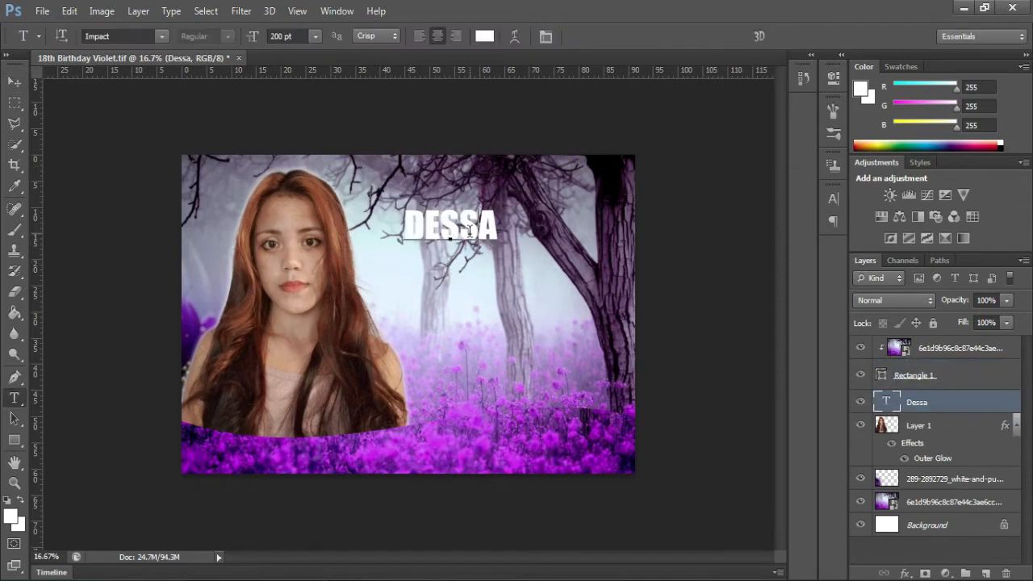
- Change the name text's font to Lovely Home and turn off All Caps
double_click(485, 234)
click(162, 36)
click(202, 263)
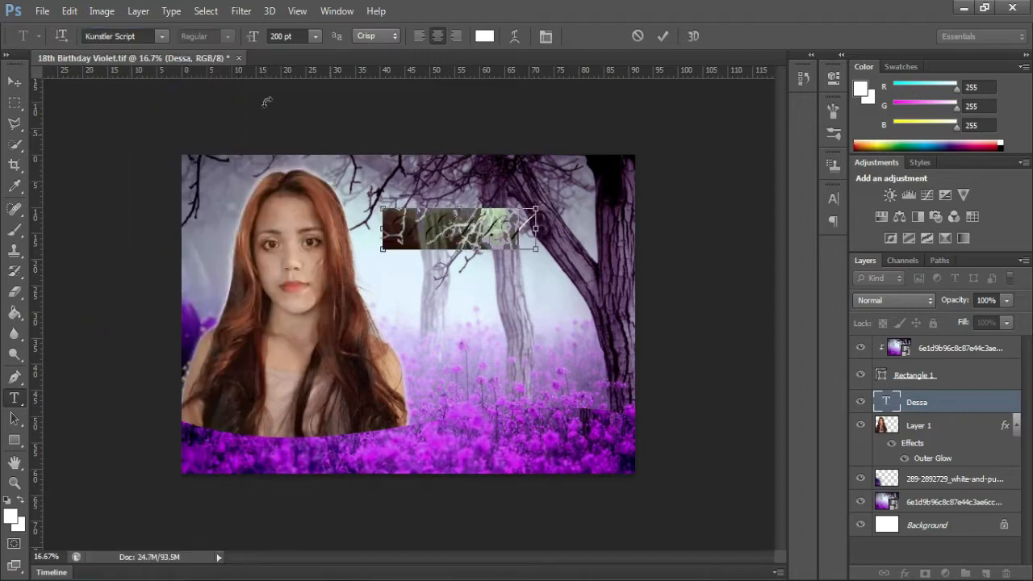
click(162, 37)
click(242, 96)
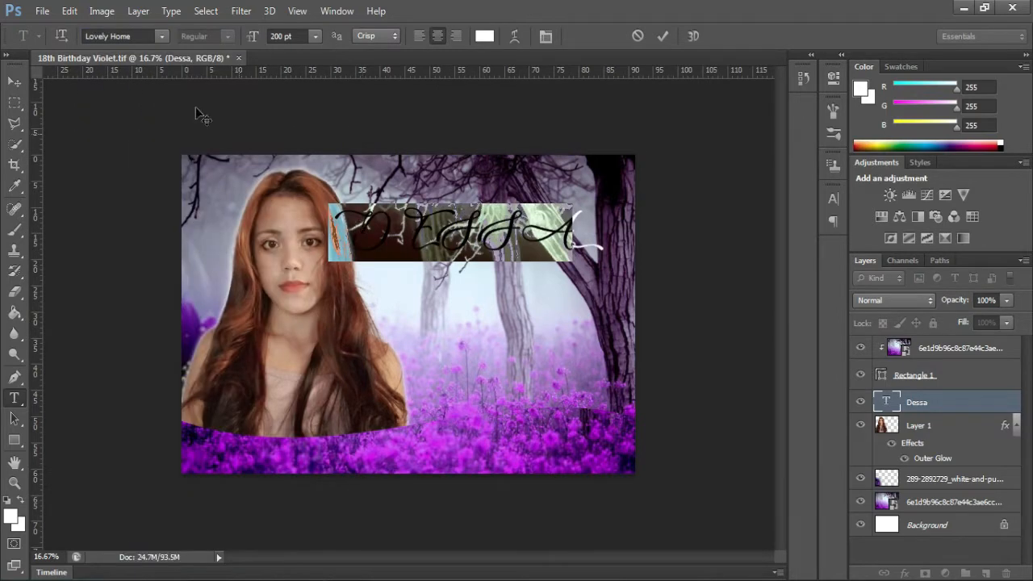
click(337, 11)
click(346, 172)
click(707, 313)
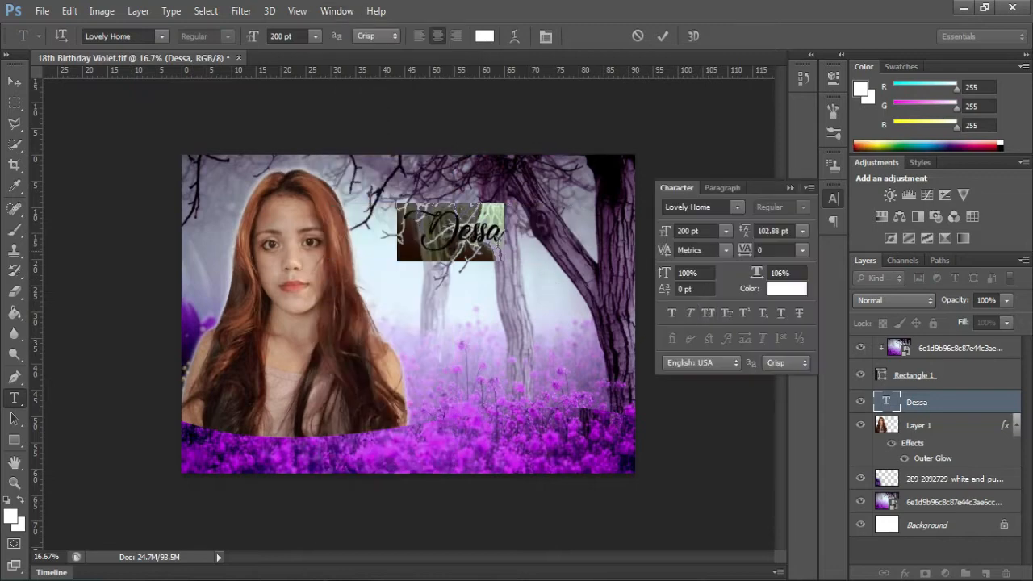
click(790, 188)
key(ctrl+Return)
- Enlarge the name text to about 390 pt and position it along the canvas's upper edge beside the woman's head
key(ctrl+t)
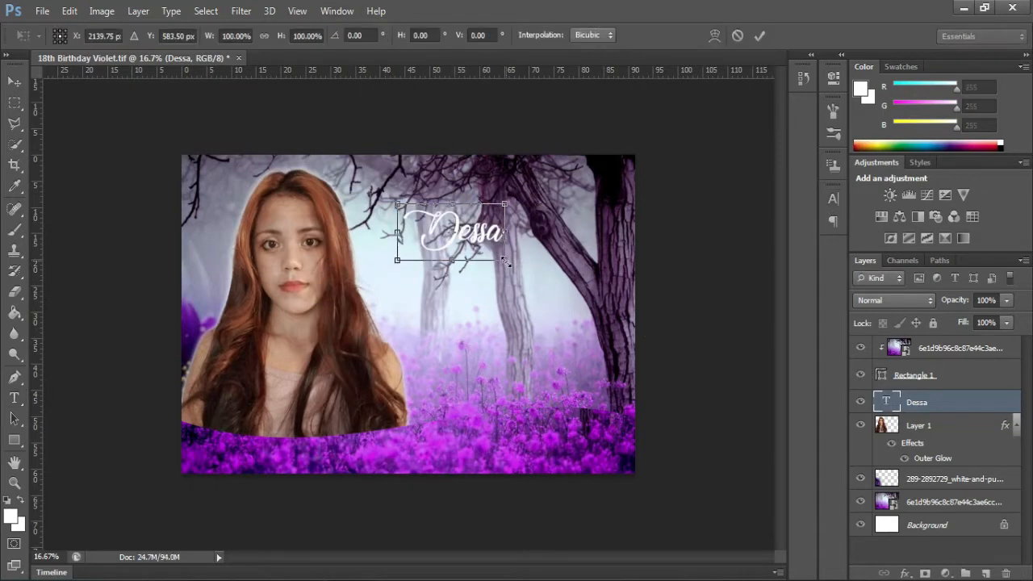
drag(504, 263, 595, 388)
drag(527, 314, 454, 259)
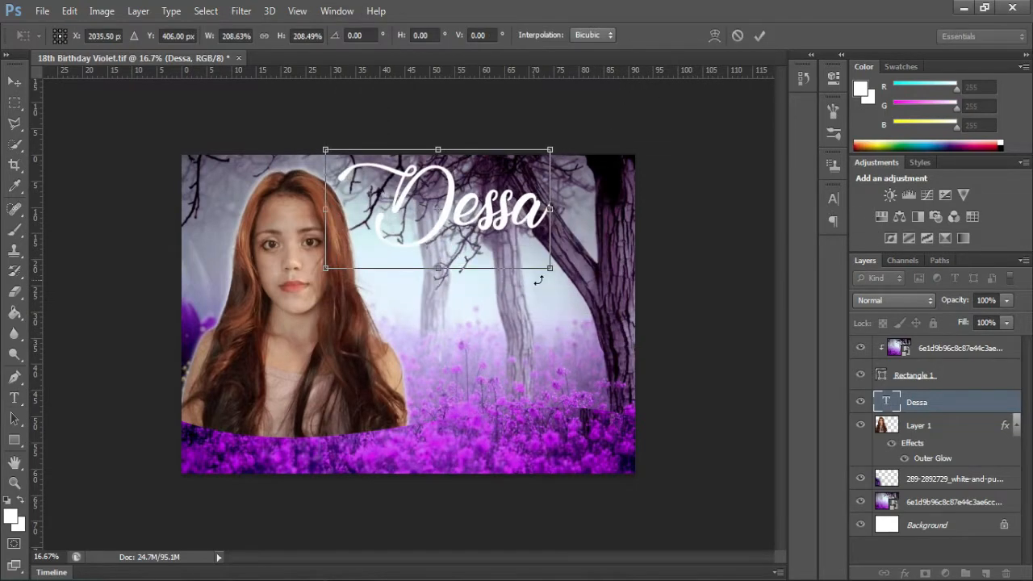
drag(547, 268, 534, 258)
key(Return)
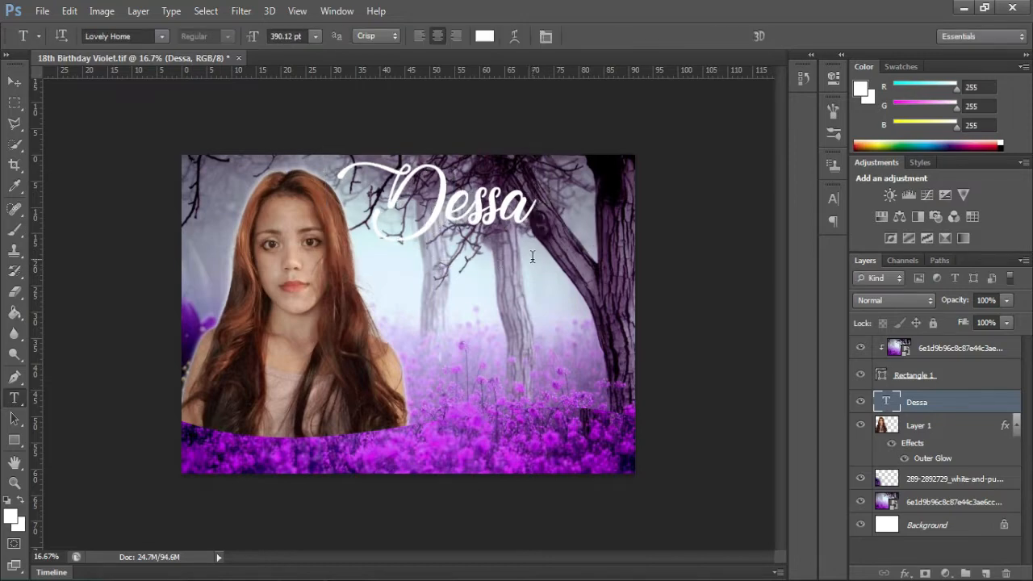
- Add a drop shadow to the name text with 100% opacity, 13 px distance, 100% spread and 4 px size
scroll(575, 243, up, 2)
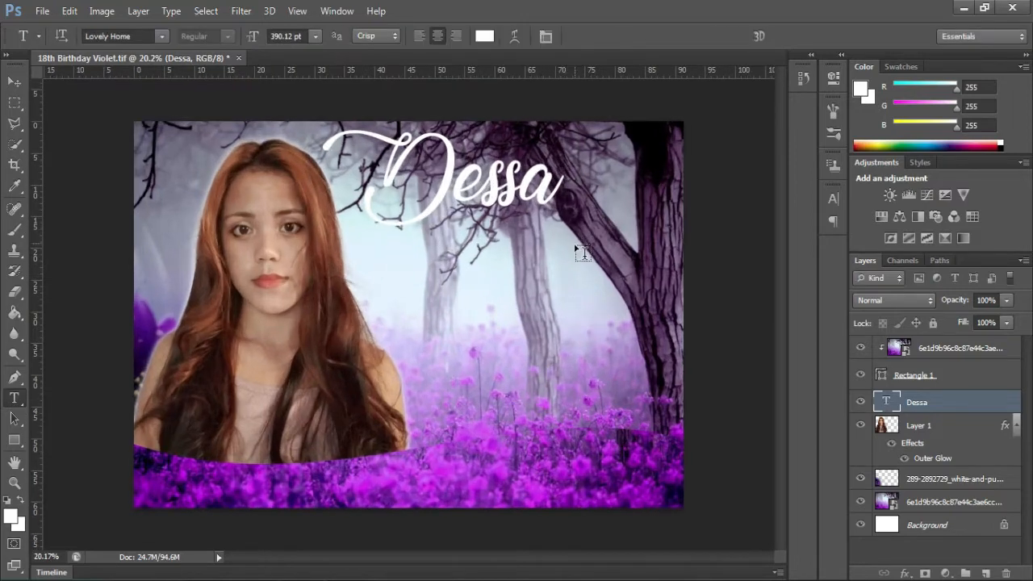
right_click(966, 407)
click(683, 88)
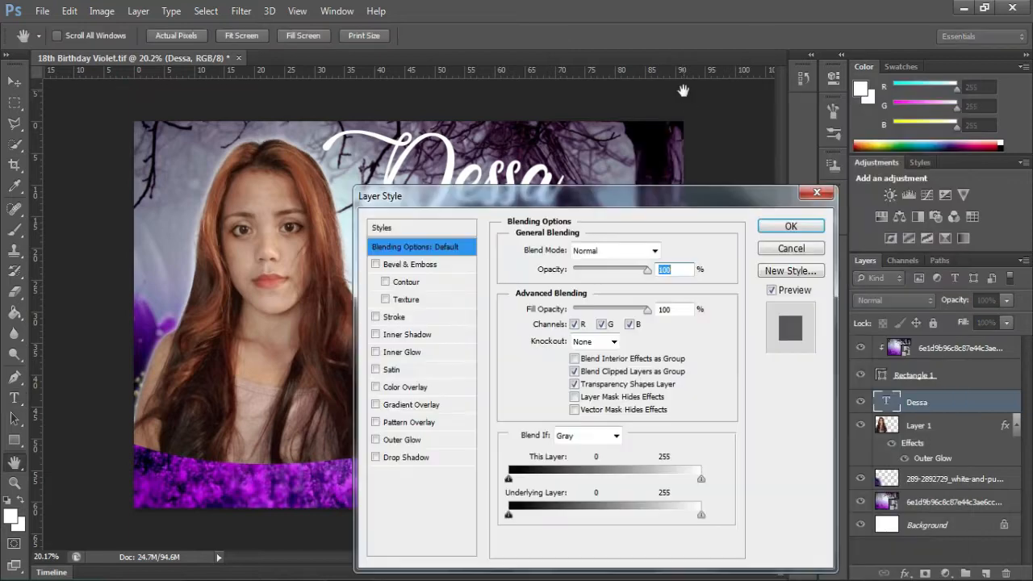
drag(572, 212, 578, 280)
click(432, 525)
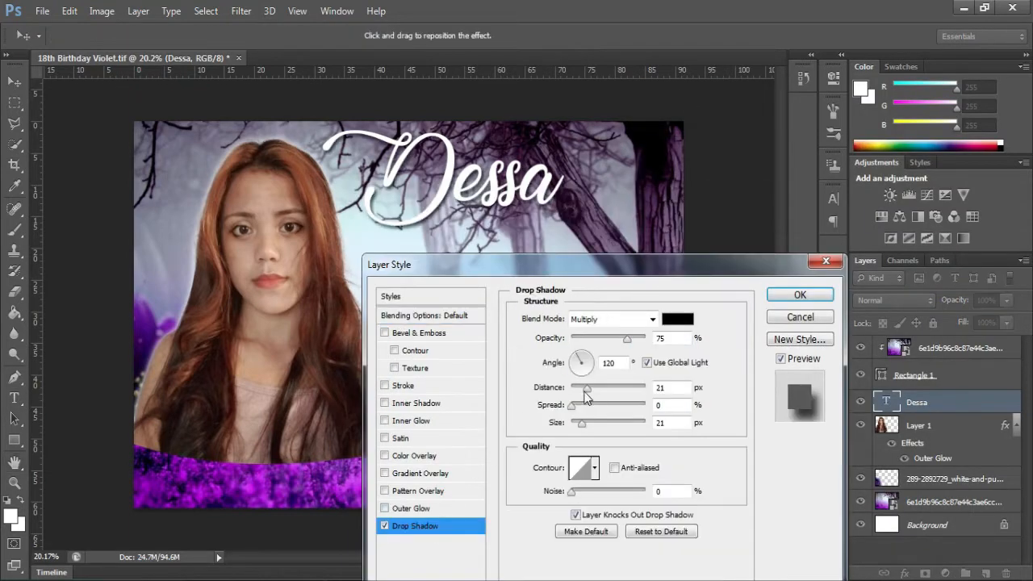
drag(587, 389, 573, 389)
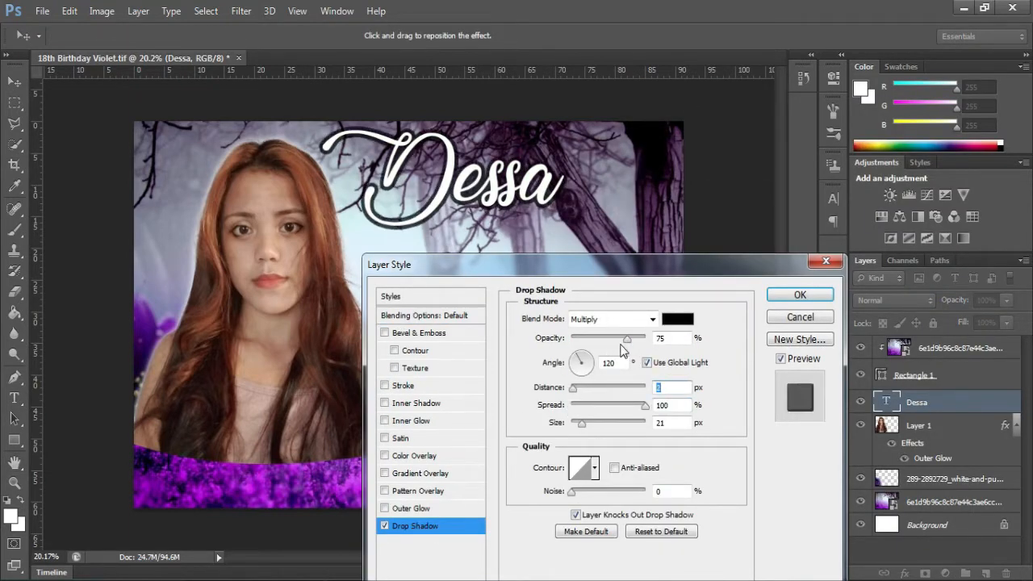
drag(582, 430, 574, 426)
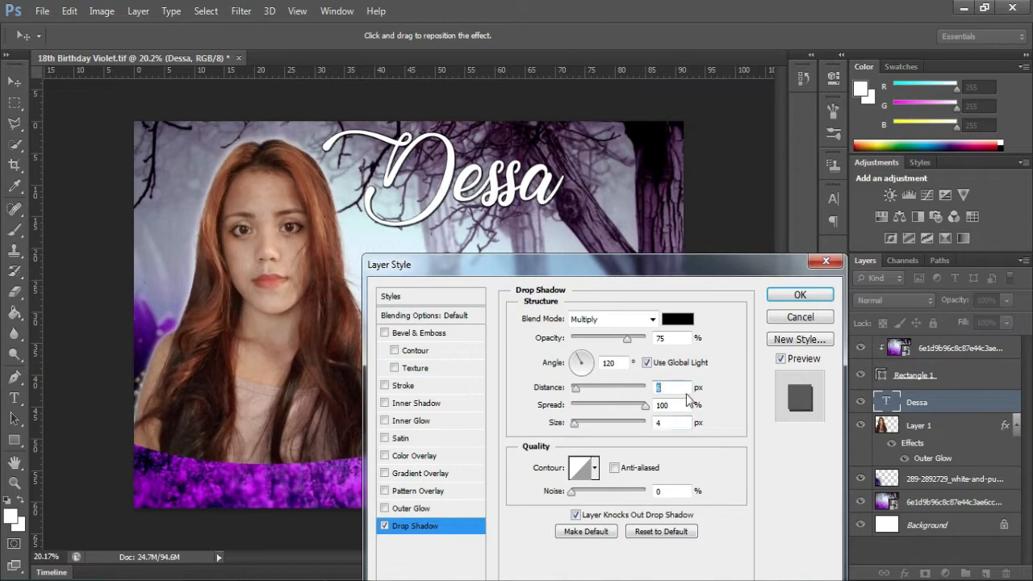
scroll(676, 390, up, 5)
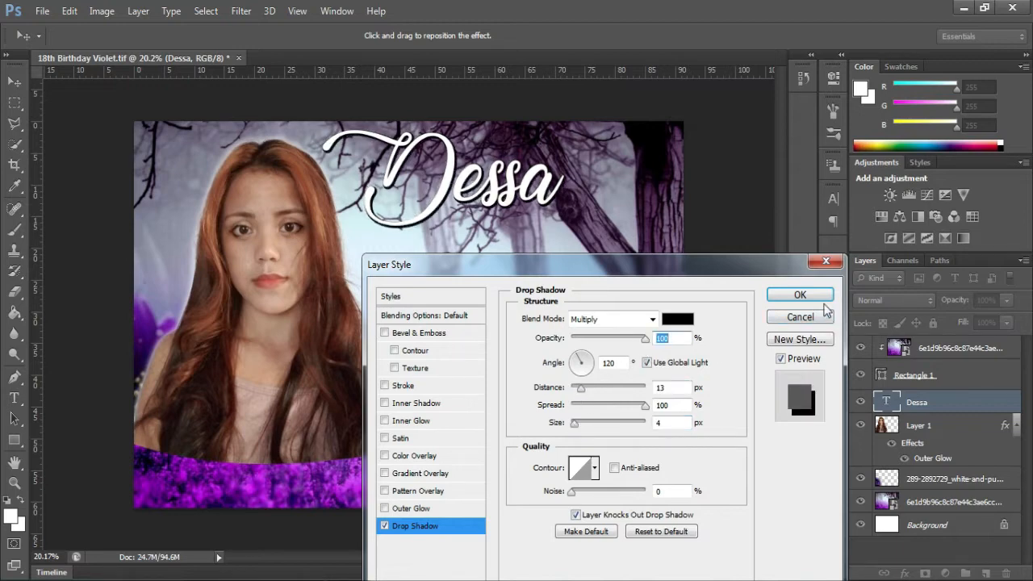
click(810, 296)
- Recolor the name text dark purple, #530f8c, sampled from the violet flowers beside the portrait
click(515, 190)
key(ctrl+a)
click(484, 37)
click(154, 324)
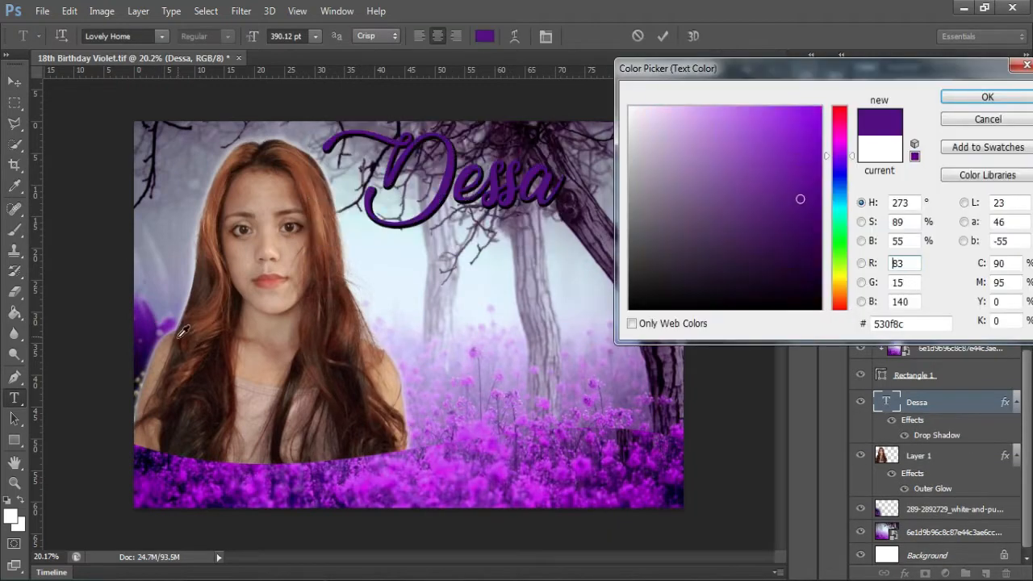
click(960, 99)
- Add a 10 px white outside stroke to the name text and slightly increase its drop shadow distance
double_click(1000, 404)
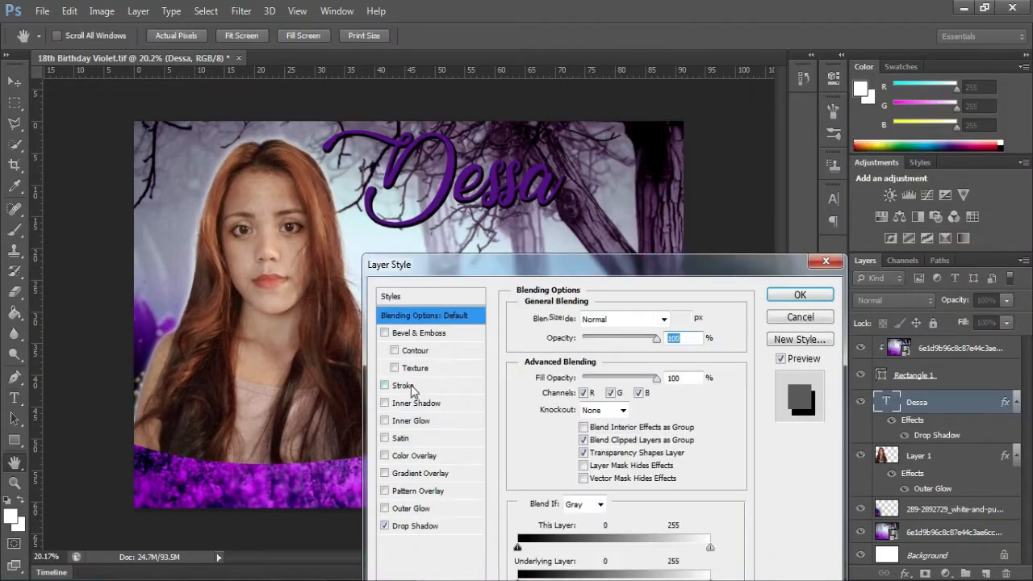
click(411, 386)
click(554, 427)
click(630, 106)
click(987, 97)
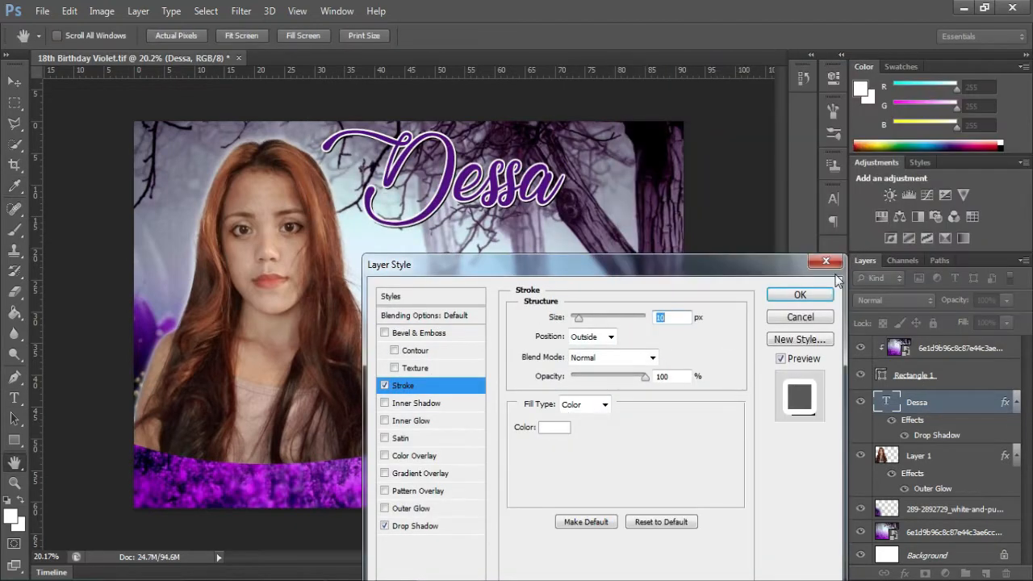
click(419, 526)
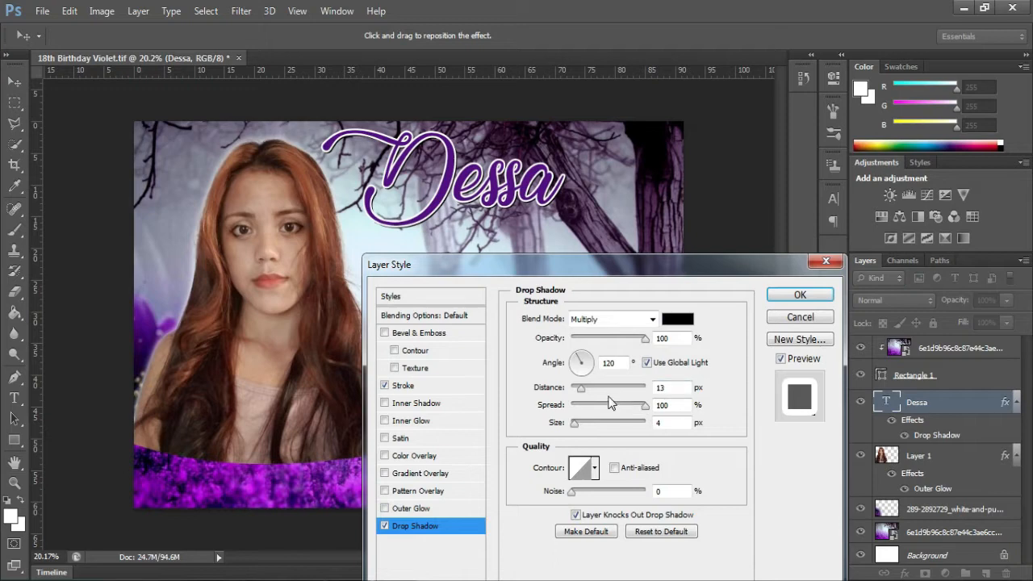
drag(582, 389, 585, 391)
click(800, 295)
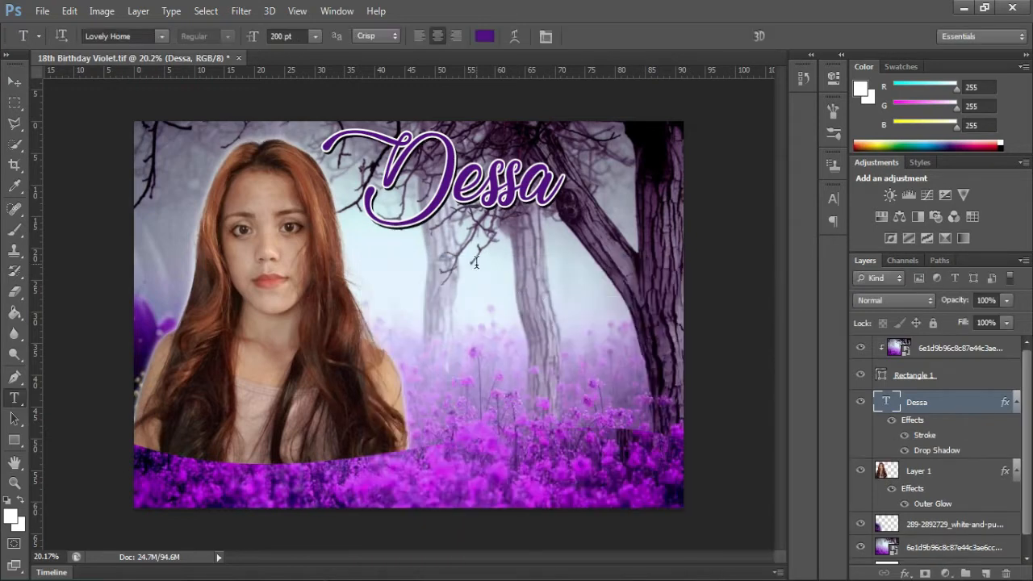
- Add the white text "A Decade & Eight" in 200 pt Lovely Home below the name
click(476, 263)
click(484, 36)
click(629, 106)
click(991, 96)
text(A)
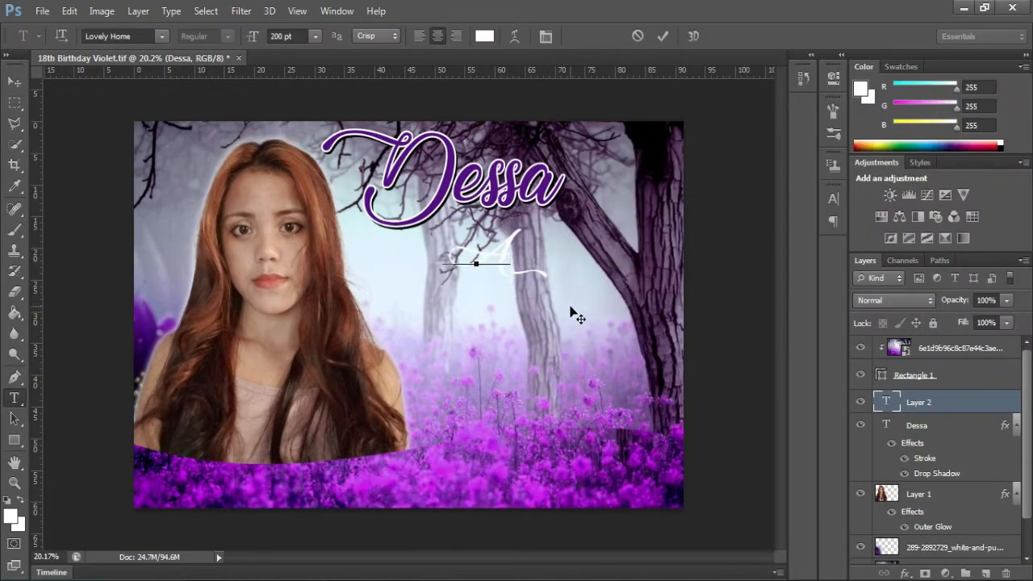
text( Decade at)
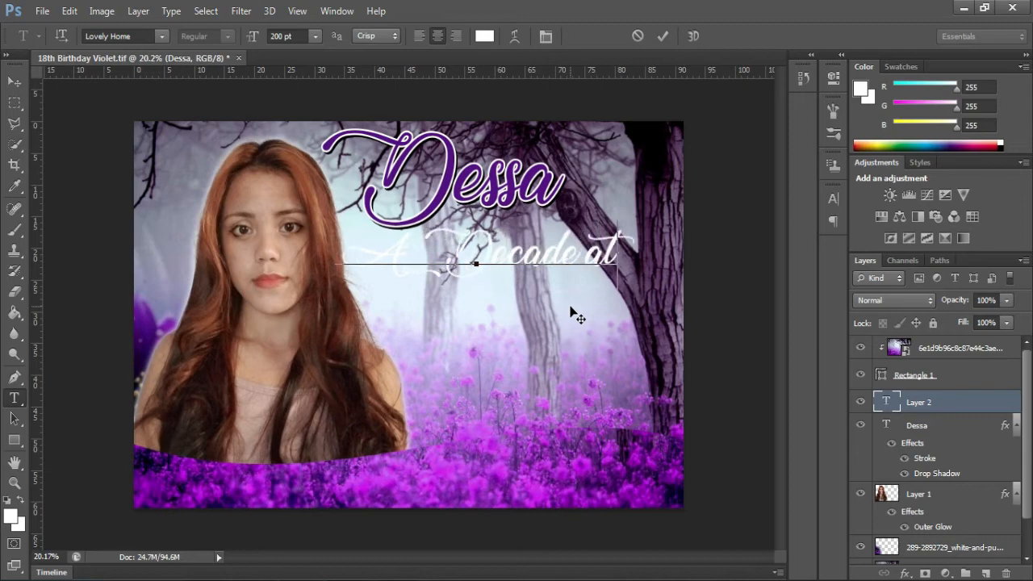
text( Eight)
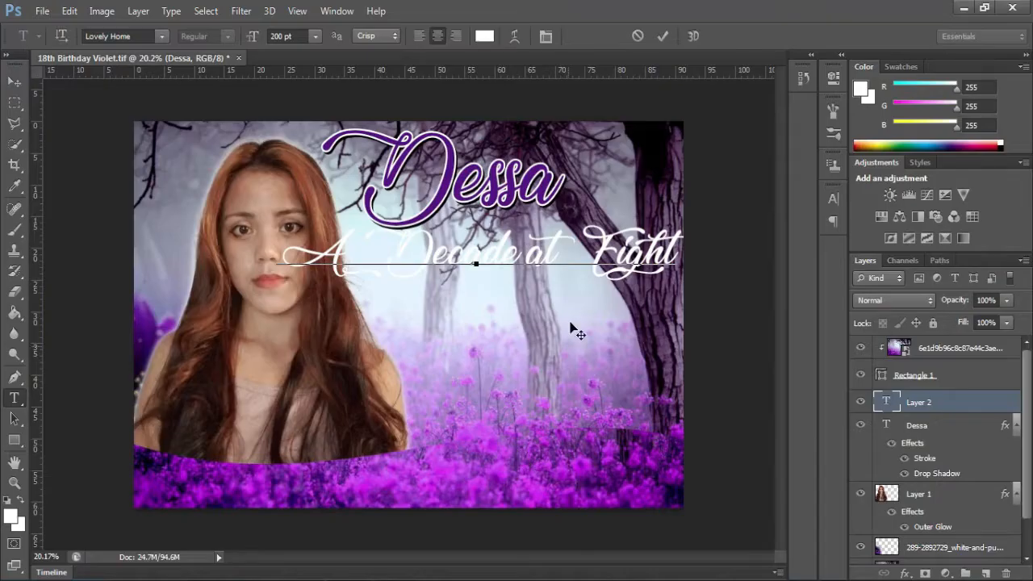
double_click(554, 252)
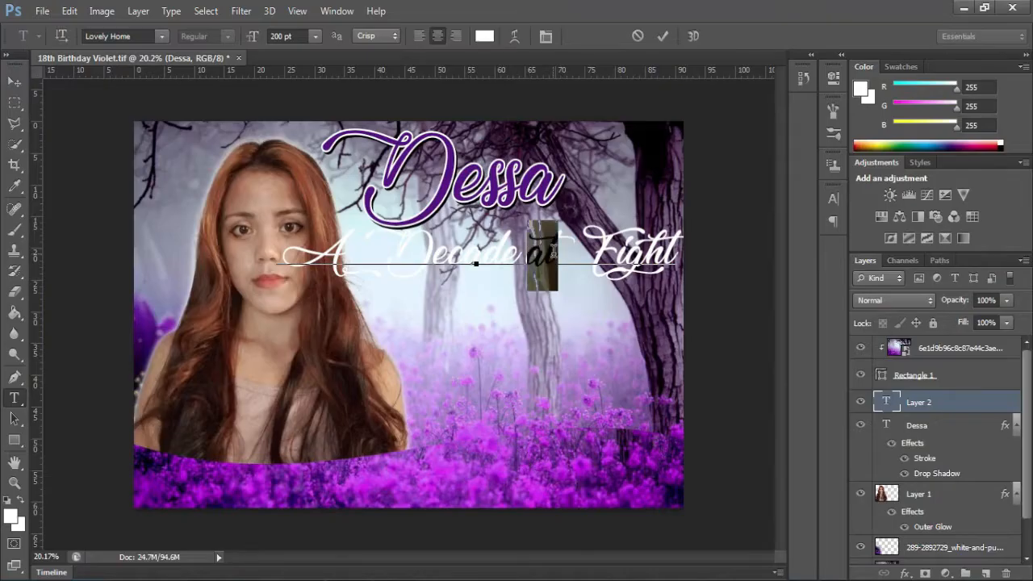
text(&)
- Try Vivaldi on the whole "A Decade & Eight" text and settle on Times New Roman Italic
key(ctrl+a)
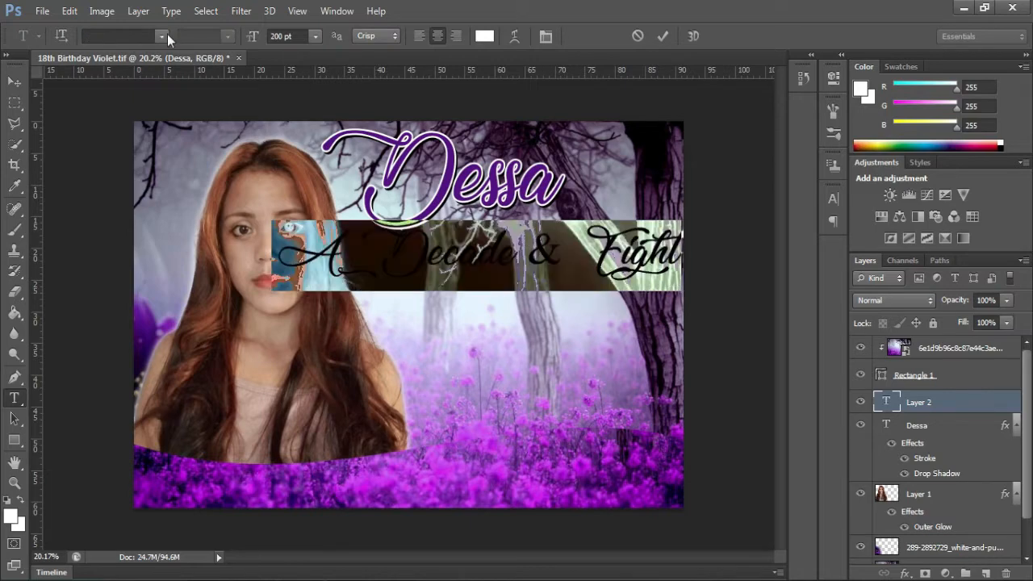
click(163, 35)
click(251, 227)
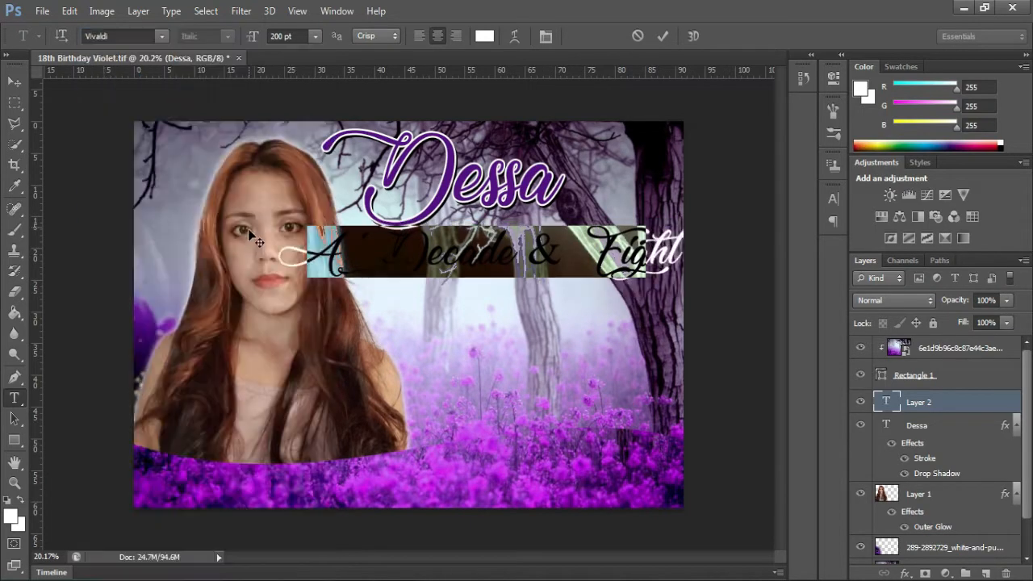
click(162, 36)
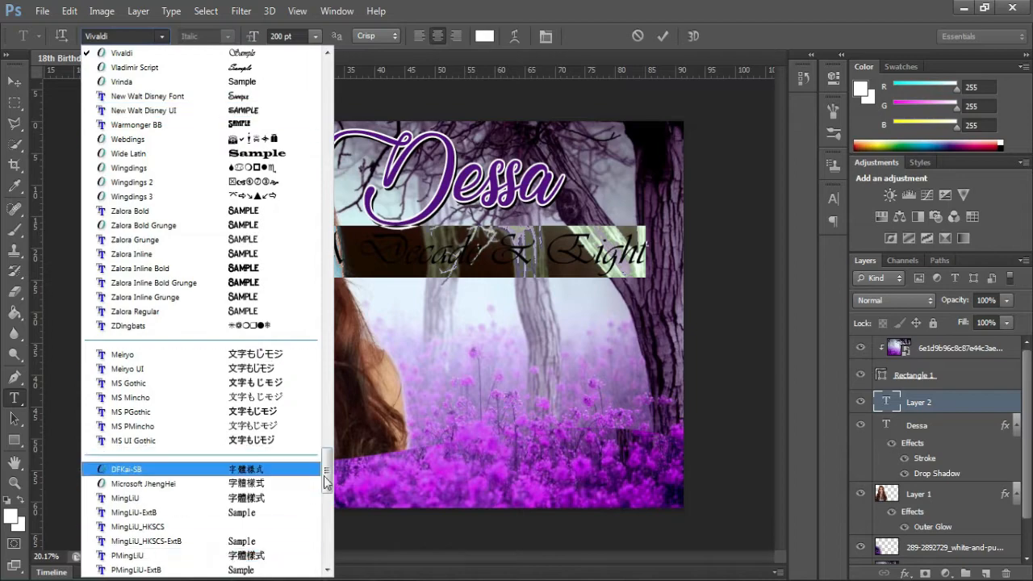
drag(326, 481, 325, 444)
click(242, 182)
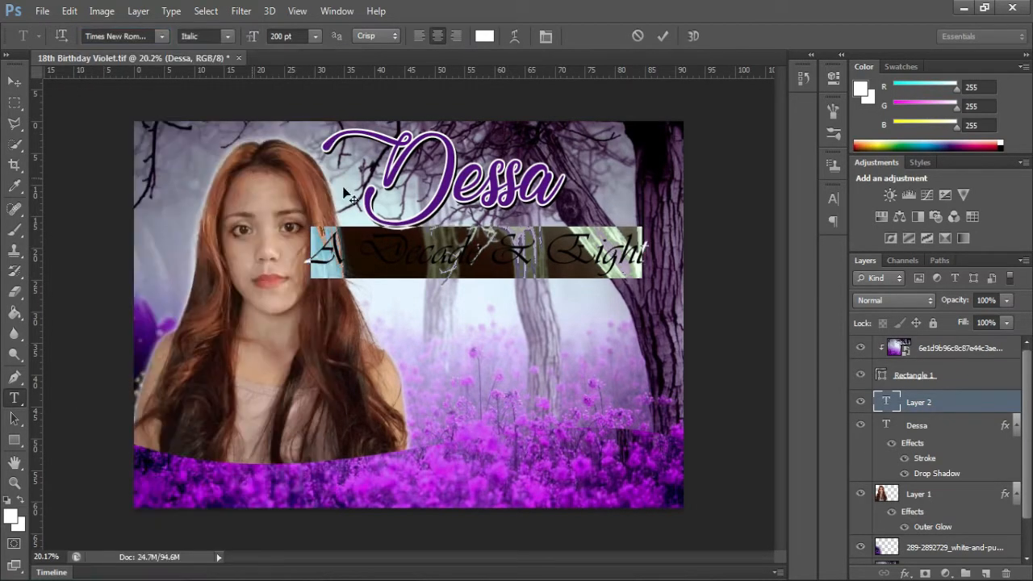
- Reduce the "A Decade & Eight" text to 132 pt and position it just beneath the name
click(286, 36)
key(Down)
key(Down)
key(Down)
key(Down)
key(Down)
key(Down)
key(Down)
key(Down)
key(Down)
key(Down)
key(Down)
key(Down)
key(Down)
key(Down)
key(Down)
key(Down)
key(Down)
key(Down)
key(Down)
key(Down)
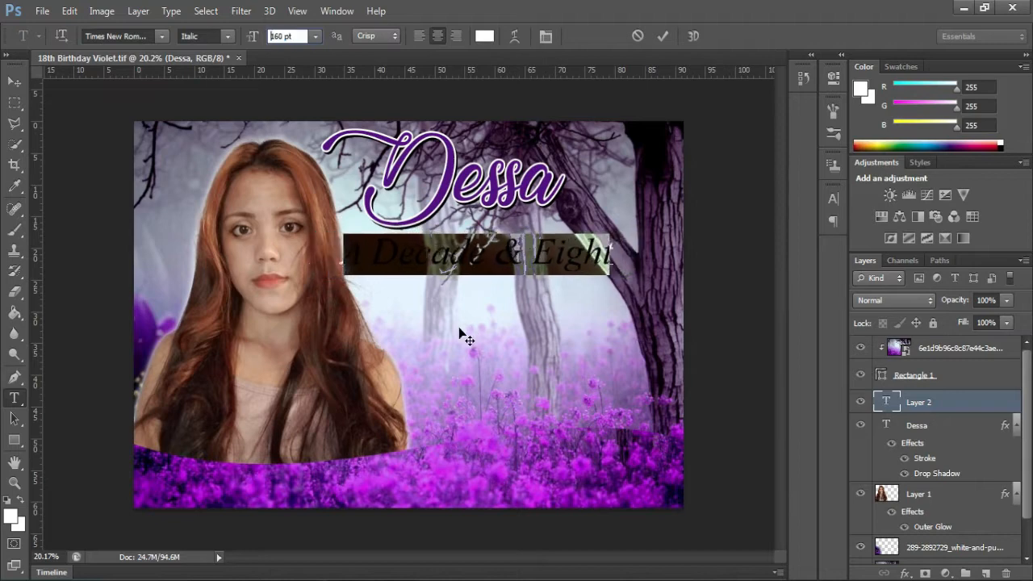
drag(420, 307, 487, 287)
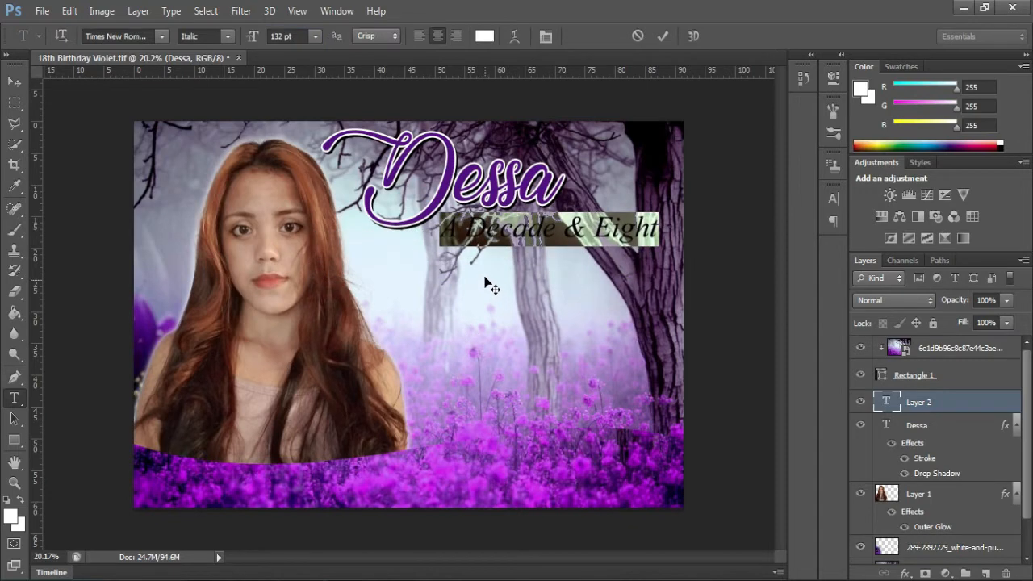
click(663, 36)
- Add a black outside stroke to the "A Decade & Eight" text layer
right_click(944, 401)
click(687, 81)
right_click(912, 403)
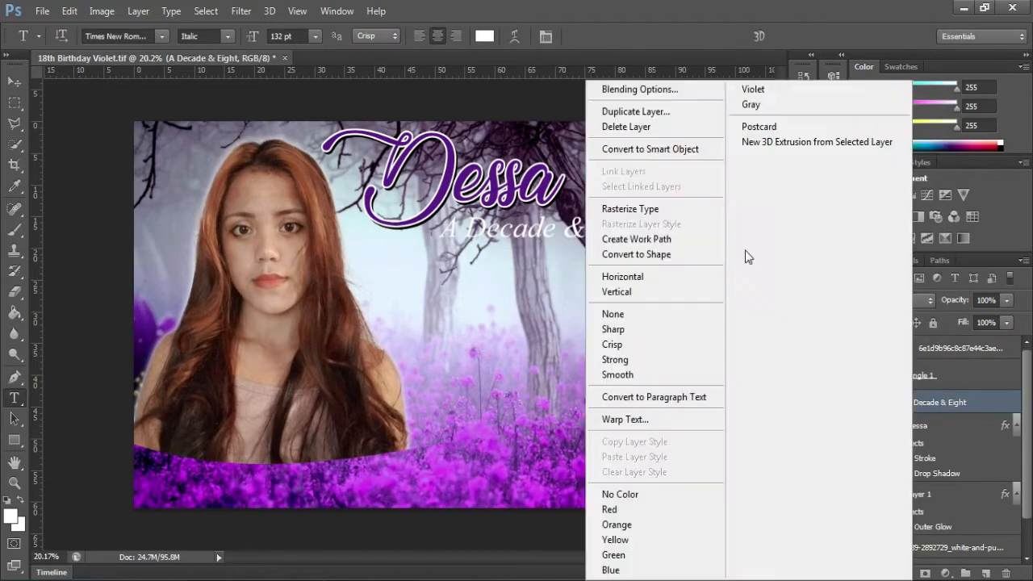
click(639, 90)
click(404, 386)
- Try white as the stroke color of "A Decade & Eight" and return it to black
click(554, 427)
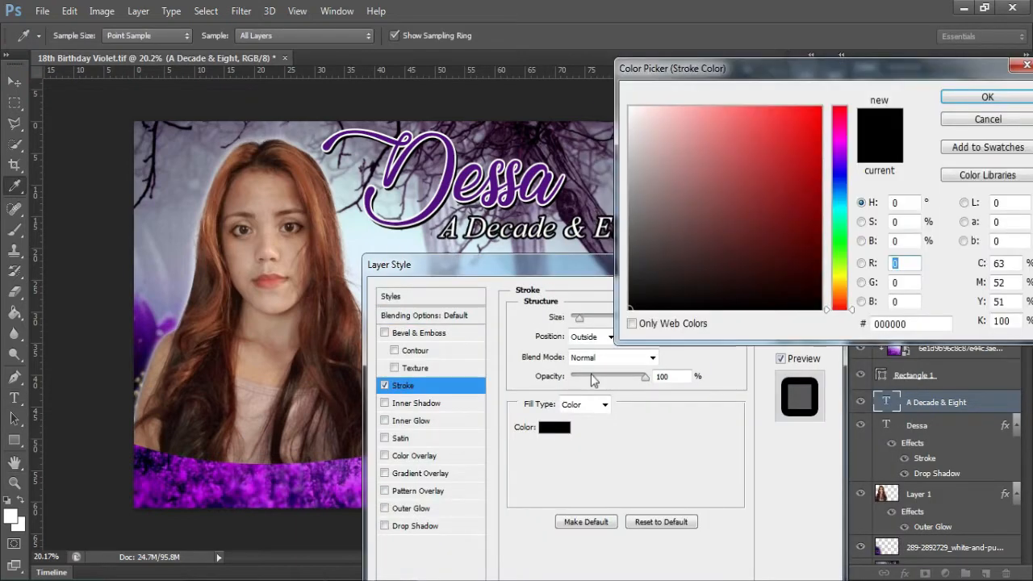
click(630, 107)
click(987, 97)
click(555, 430)
click(824, 310)
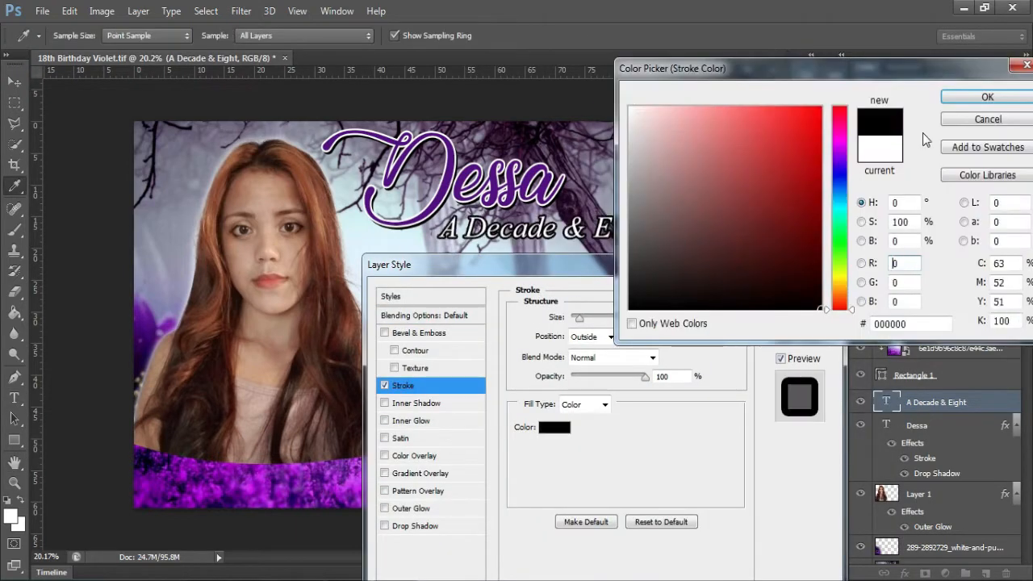
click(987, 97)
- Thin the black stroke of "A Decade & Eight" by a few pixels and apply the layer style
key(Down)
key(Down)
key(Down)
key(Down)
click(797, 296)
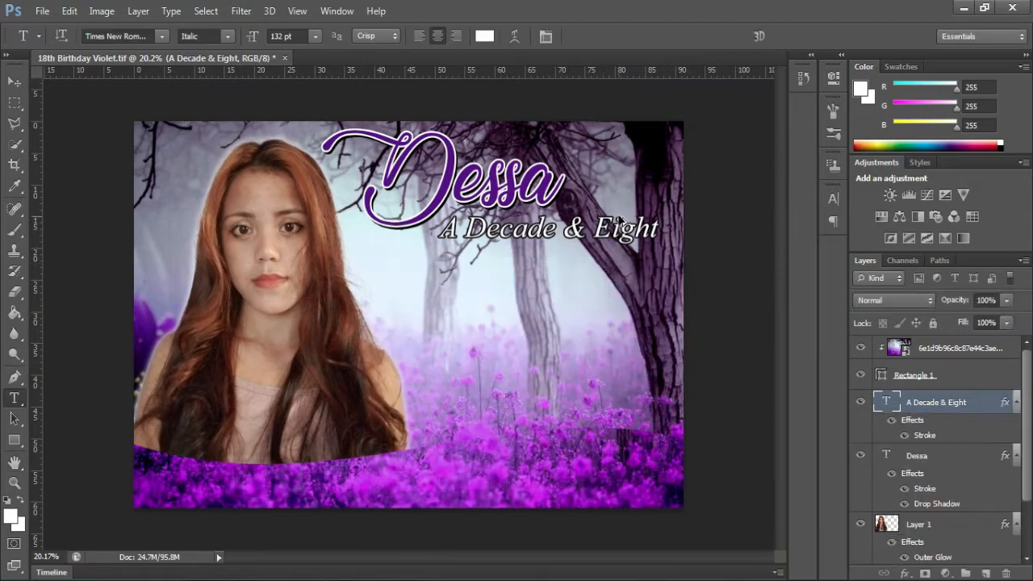
- Nudge the "A Decade & Eight" text up and to the left, closer to the name
scroll(615, 221, up, 5)
key(v)
key(shift+Left)
key(shift+Left)
key(shift+Up)
key(shift+Up)
key(shift+Up)
key(shift+Up)
key(shift+Up)
key(shift+Left)
key(shift+Left)
key(shift+Left)
key(shift+Left)
key(shift+Left)
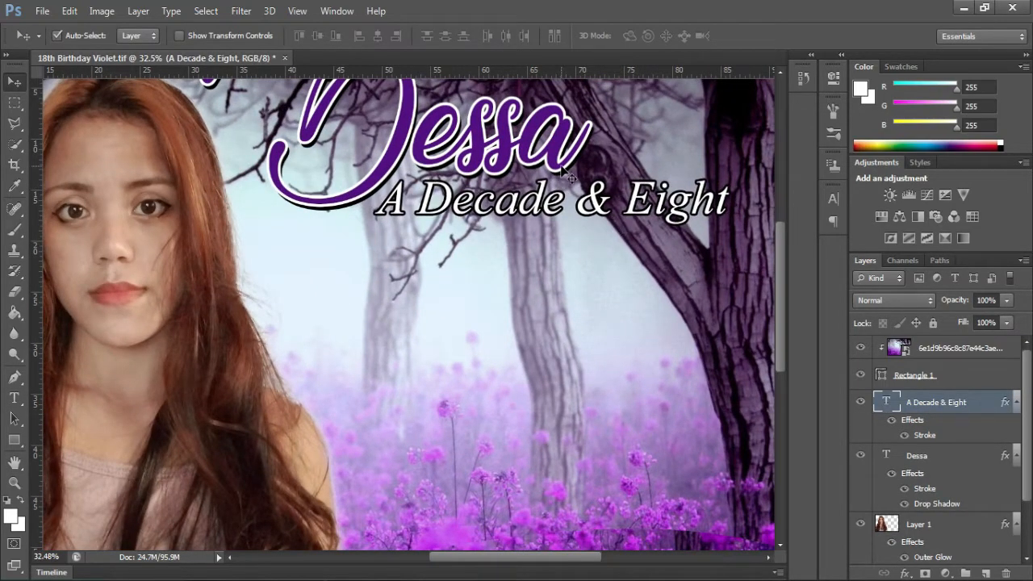
- Open maxresdefault.jpg and bring its swirl ornament with a heart into the tarpaulin as a new layer
scroll(535, 265, down, 3)
scroll(597, 274, up, 2)
click(42, 10)
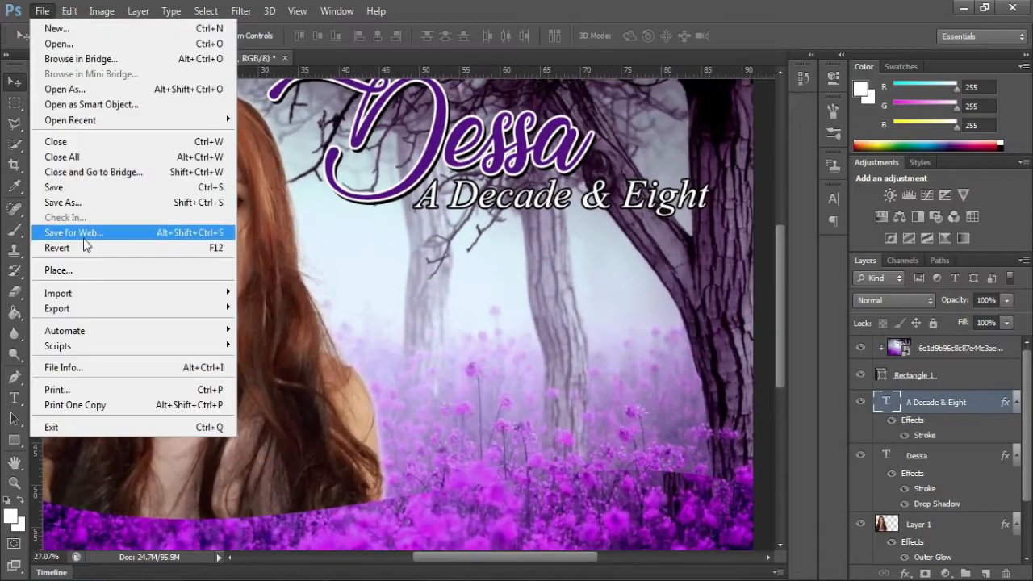
click(105, 45)
click(46, 136)
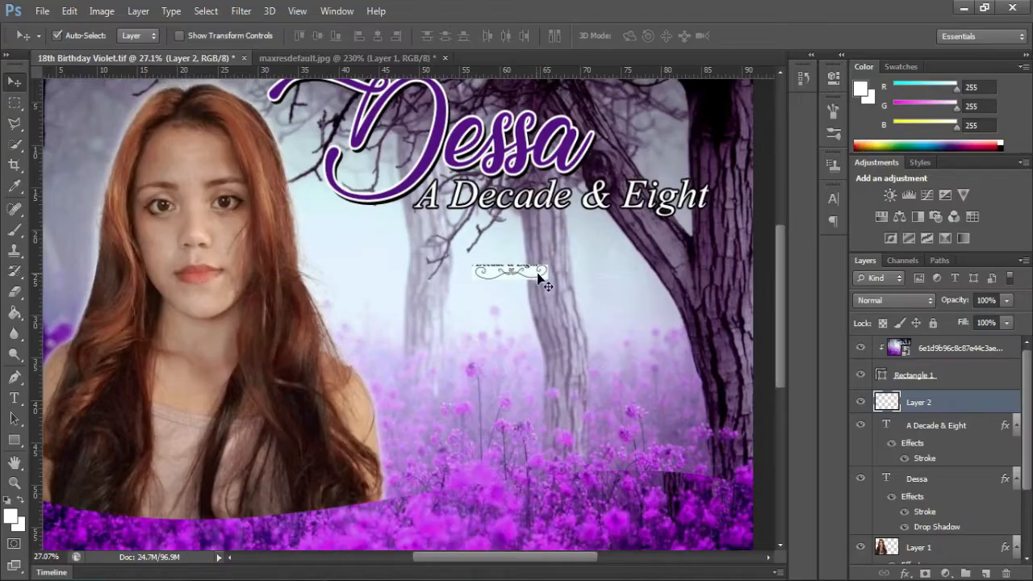
- Enlarge the swirl ornament to about the width of "A Decade & Eight" and place it directly below that text
drag(537, 272, 733, 234)
drag(690, 261, 712, 282)
drag(407, 277, 339, 288)
key(Return)
- Remove the ornament's white background, including the inside of the heart, with the Magic Eraser
scroll(670, 246, up, 2)
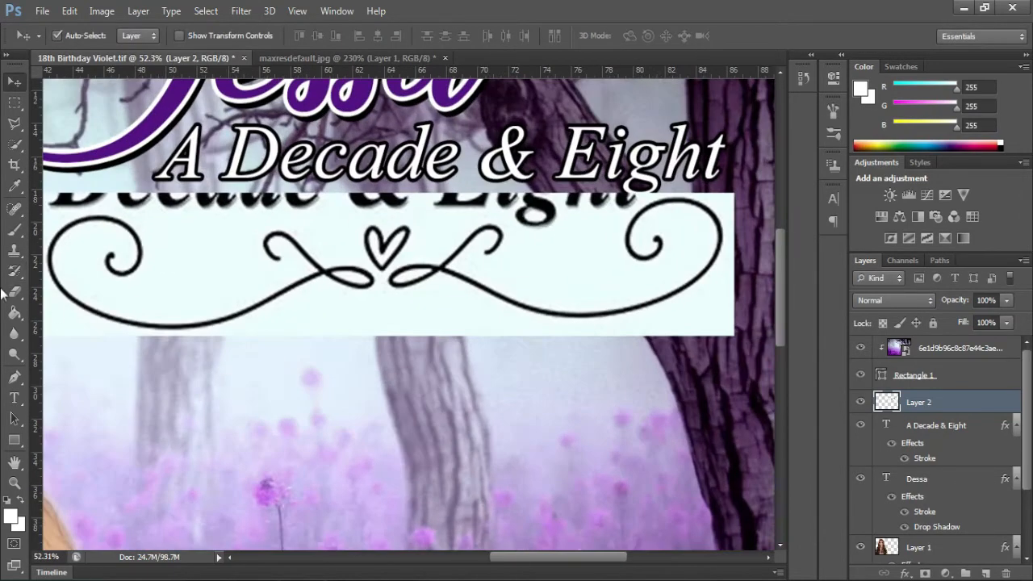
right_click(14, 292)
click(57, 324)
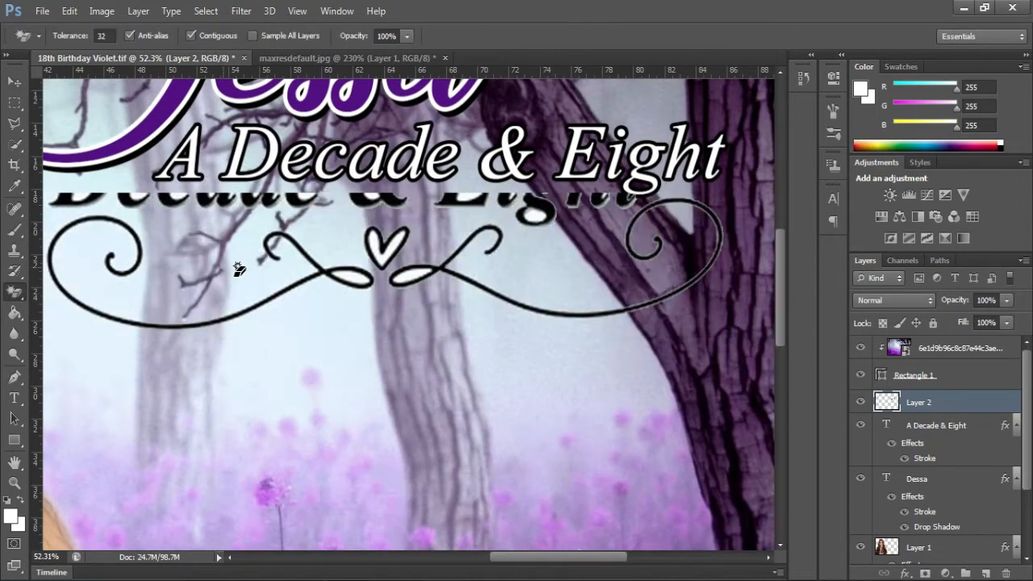
click(387, 244)
- Erase the leftover lettering along the ornament's upper edge with a size 90 Eraser brush
scroll(536, 229, down, 1)
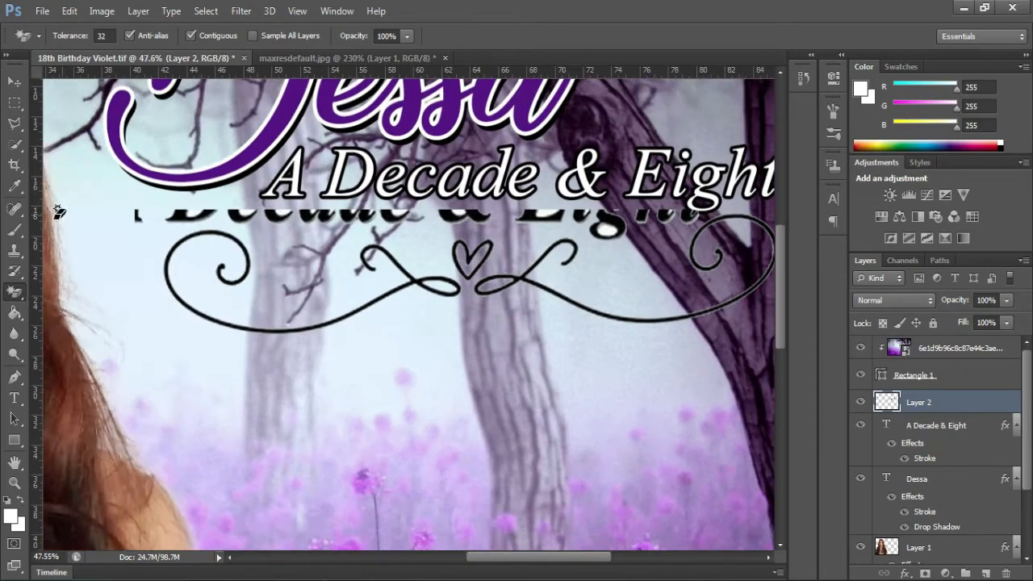
right_click(18, 295)
click(68, 290)
right_click(316, 232)
click(364, 344)
drag(348, 271, 393, 272)
click(140, 211)
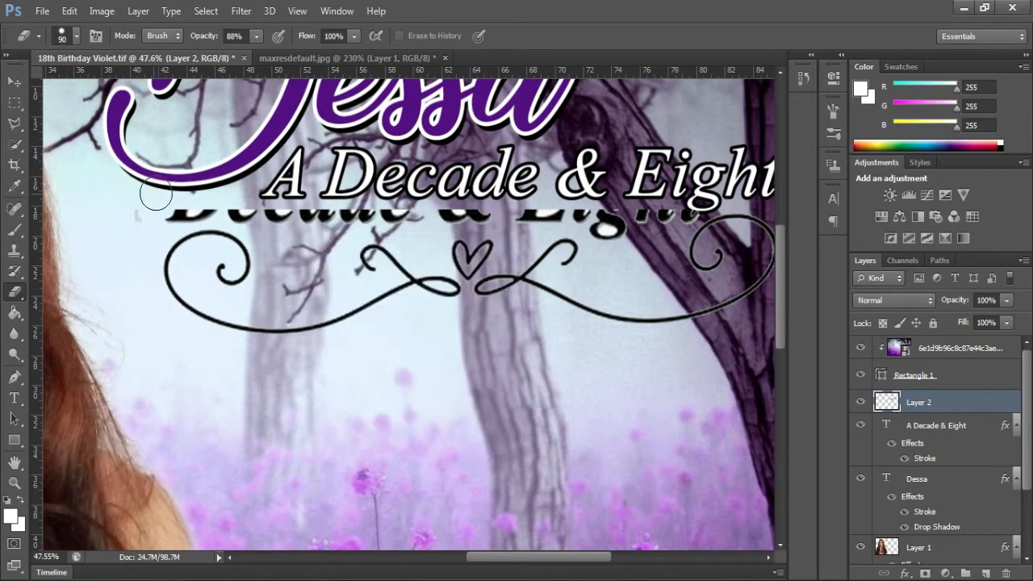
mouse_move(126, 211)
mouse_down()
mouse_move(247, 201)
mouse_move(225, 204)
mouse_move(237, 218)
mouse_move(547, 214)
mouse_move(517, 216)
mouse_move(558, 201)
mouse_move(623, 231)
mouse_move(599, 233)
mouse_move(671, 212)
mouse_up()
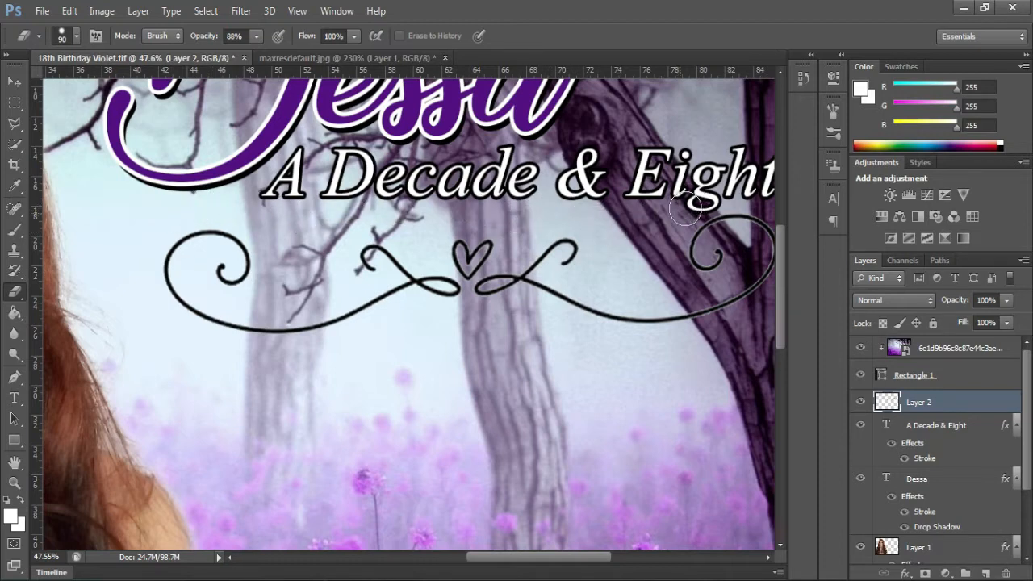
- Nudge the swirl ornament up and to the right so it sits closer beneath "A Decade & Eight"
key(v)
key(shift+Up)
key(shift+Up)
key(shift+Up)
key(shift+Up)
key(shift+Up)
key(shift+Up)
key(shift+Up)
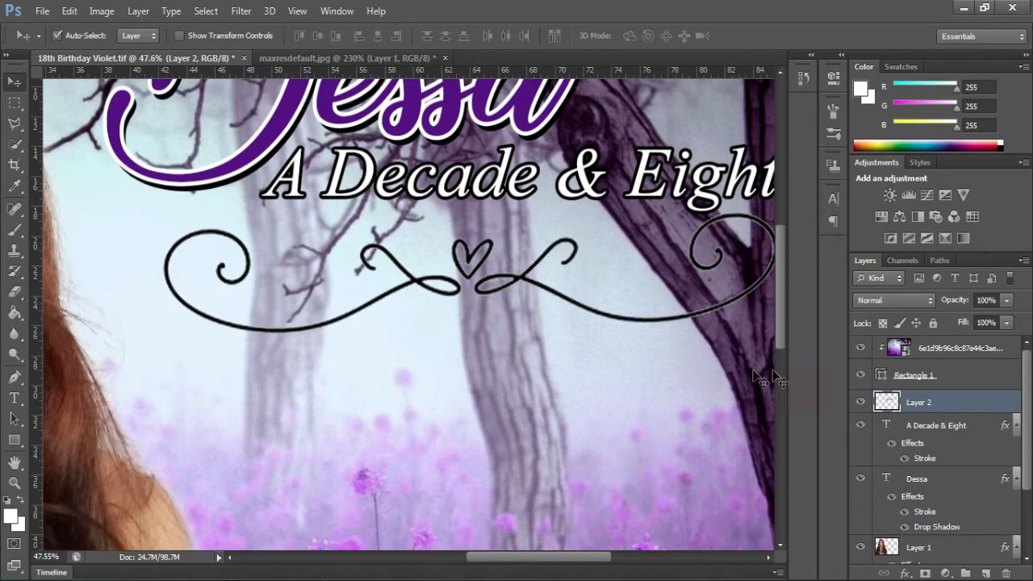
key(shift+Right)
key(shift+Right)
key(shift+Right)
key(shift+Right)
key(shift+Right)
key(shift+Right)
key(shift+Right)
key(shift+Right)
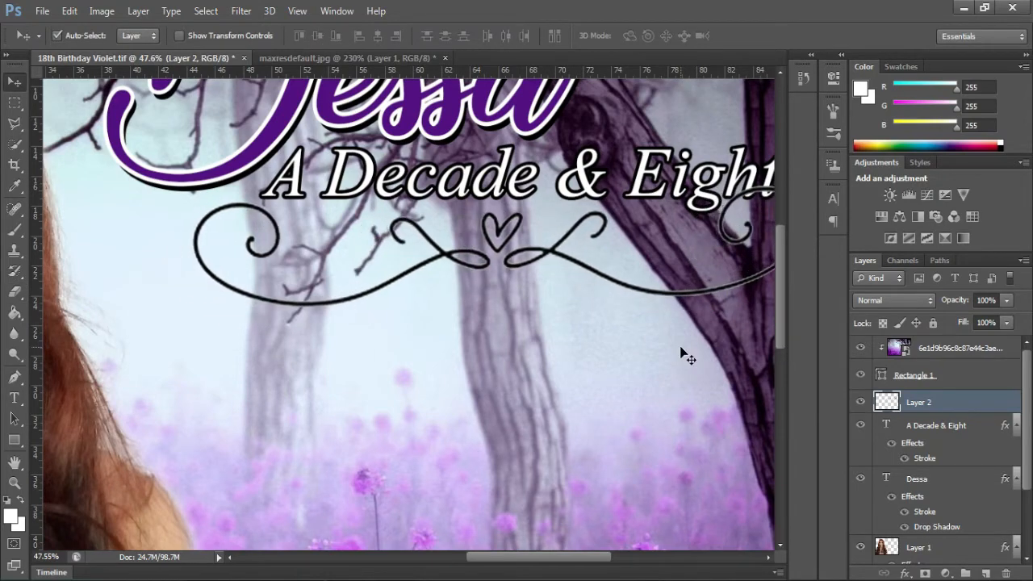
- Nudge the "A Decade & Eight" text slightly to the right above the swirl ornament
scroll(735, 208, down, 4)
scroll(735, 207, up, 3)
click(938, 428)
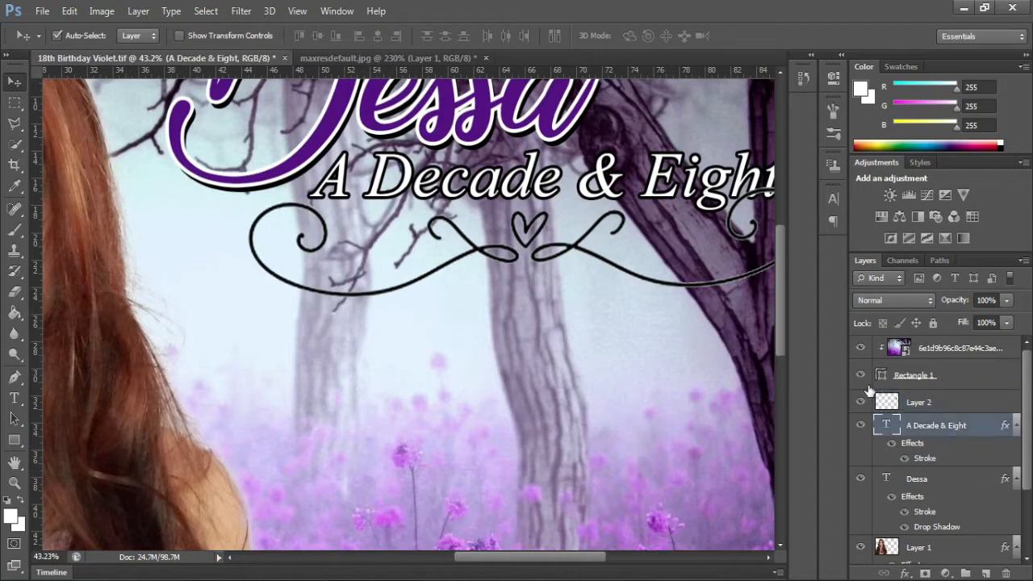
key(ctrl+t)
scroll(727, 154, down, 3)
scroll(686, 146, up, 2)
drag(666, 139, 638, 167)
scroll(617, 153, up, 1)
key(Right)
key(Right)
key(Return)
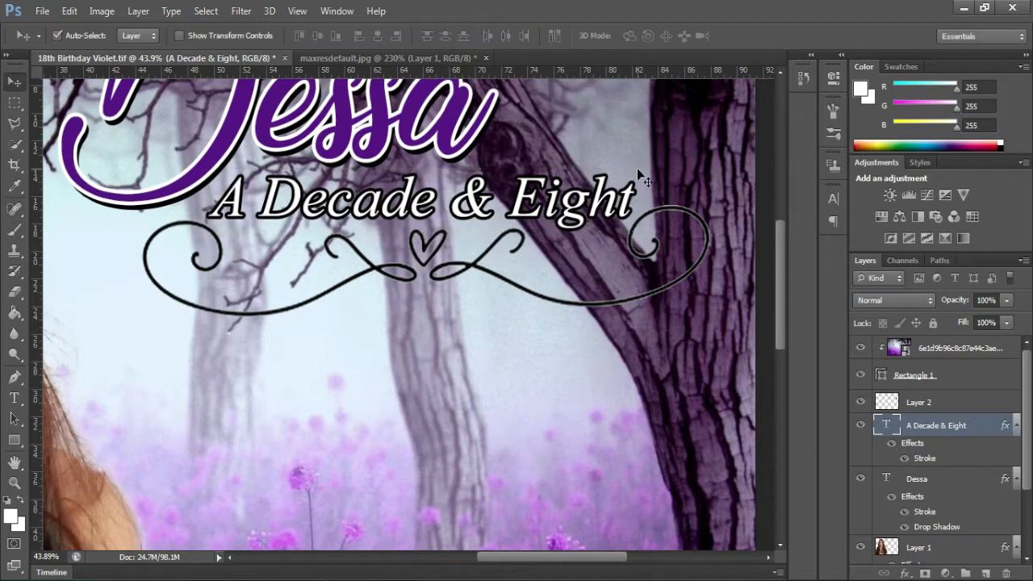
- Give the swirl ornament an Outer Glow layer effect coloured black, without a stroke
right_click(936, 404)
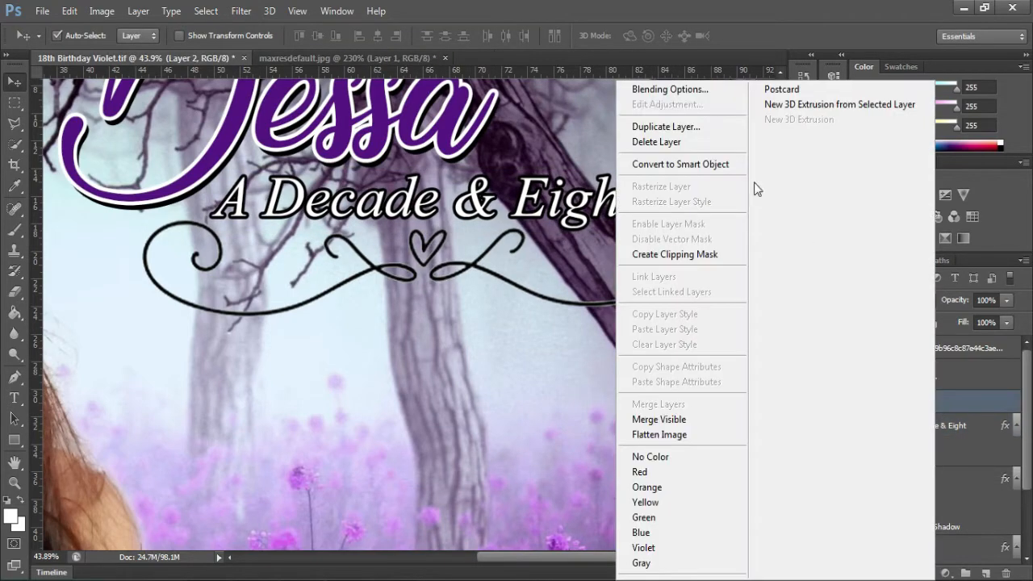
click(658, 89)
click(403, 386)
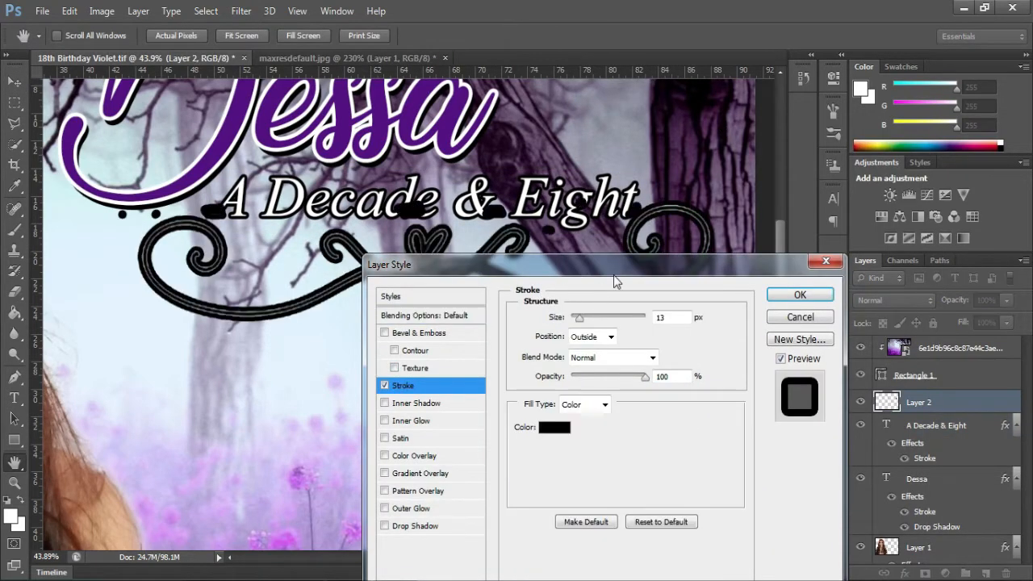
click(384, 386)
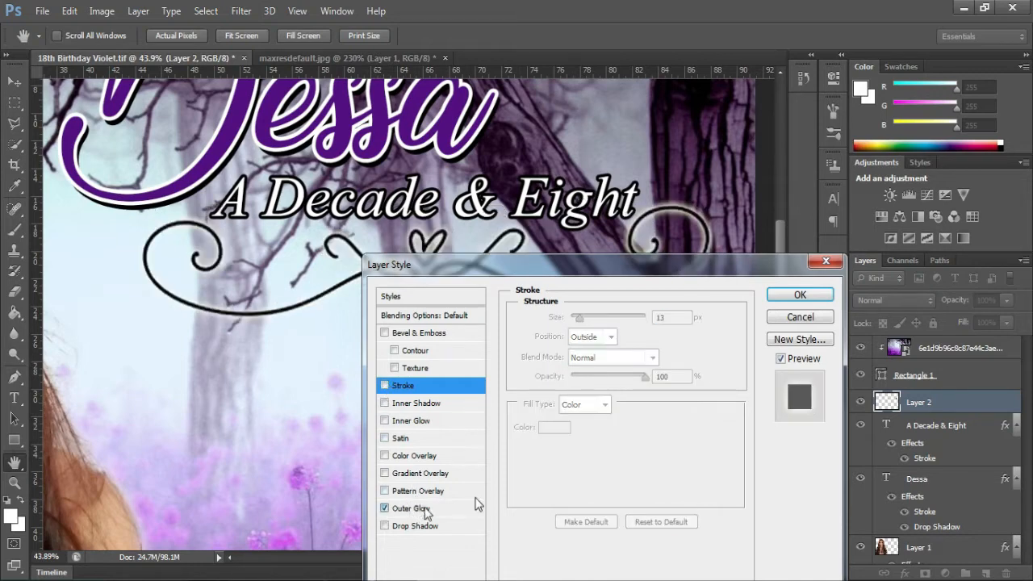
click(412, 508)
click(556, 375)
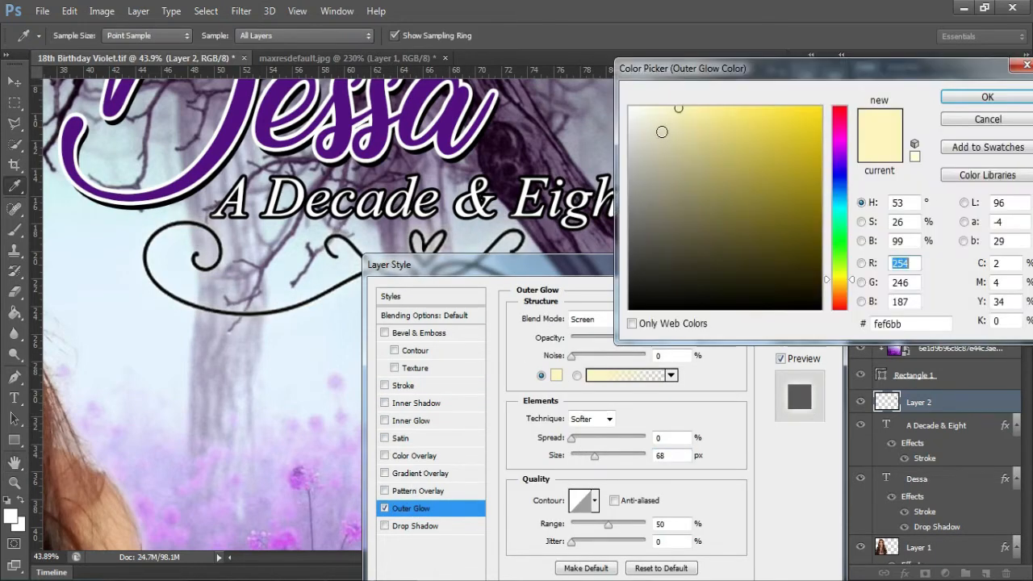
click(840, 308)
drag(785, 276, 832, 317)
click(973, 98)
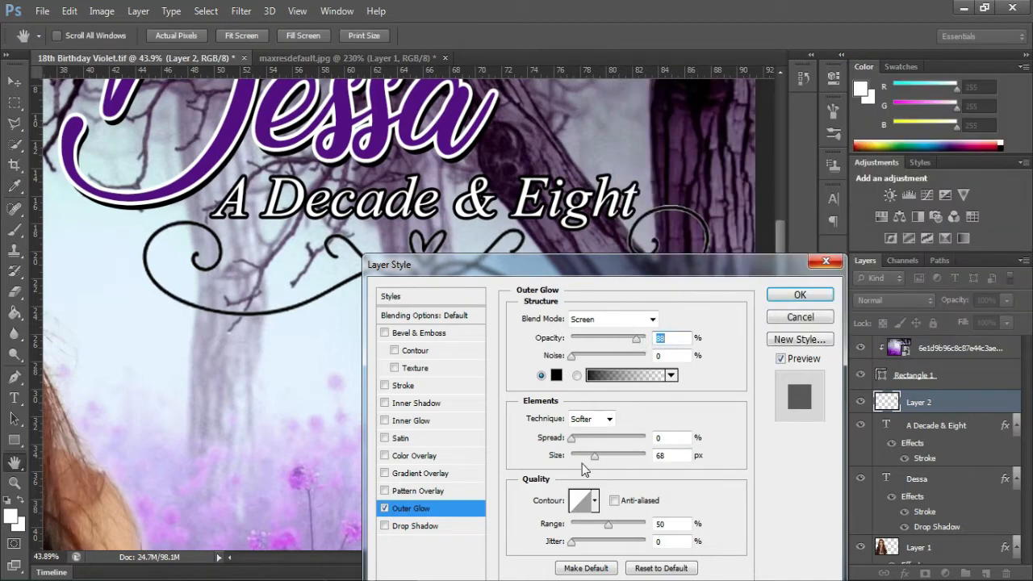
- Try a larger spread and size for the ornament's outer glow and preview it together with a stroke
drag(573, 438, 587, 445)
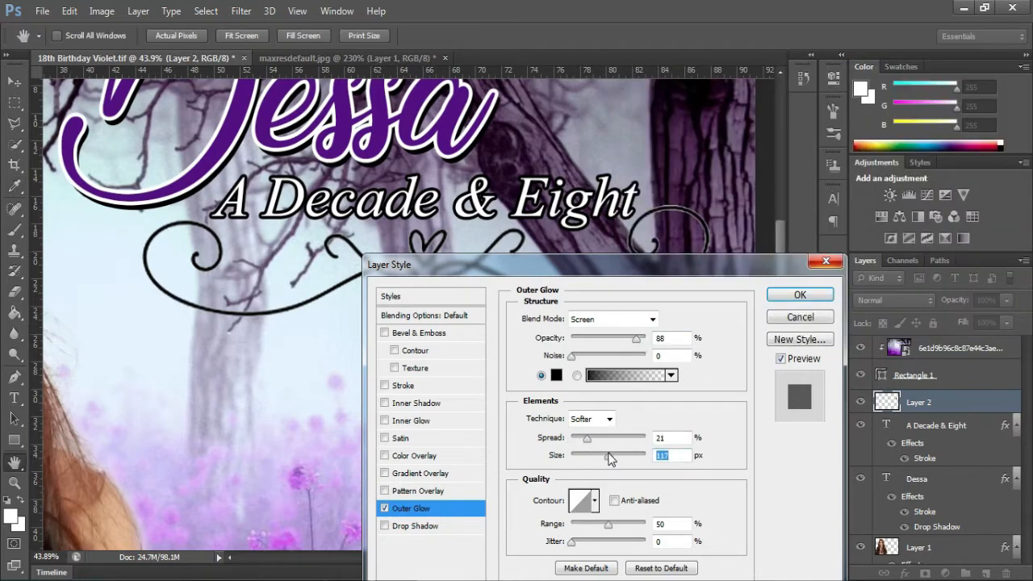
click(384, 386)
click(384, 386)
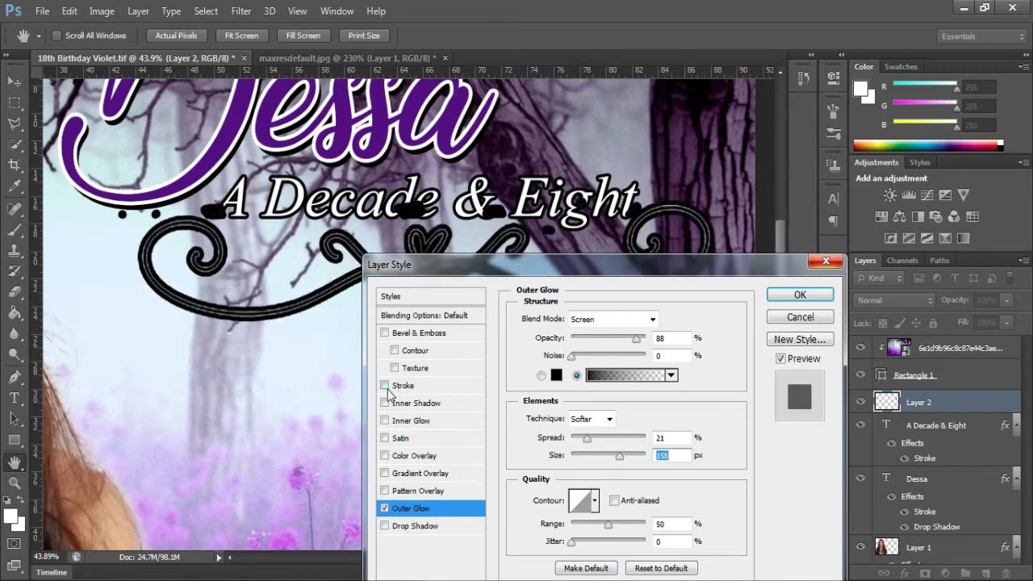
drag(588, 440, 546, 441)
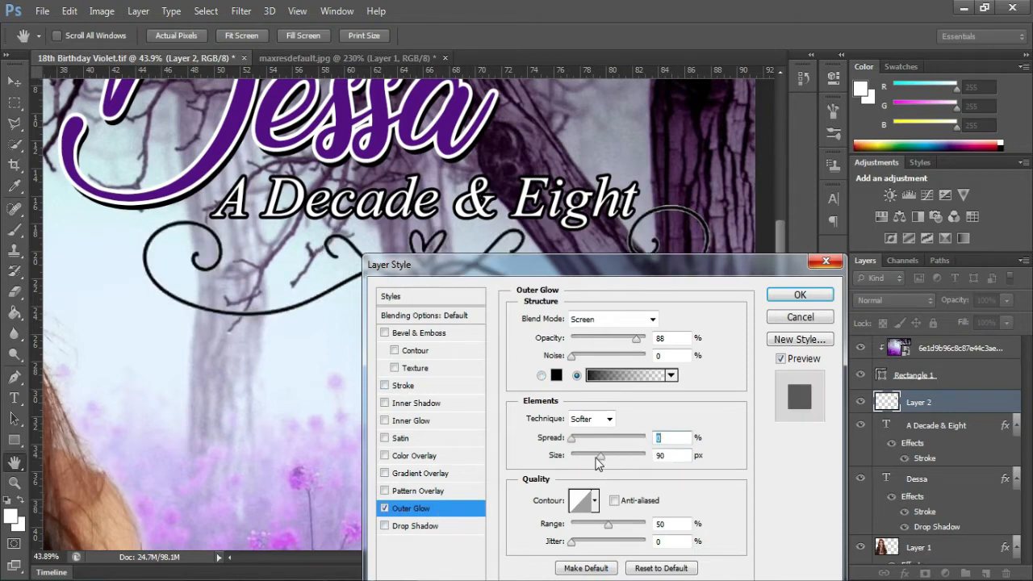
- Set the ornament's outer glow to Normal blend mode, about 63% opacity and 24 px size, and apply it
drag(638, 343, 688, 353)
click(614, 320)
click(602, 9)
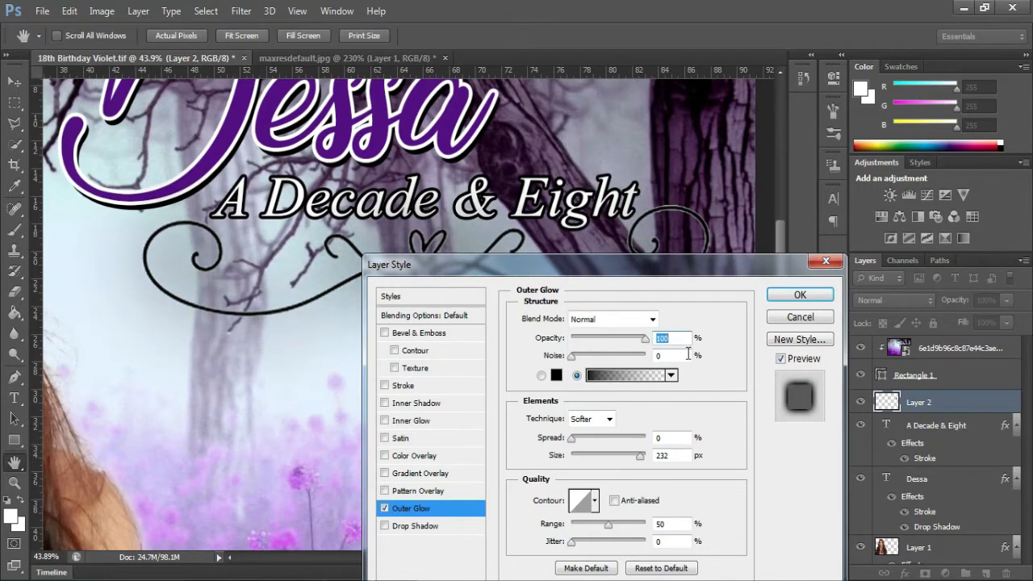
drag(638, 459, 582, 464)
drag(640, 341, 617, 339)
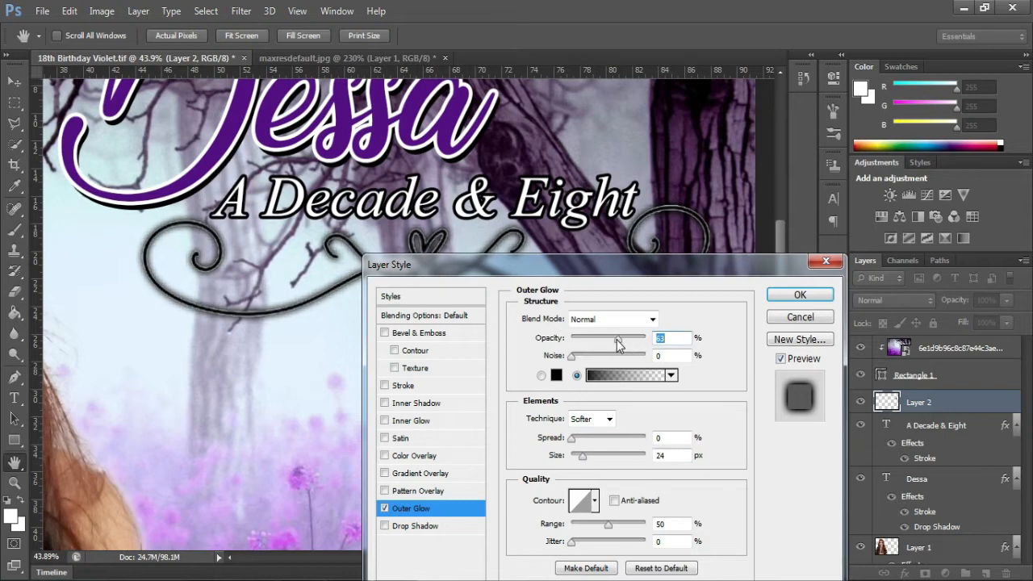
click(799, 296)
- Soften the swirl ornament's lines with the Blur tool, using a 180 px brush at 100% strength
click(14, 293)
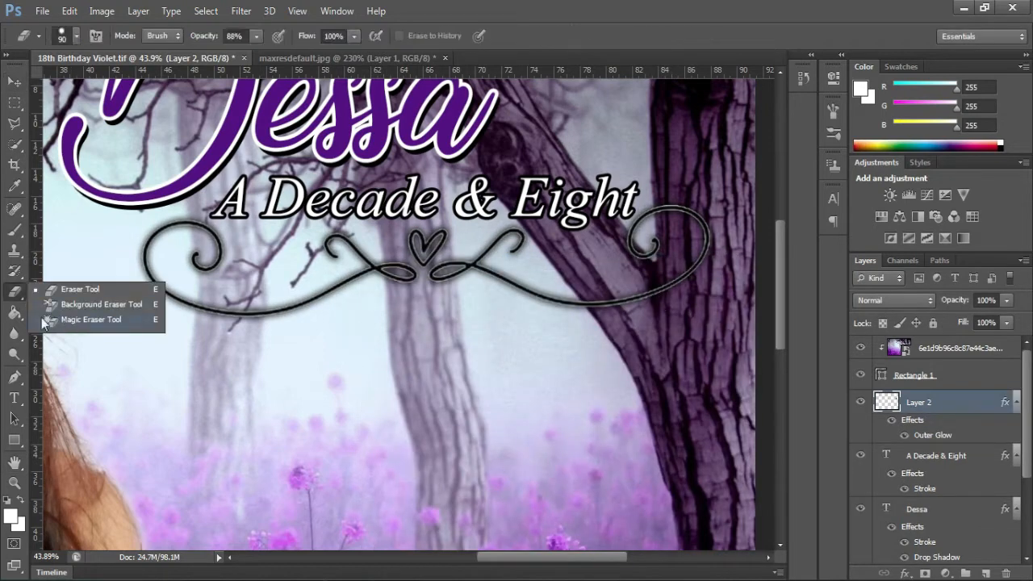
click(14, 333)
right_click(220, 251)
drag(324, 292, 341, 292)
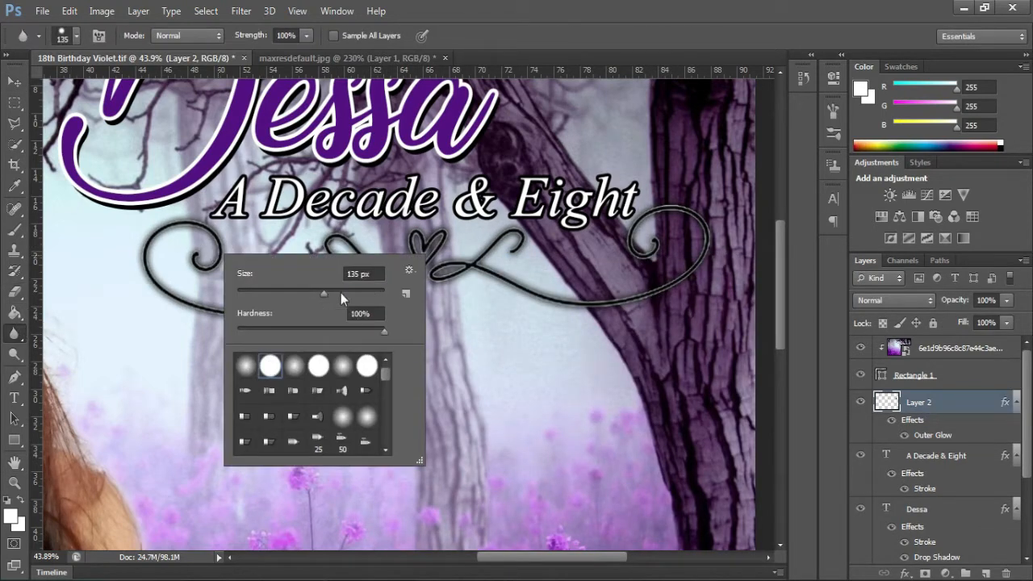
key(Return)
mouse_move(418, 280)
mouse_down()
mouse_move(439, 225)
mouse_move(529, 226)
mouse_move(557, 293)
mouse_move(714, 251)
mouse_move(612, 239)
mouse_move(650, 242)
mouse_move(568, 313)
mouse_up()
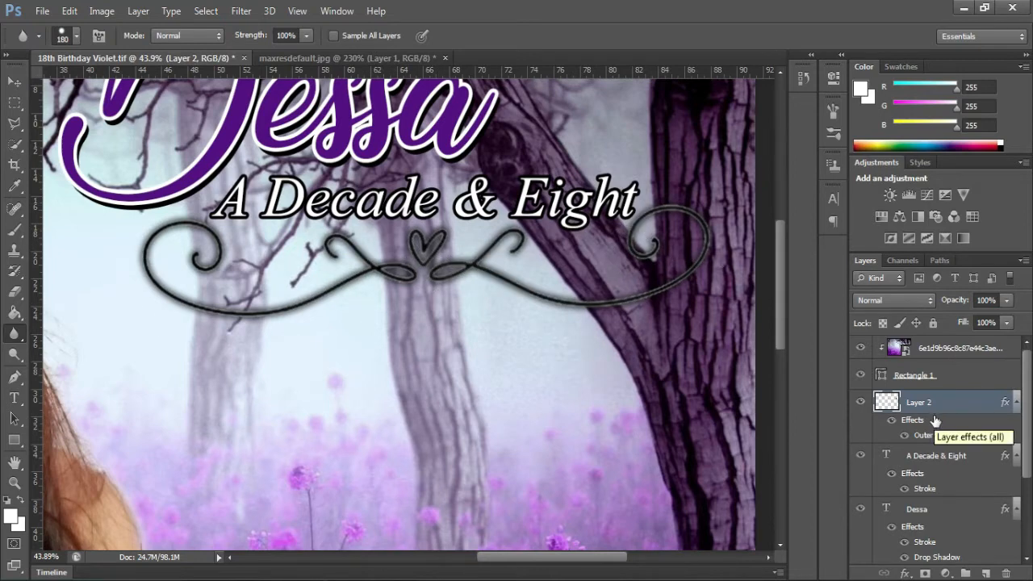
- Nudge the swirl ornament slightly down and to the left beneath "A Decade & Eight"
key(v)
key(Down)
key(Down)
key(Down)
key(Down)
key(Down)
key(Down)
key(Down)
key(Left)
key(Left)
key(Left)
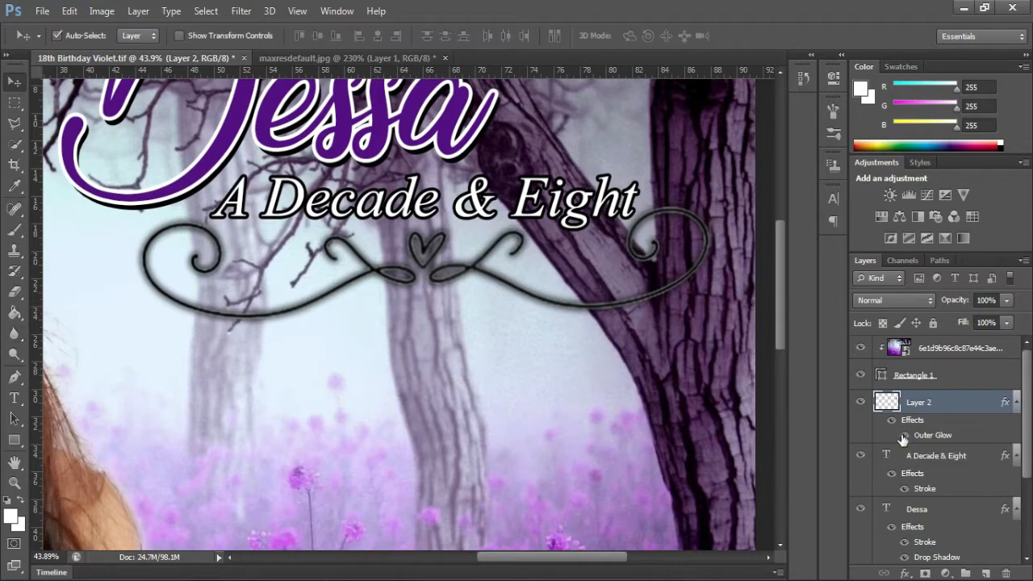
- Start a white 50 pt Times New Roman italic text reading "I've" below the ornament, beside the portrait
key(ctrl+0)
scroll(477, 410, up, 1)
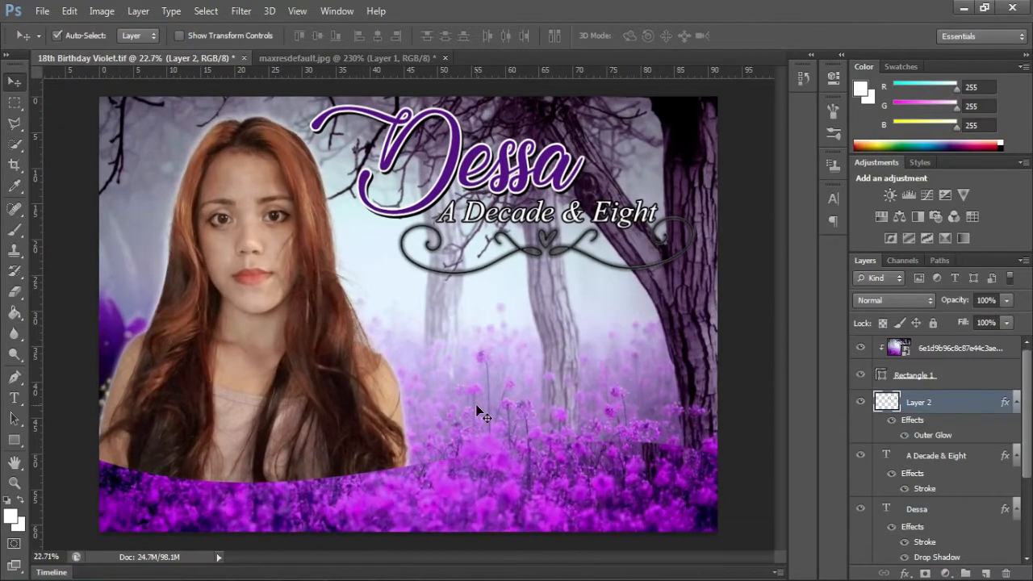
key(t)
click(398, 316)
click(297, 36)
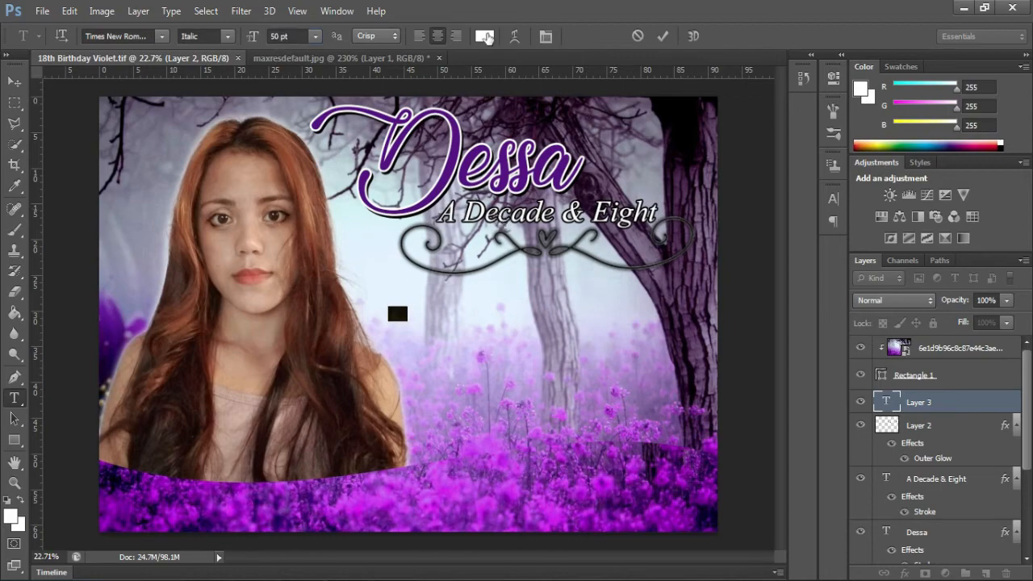
click(484, 37)
click(1022, 120)
- Add a 5 px black outside stroke to the "I've" text layer
right_click(964, 399)
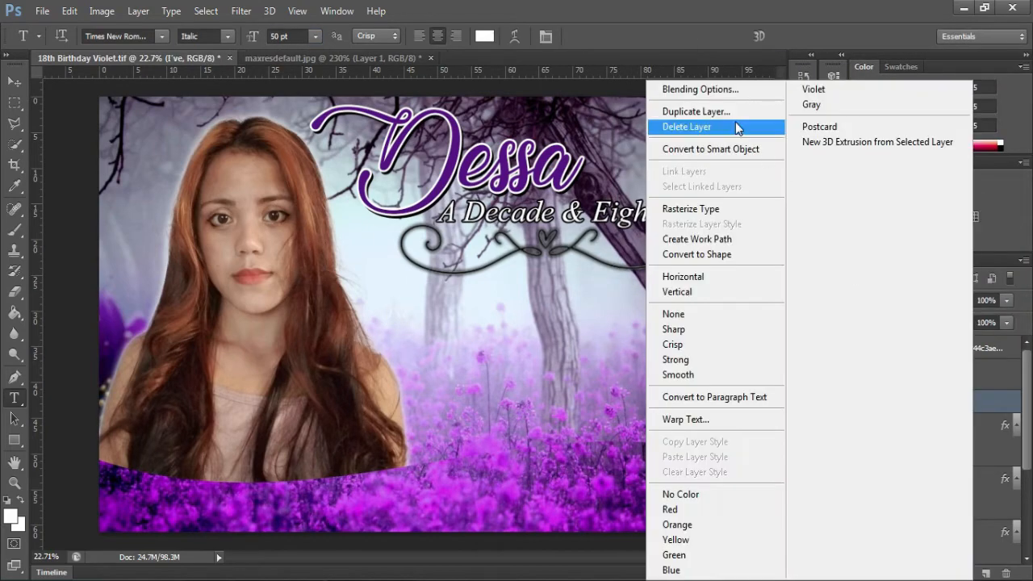
click(694, 95)
click(403, 385)
drag(589, 264, 590, 414)
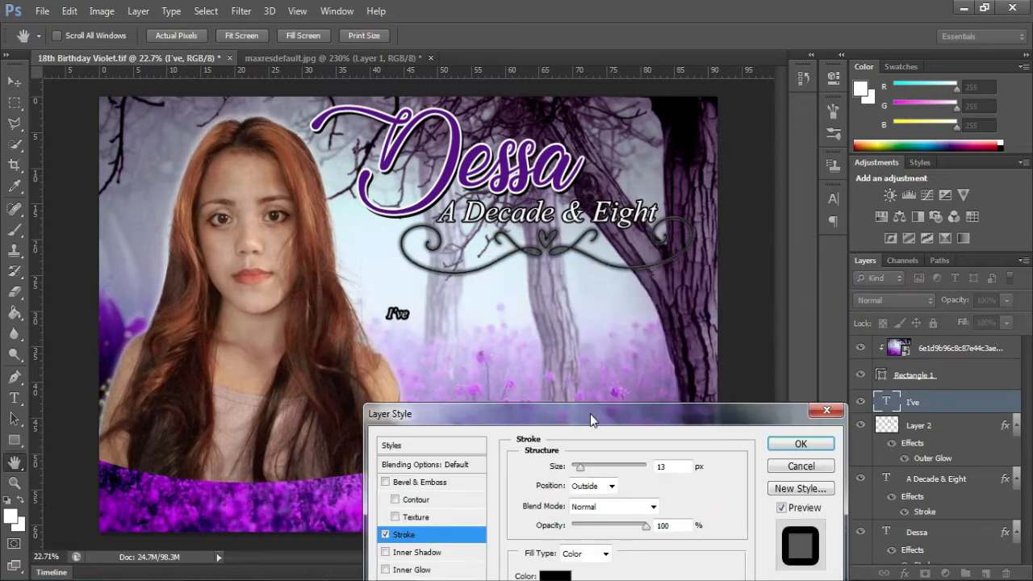
drag(678, 467, 640, 472)
text(5)
click(803, 447)
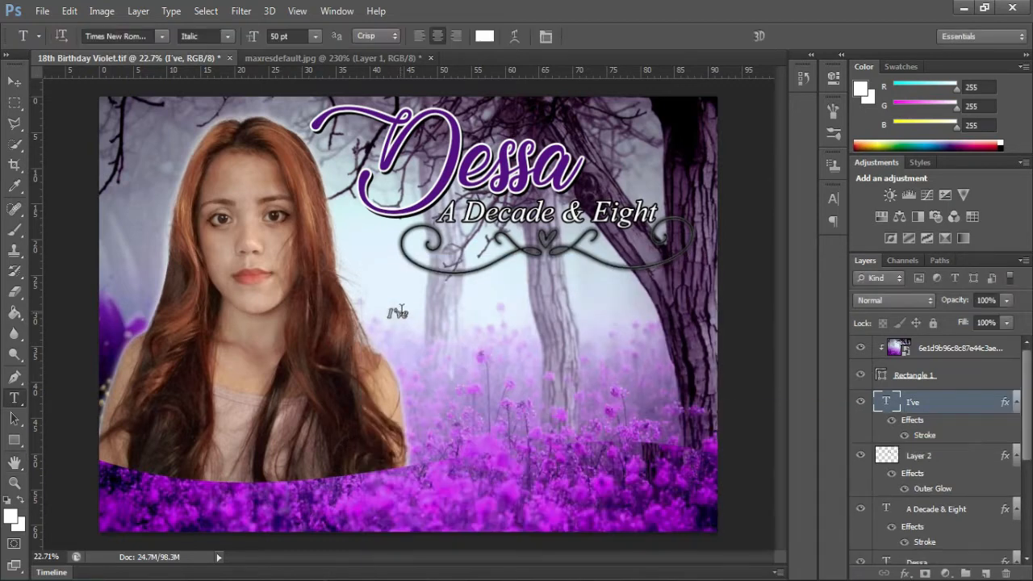
- Continue the "I've" text with "learned that people will forget what you said,people will forget"
click(410, 315)
click(401, 313)
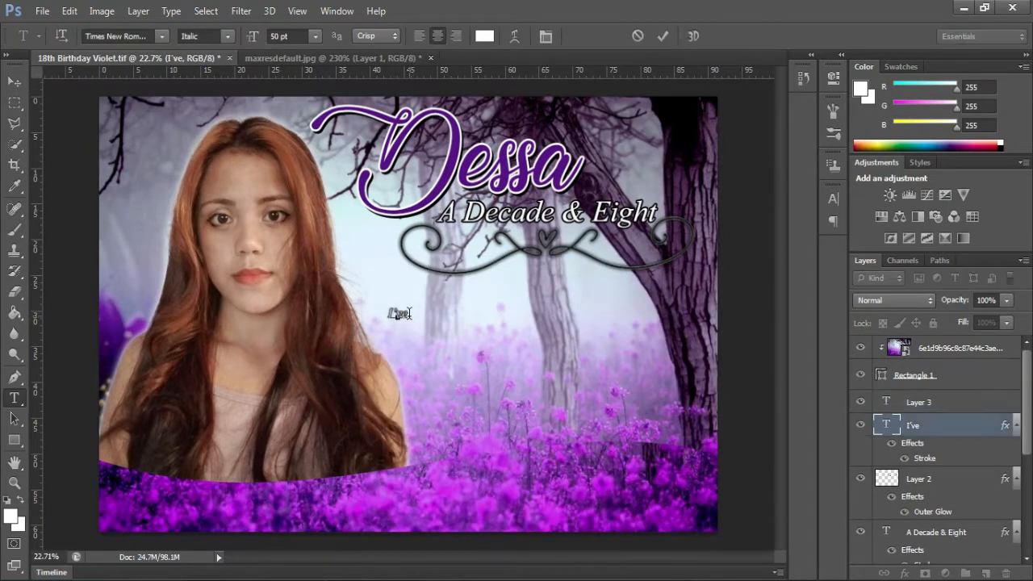
text(learned that people will forget)
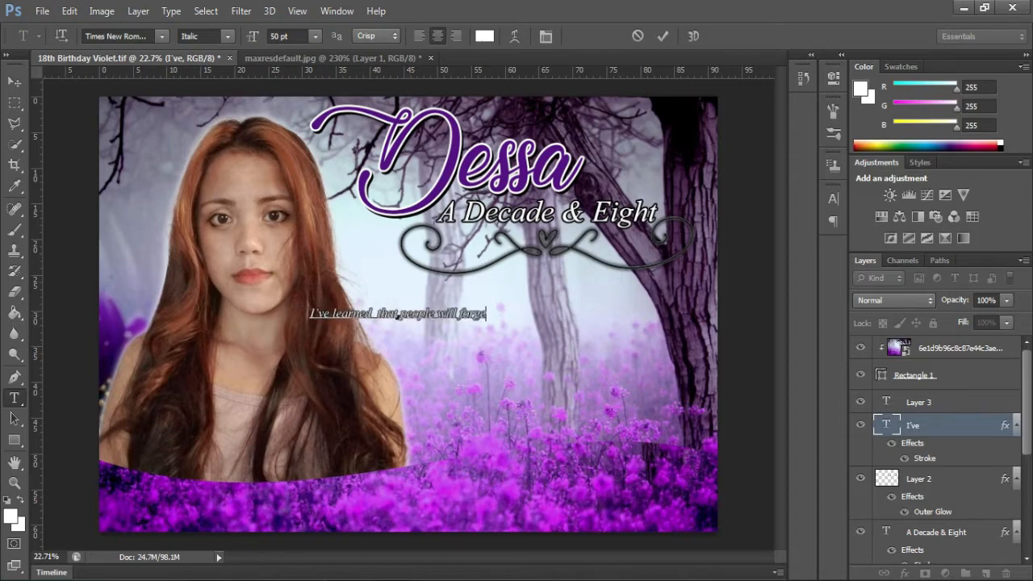
text( w)
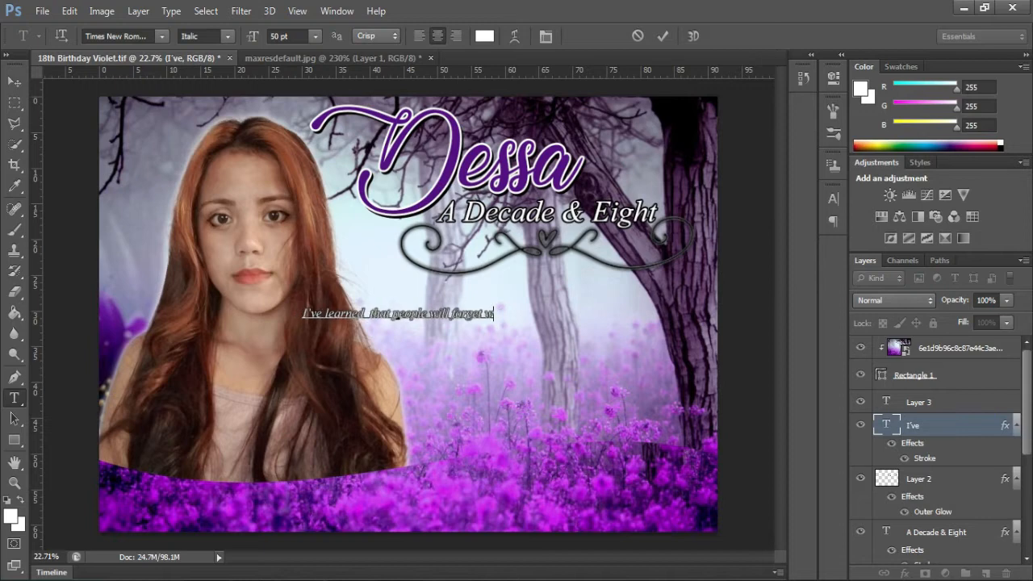
text(hat you sa)
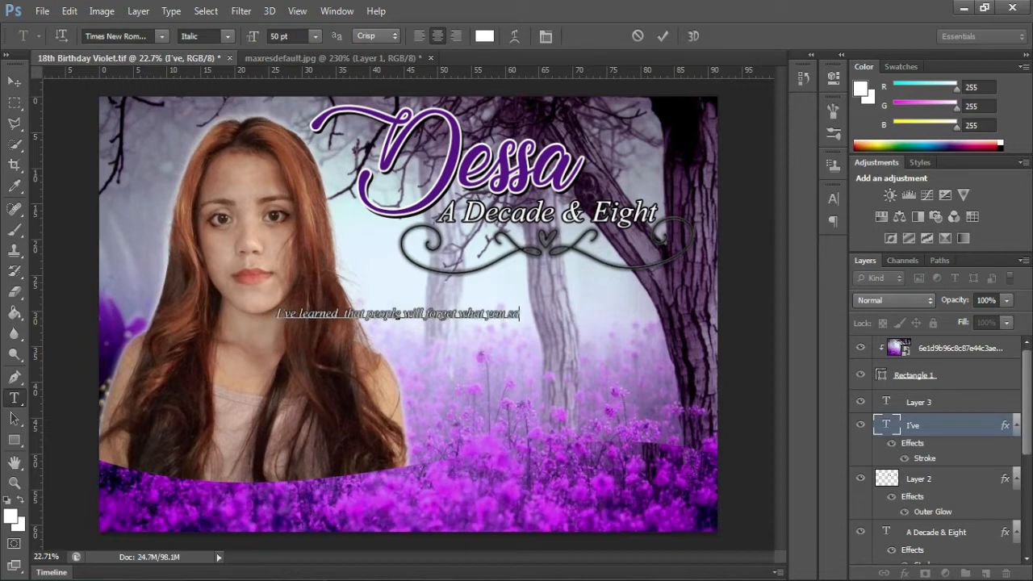
text(id,)
text( people wi)
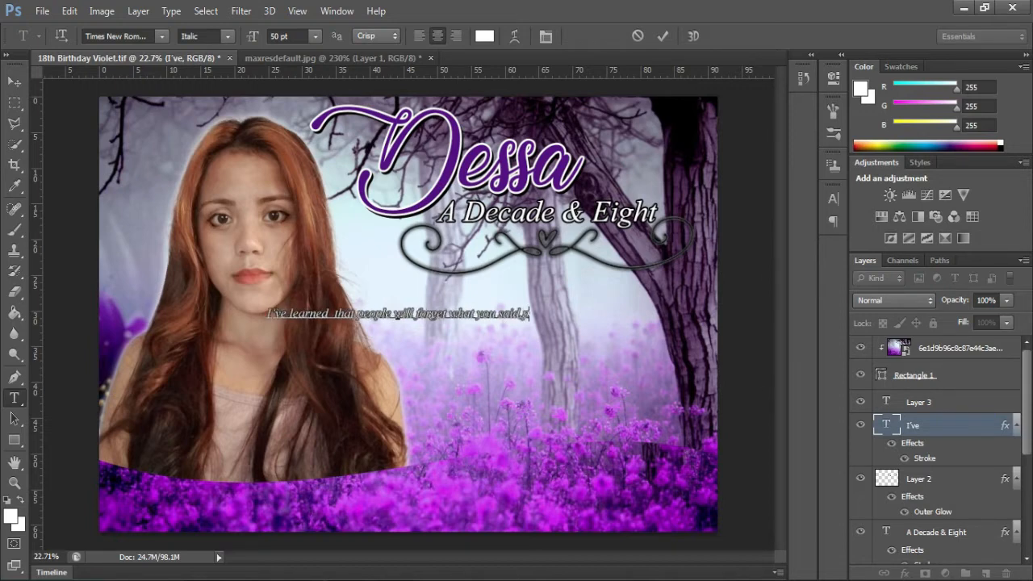
text(ll forget)
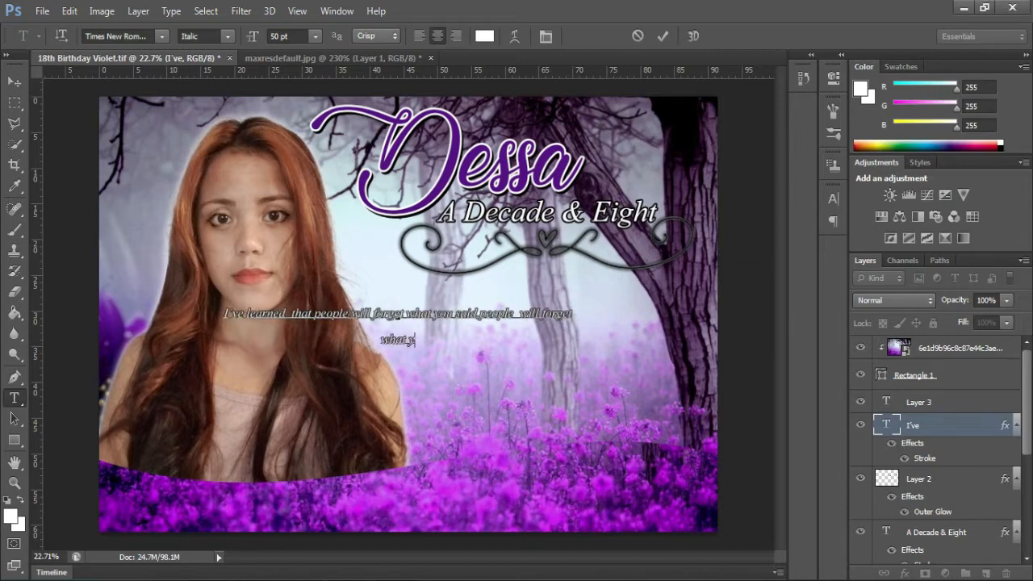
- Add a second line reading "what you did, but people will never forget how you made them feel."
text( what you did, but people will never)
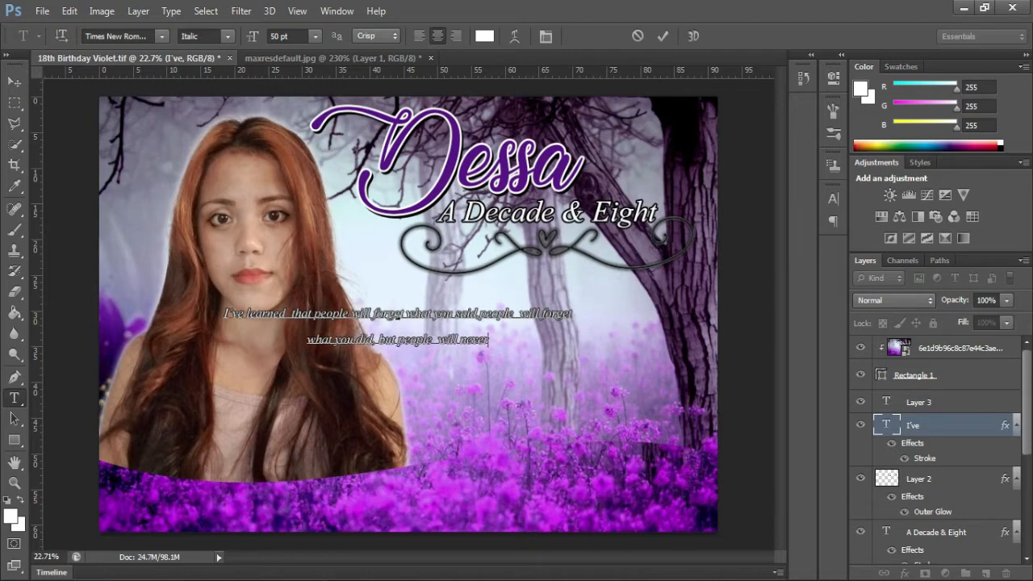
text( forget how)
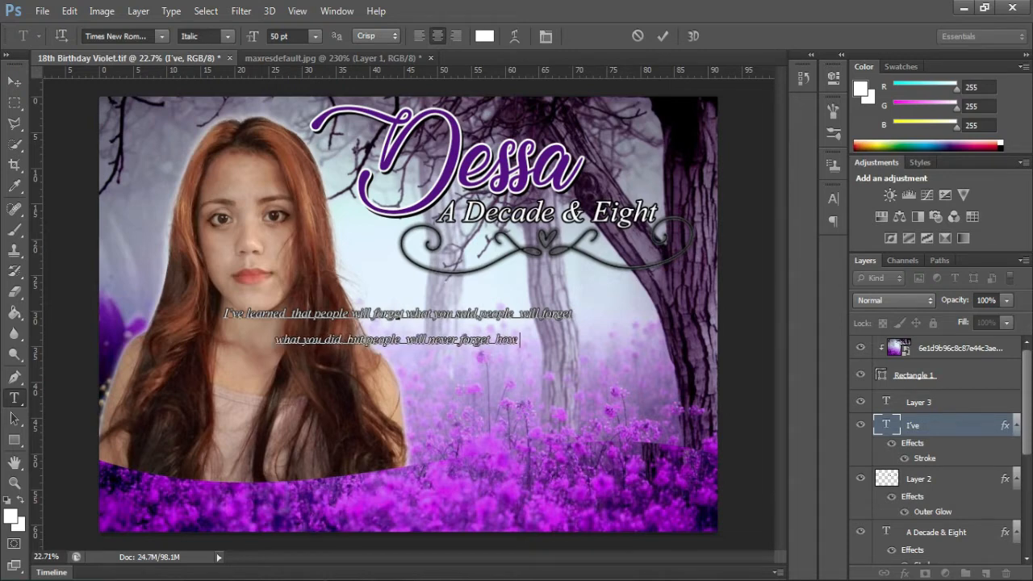
text( you made them feel)
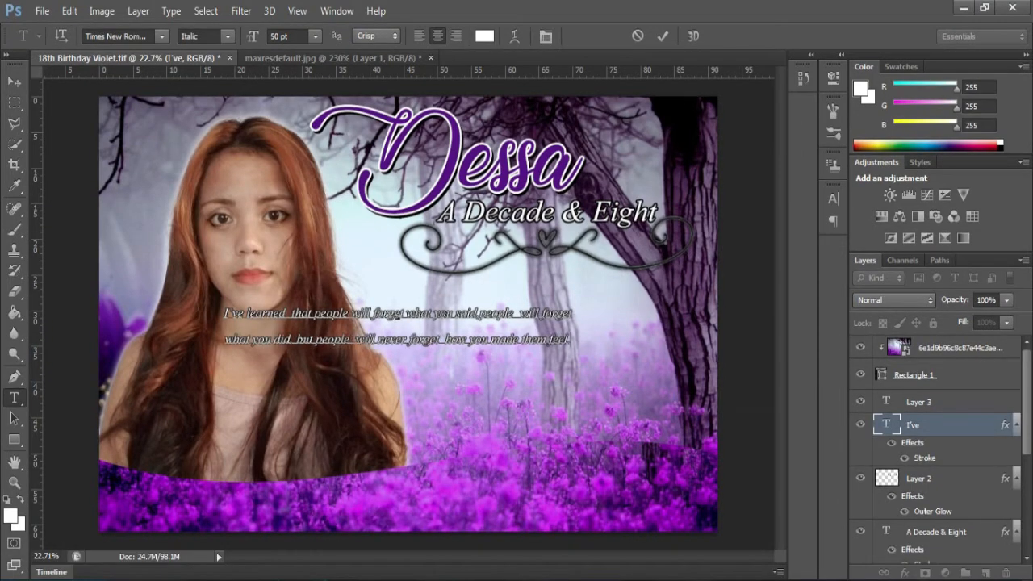
- Reduce the leading of the whole two-line quote to about 64 pt
key(ctrl+a)
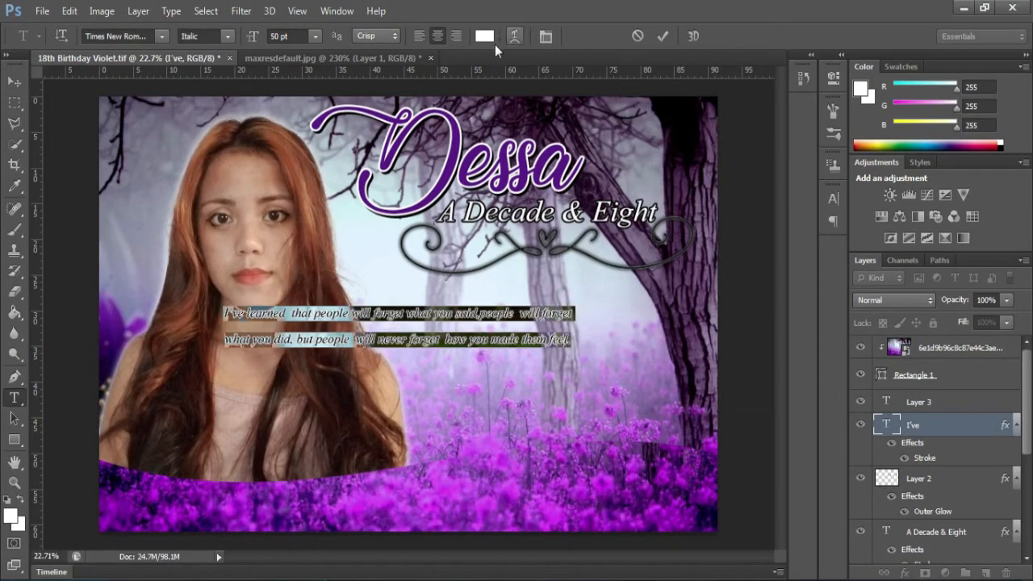
click(336, 10)
click(347, 161)
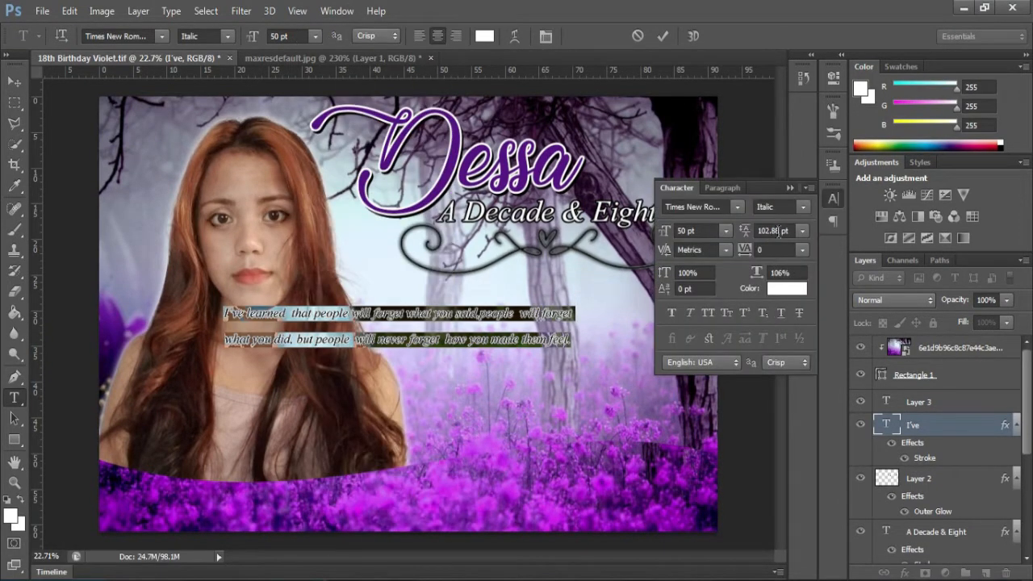
drag(789, 229, 683, 242)
key(Down)
key(Down)
key(Down)
key(Down)
key(Down)
key(Down)
key(Down)
key(Down)
key(Down)
key(Down)
key(Down)
key(Down)
key(Down)
key(Down)
key(Down)
key(Down)
key(Down)
key(Down)
key(Down)
key(Down)
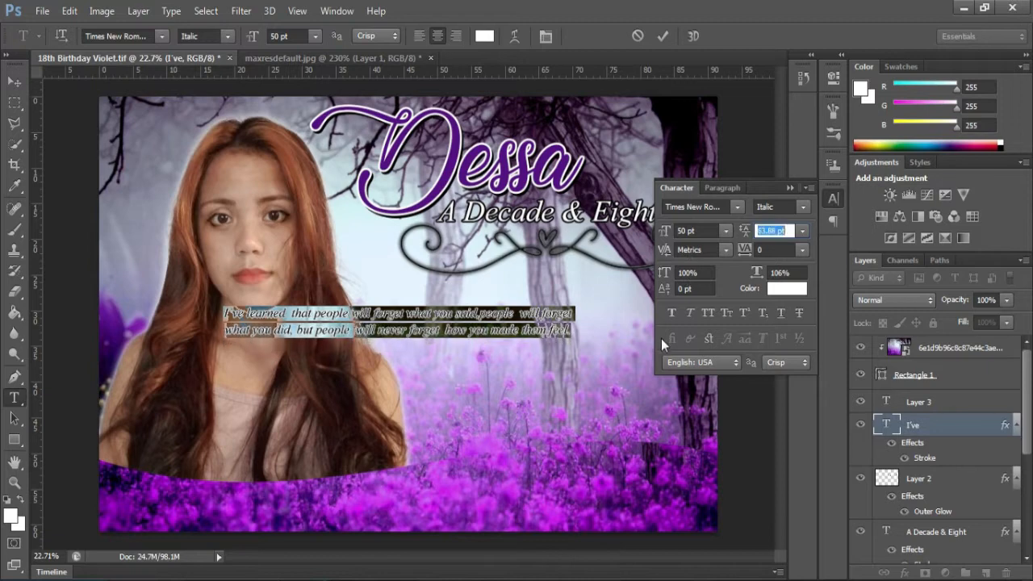
click(791, 187)
- Move the two-line quote beneath the swirl ornament and scale it to about 96%
drag(621, 345, 703, 318)
click(663, 37)
key(ctrl+t)
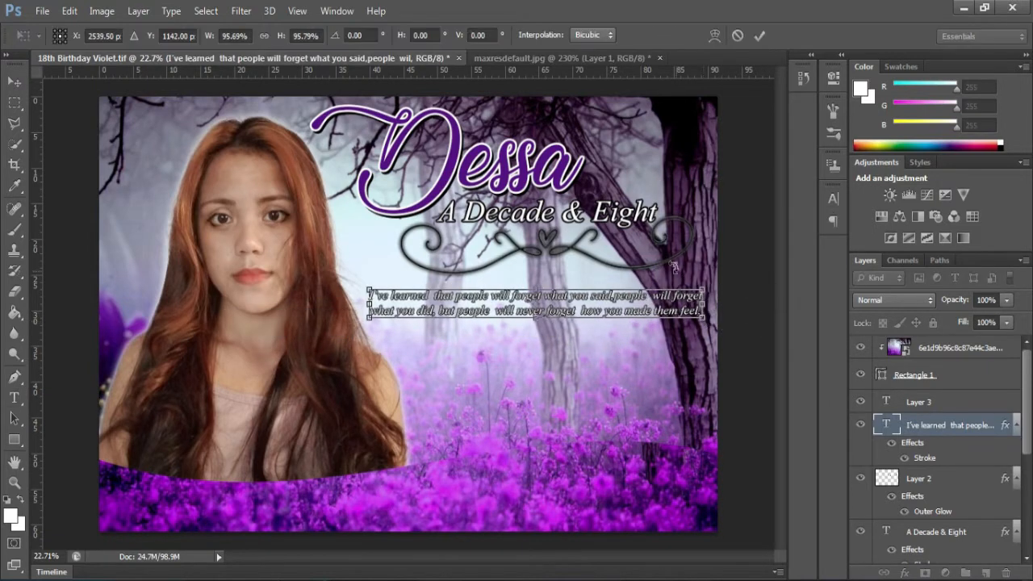
- Move the two-line quote up closer to the swirl ornament and slightly to the right
scroll(672, 263, up, 2)
key(Up)
key(Up)
key(Up)
key(Up)
key(Up)
key(Up)
key(Up)
key(Up)
key(Up)
key(Up)
key(Up)
key(Up)
key(Up)
key(Up)
key(Up)
key(Down)
key(Down)
key(Down)
key(Right)
key(Right)
key(Right)
key(Right)
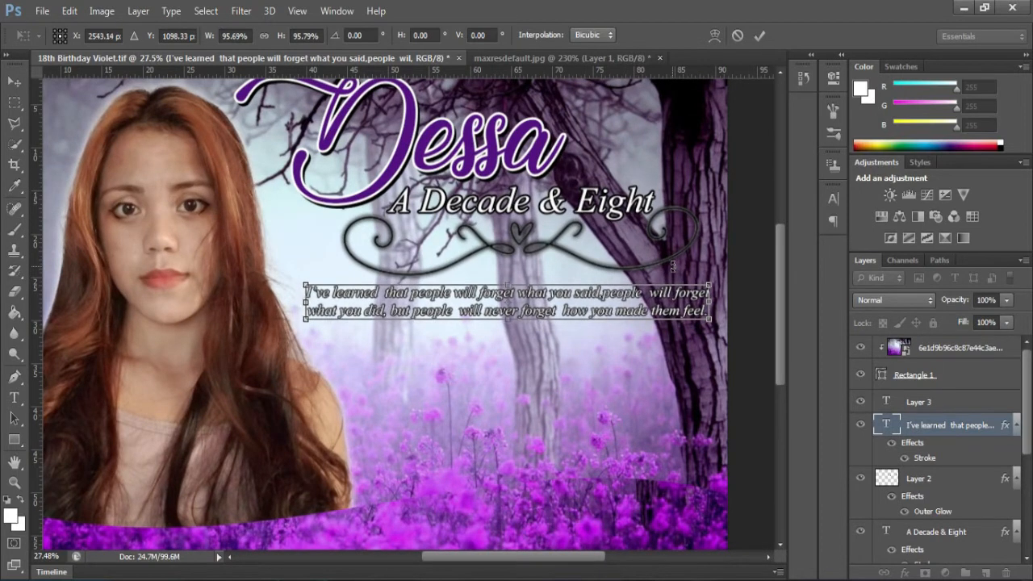
key(Return)
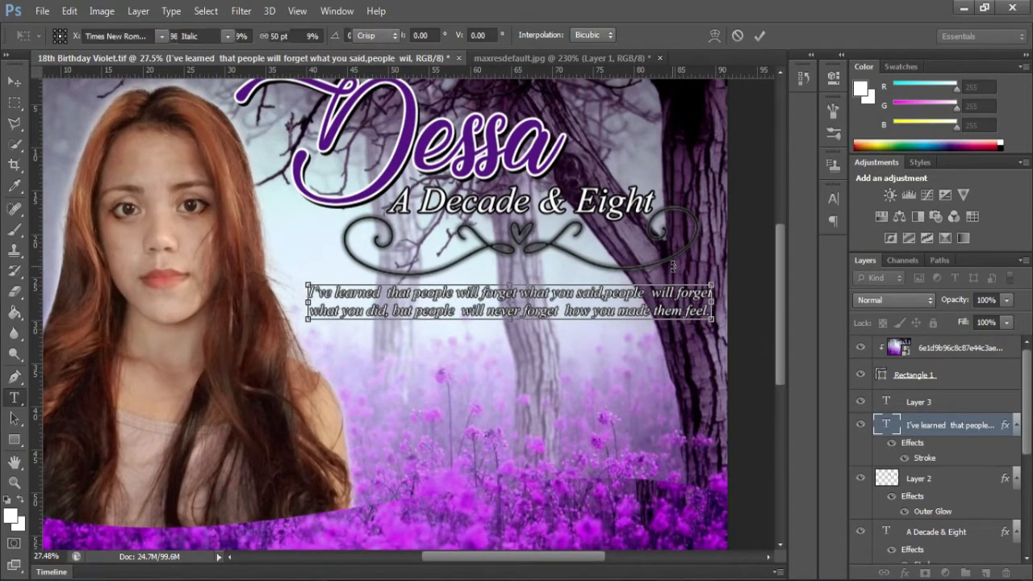
- Insert a space after the comma in the quote's first line so it reads "said, people"
mouse_move(394, 580)
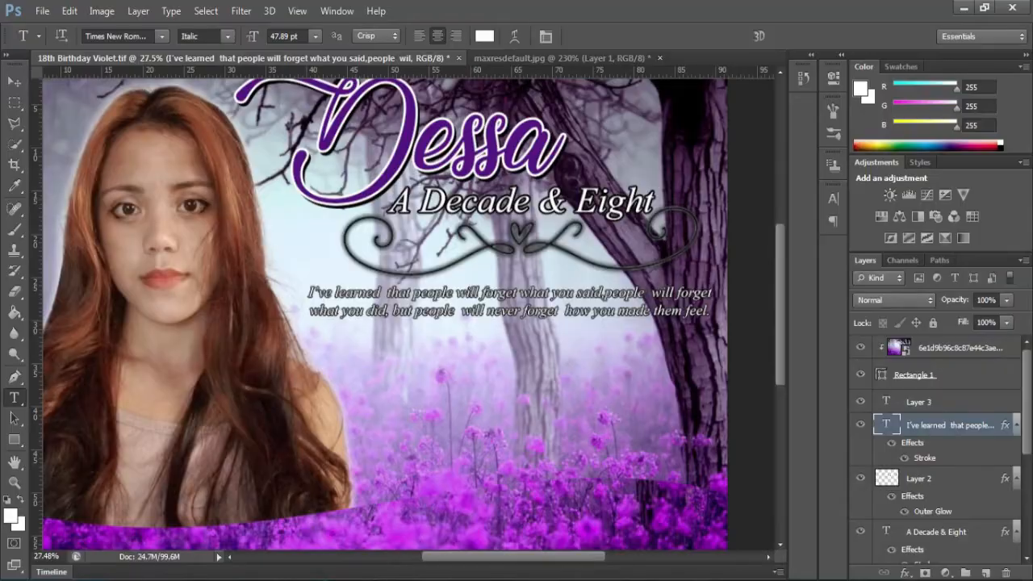
click(395, 580)
key(alt+Tab)
key(alt+Tab)
key(alt+Tab)
key(alt+Tab)
key(alt+Tab)
scroll(619, 320, up, 7)
click(598, 270)
key(ctrl+Return)
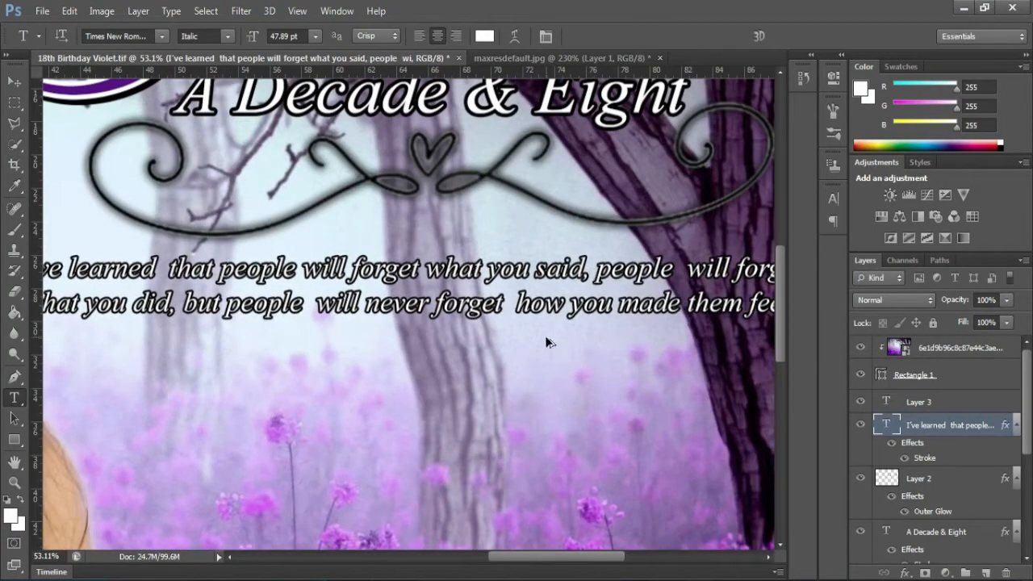
- Apply Hue/Saturation to the portrait layer with hue +4 and saturation -7
scroll(546, 342, down, 8)
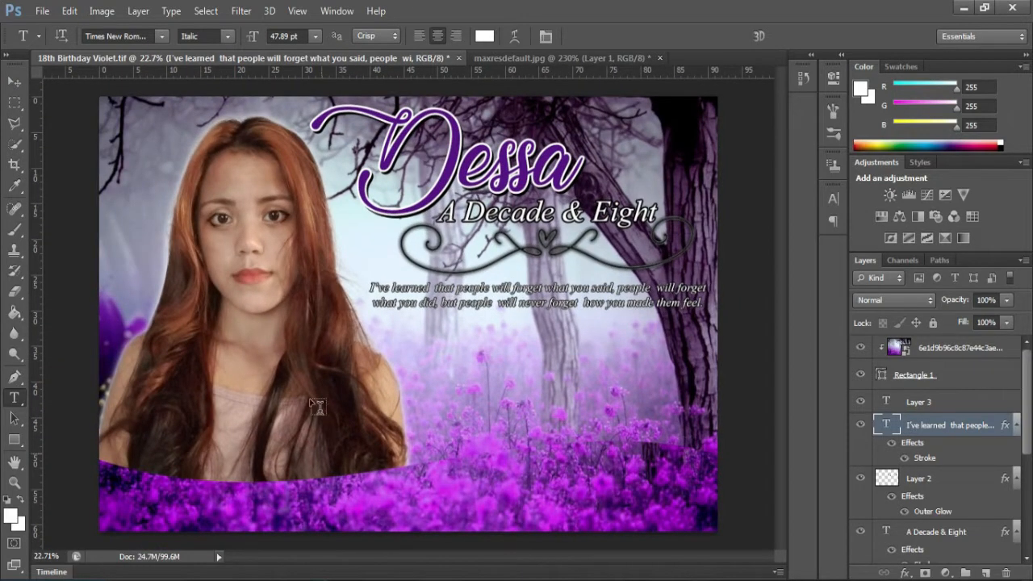
key(v)
right_click(247, 240)
click(270, 252)
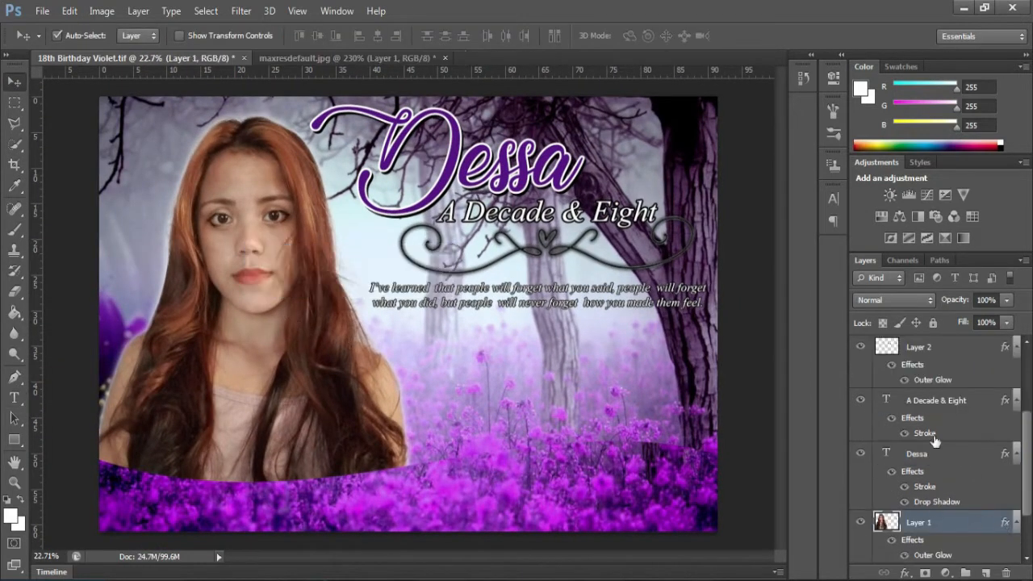
double_click(946, 522)
click(821, 417)
click(101, 11)
mouse_move(171, 58)
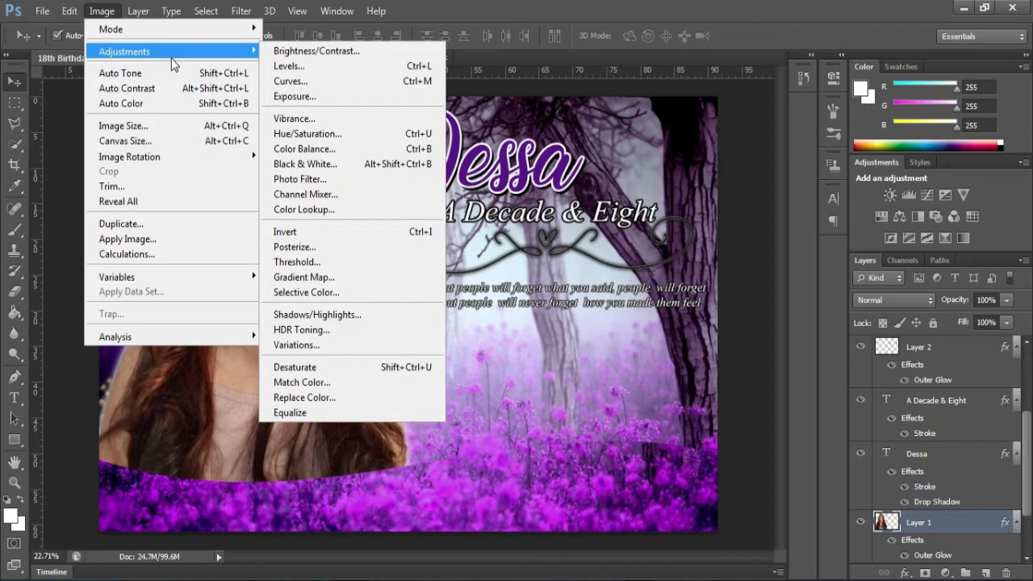
click(389, 134)
drag(795, 289, 788, 289)
drag(791, 191, 683, 161)
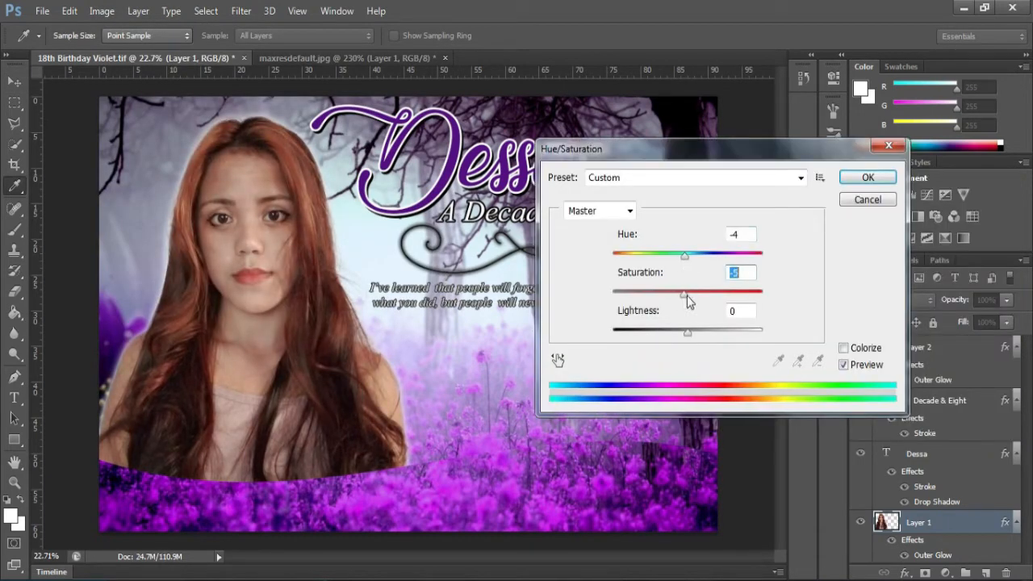
drag(686, 296, 683, 295)
drag(686, 255, 692, 264)
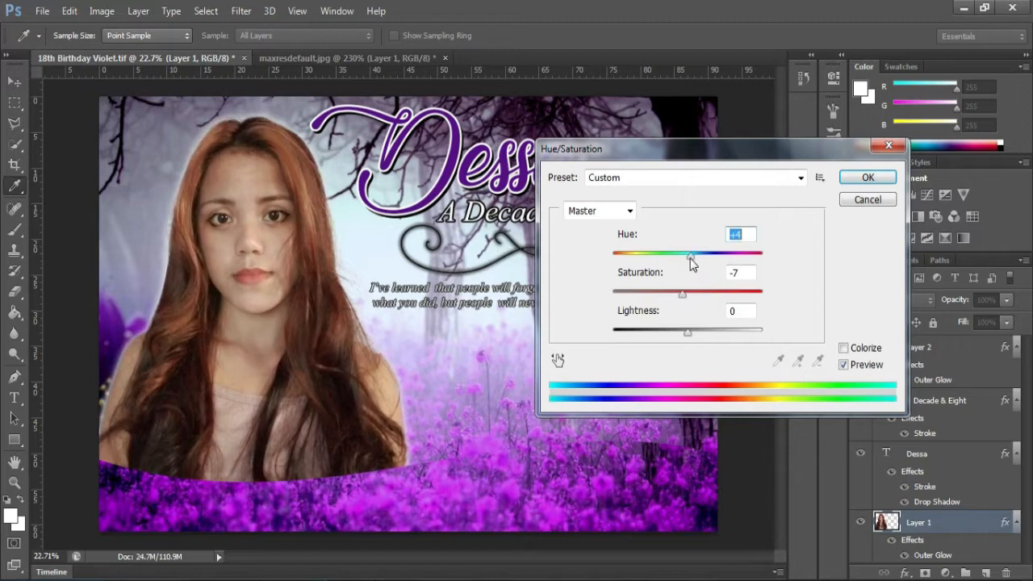
click(868, 177)
- Apply Brightness/Contrast to the portrait layer with brightness 33 and contrast 15
click(102, 10)
mouse_move(132, 51)
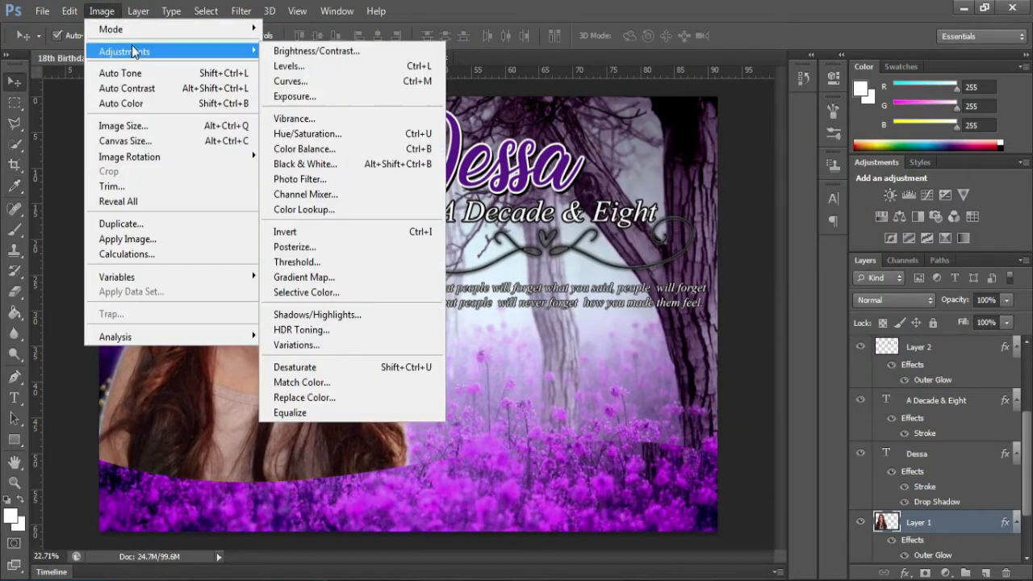
click(315, 51)
drag(846, 306, 861, 306)
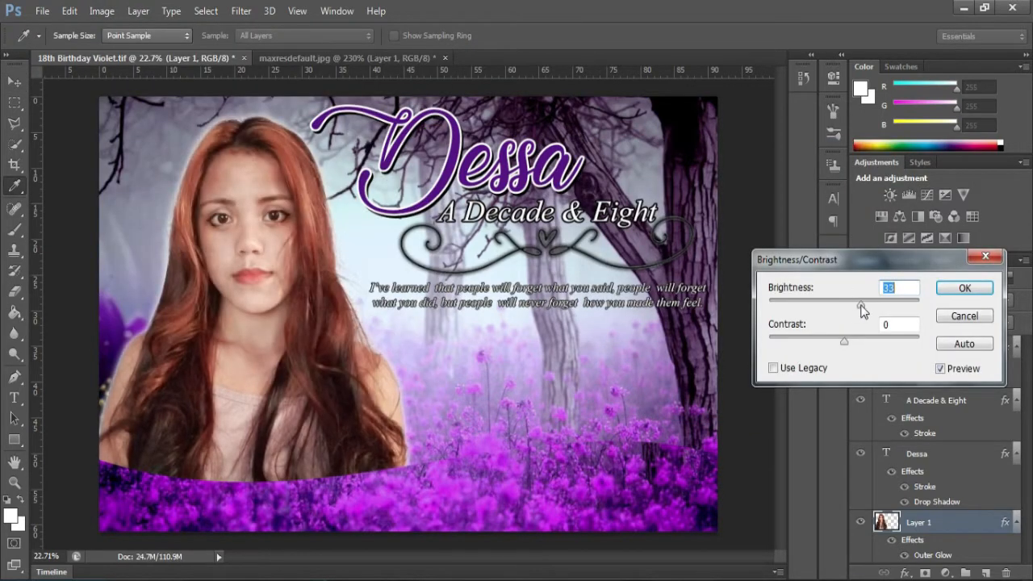
drag(845, 345, 828, 347)
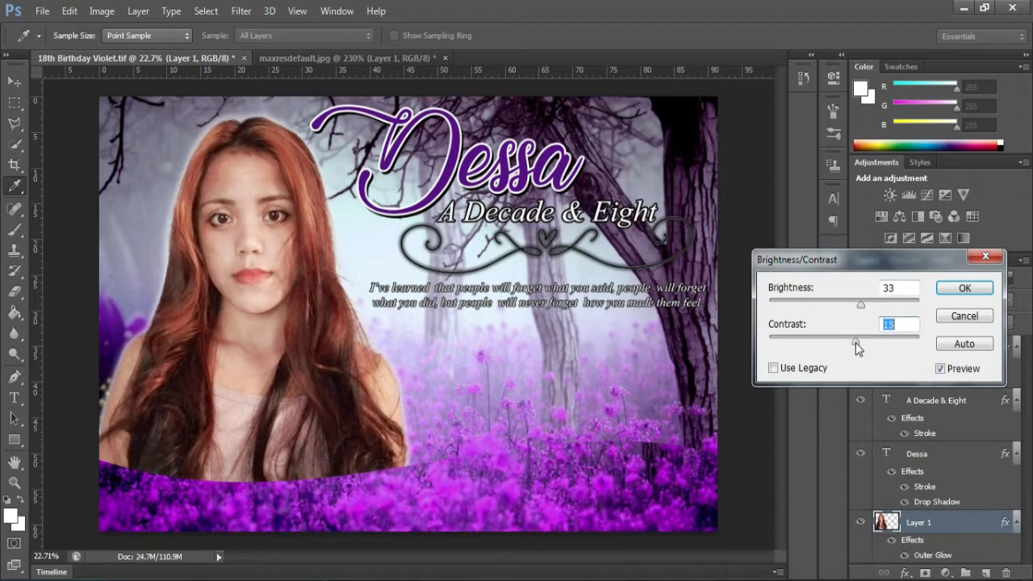
key(Return)
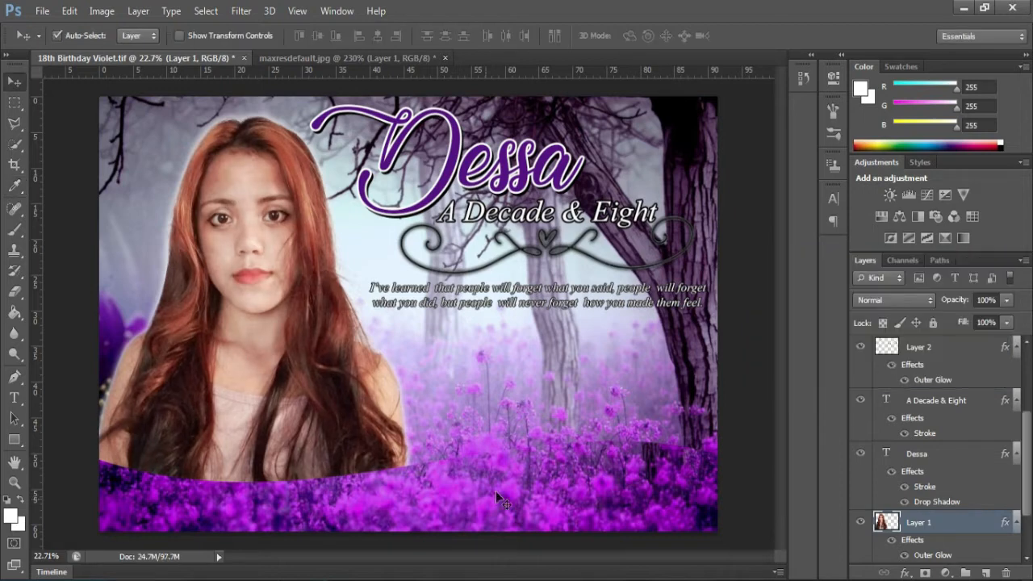
- Draw a white hexagon custom shape above the flower background layer, over the lower flowers beside the portrait
click(272, 492)
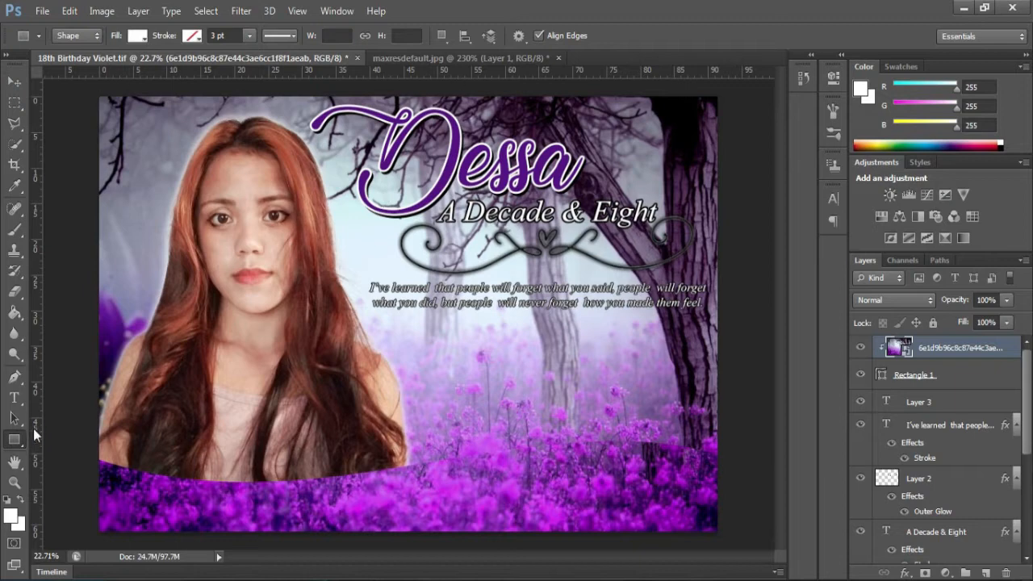
right_click(20, 443)
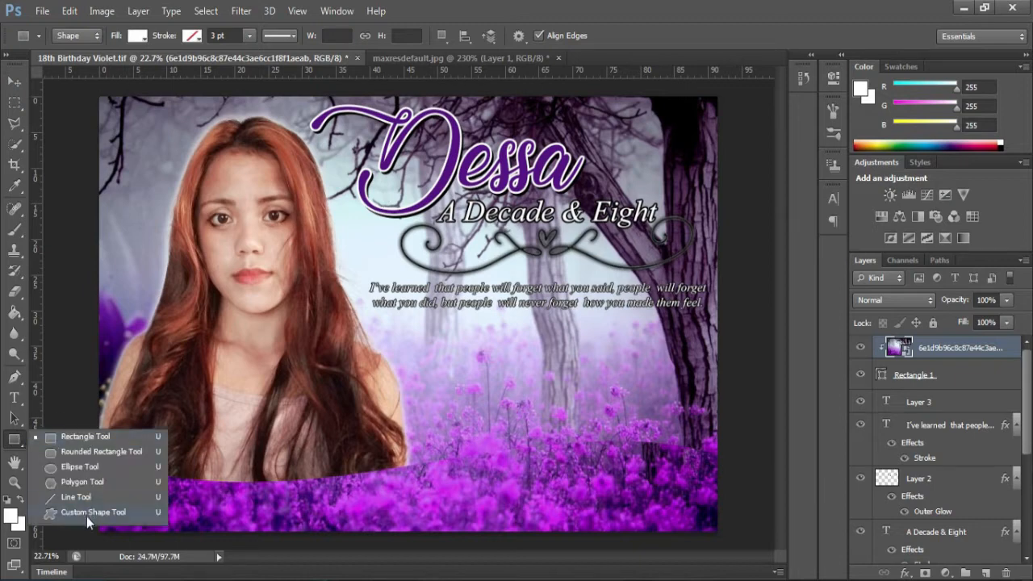
click(87, 517)
click(585, 38)
scroll(590, 74, down, 10)
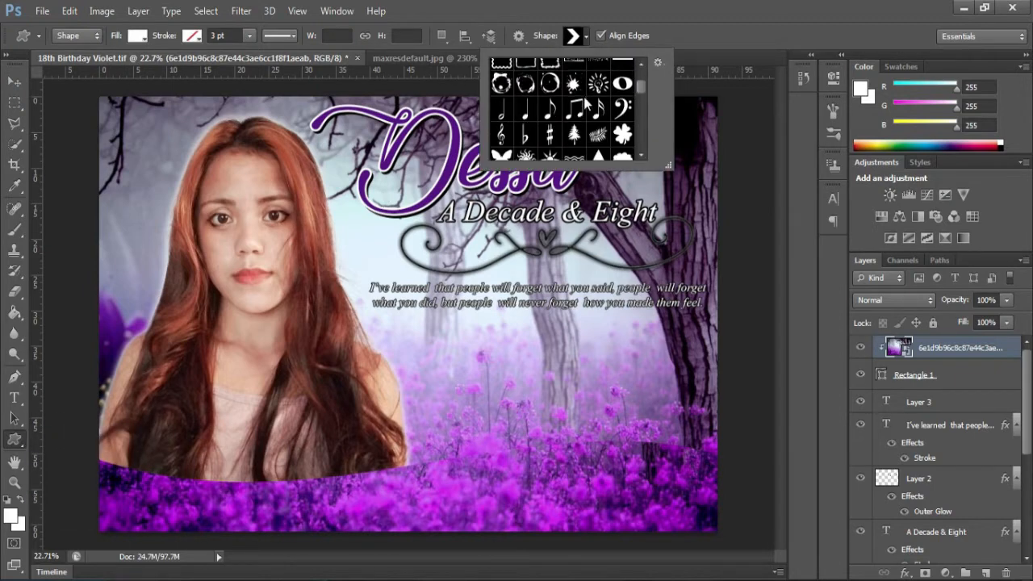
scroll(586, 103, down, 6)
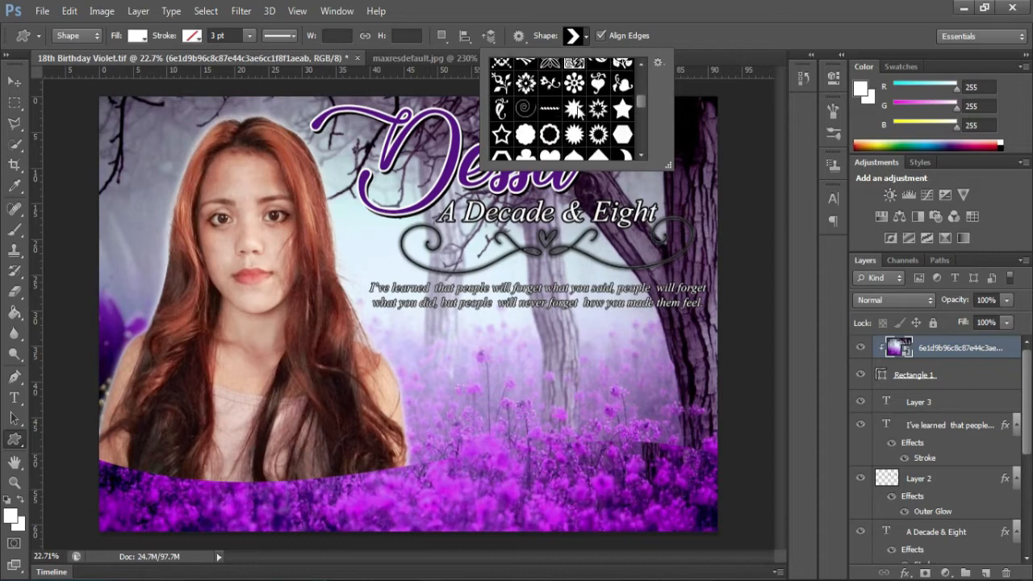
click(623, 110)
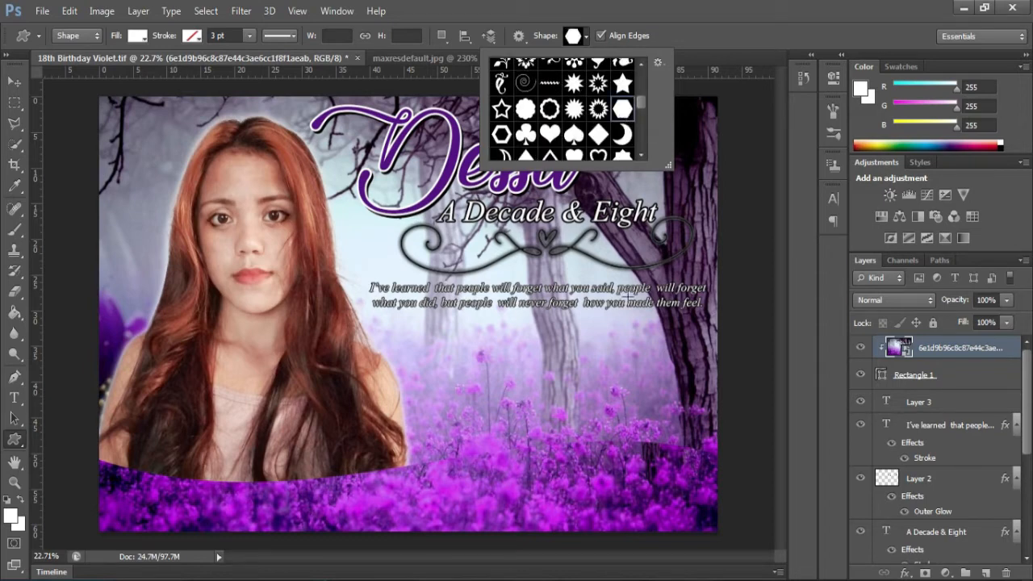
mouse_move(433, 392)
mouse_down()
mouse_move(555, 496)
mouse_move(648, 476)
mouse_move(673, 487)
mouse_move(630, 483)
mouse_move(565, 427)
mouse_move(573, 416)
mouse_up()
- Duplicate the hexagon, scale the copy to about 79% and place it directly above the original near the canvas's right edge
key(v)
key(ctrl+t)
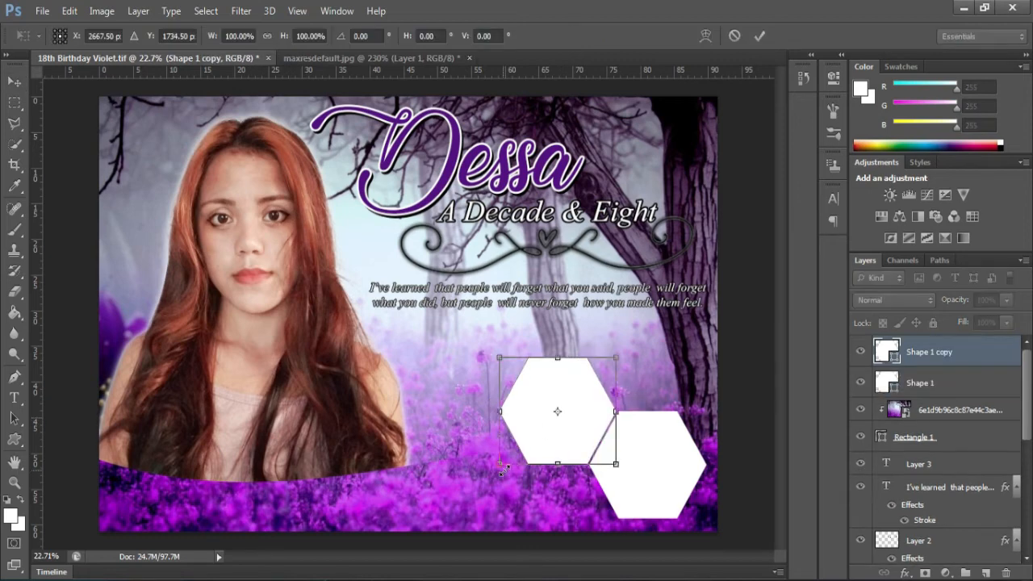
drag(500, 466, 524, 444)
drag(587, 416, 659, 383)
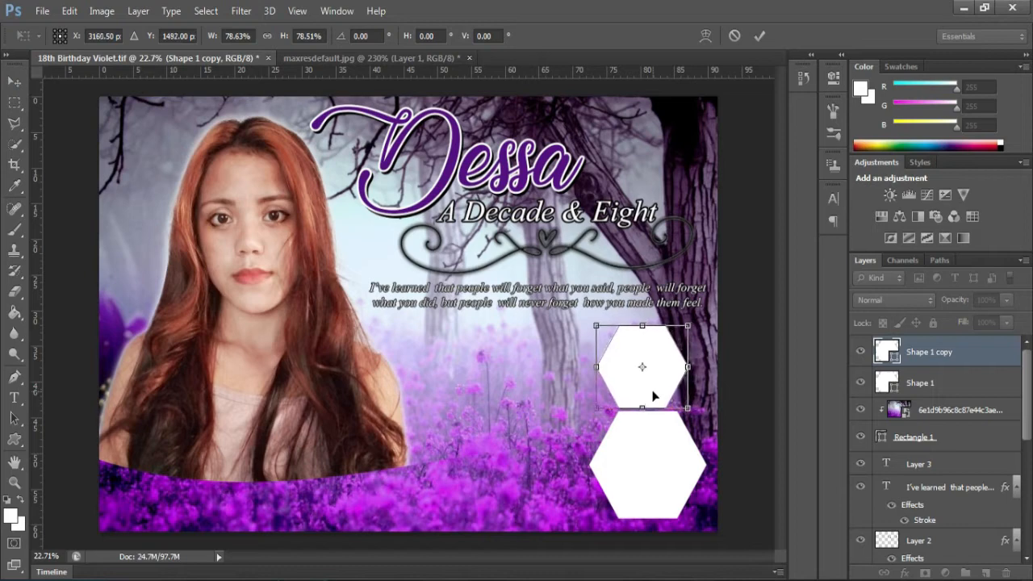
key(Return)
- Duplicate the small hexagon, enlarge the copy and fit it into the notch to the left of the two stacked hexagons
drag(610, 387, 519, 431)
key(ctrl+t)
drag(598, 369, 610, 357)
mouse_move(609, 452)
mouse_down()
mouse_move(617, 413)
mouse_move(620, 464)
mouse_up()
key(Return)
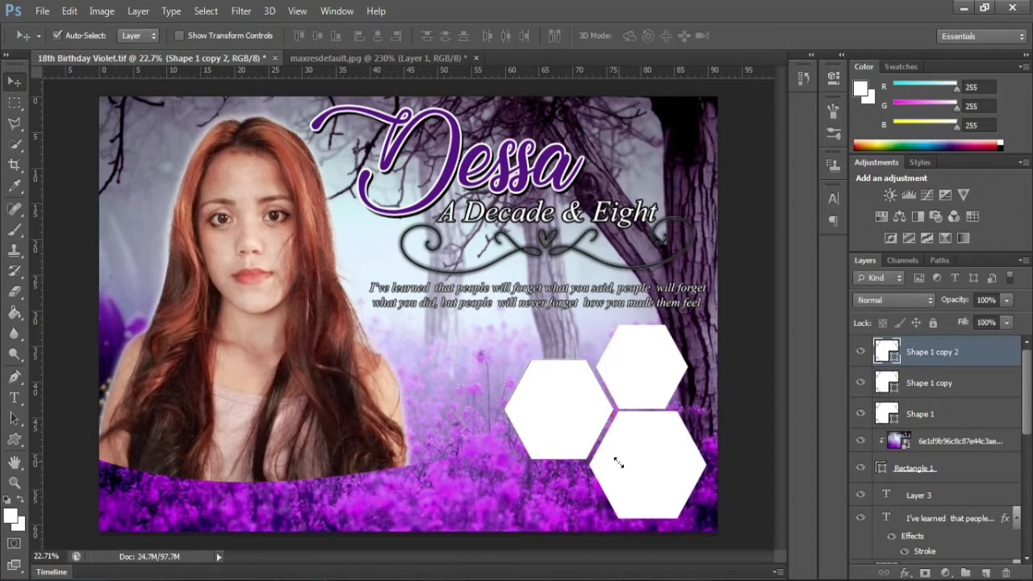
- Duplicate the middle hexagon and align the copy against its lower-left side with an even narrow gap
drag(563, 417, 473, 474)
key(Right)
key(Right)
key(Right)
key(Right)
key(Right)
key(Right)
key(Right)
key(Right)
key(Right)
key(Right)
key(Up)
key(Up)
key(Up)
key(Up)
key(Up)
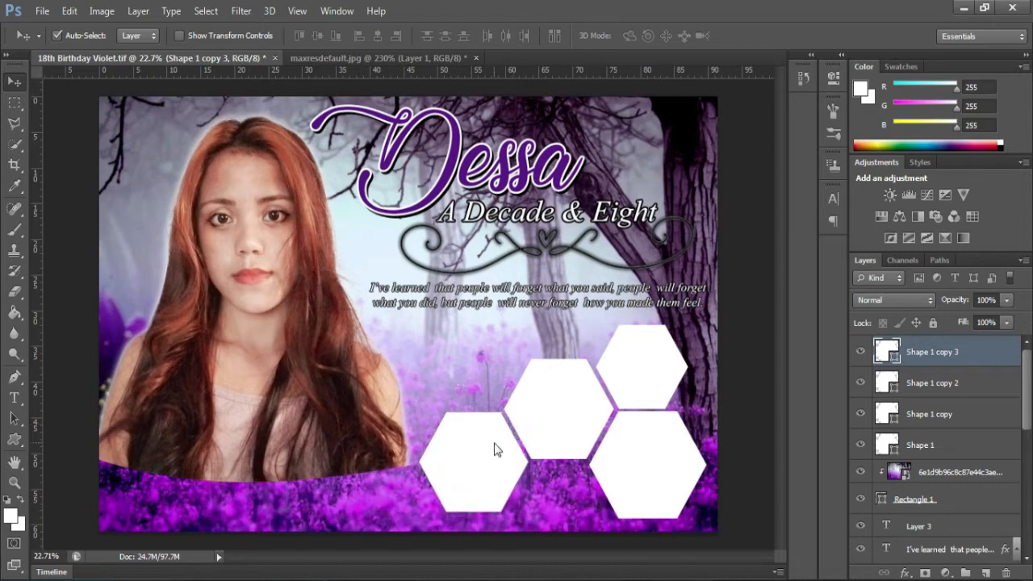
- Duplicate the lower-left hexagon, place the copy directly above it and scale it to about 96%
drag(483, 463, 471, 363)
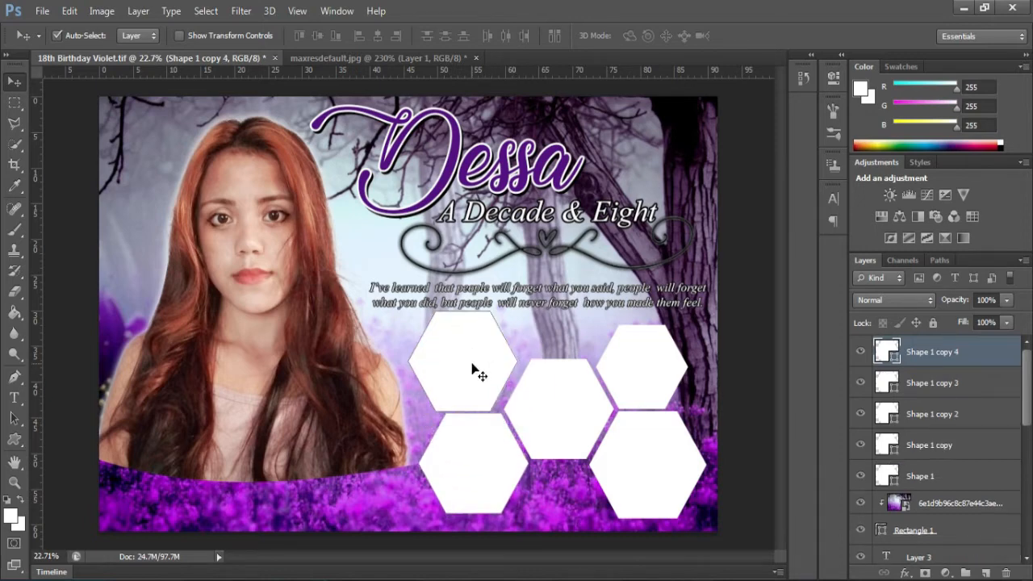
key(ctrl+t)
drag(516, 311, 497, 329)
drag(476, 367, 497, 364)
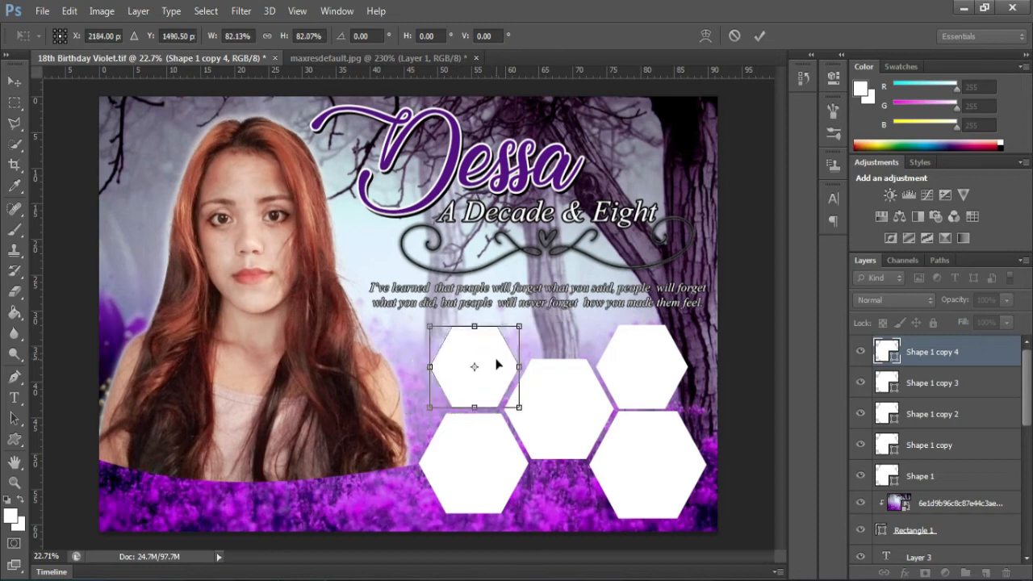
drag(521, 325, 522, 319)
drag(430, 321, 423, 320)
drag(522, 316, 524, 314)
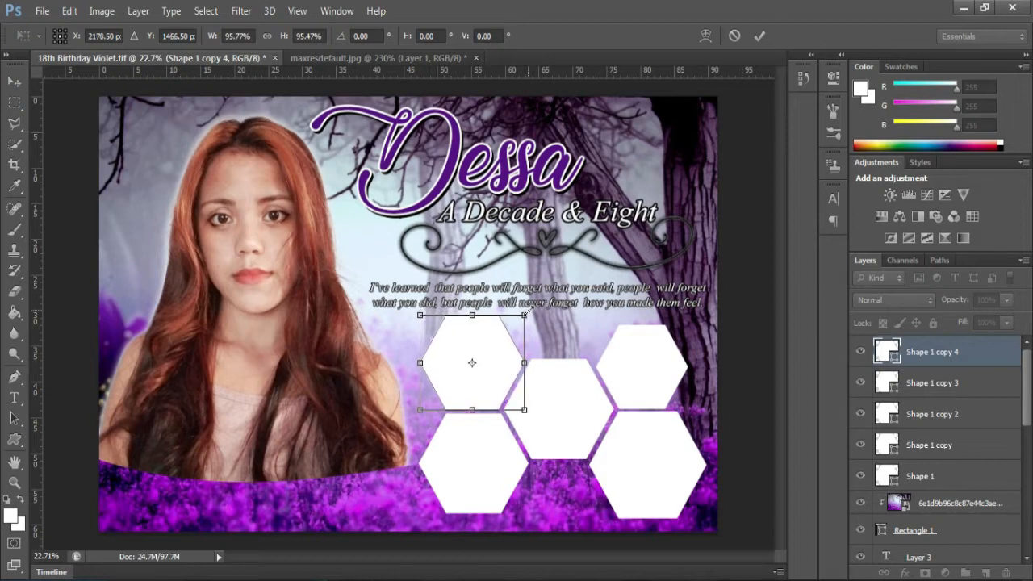
key(Return)
- Enlarge the upper-right hexagon to about 109% and shift it right to even out the gaps
right_click(644, 358)
click(649, 365)
key(ctrl+t)
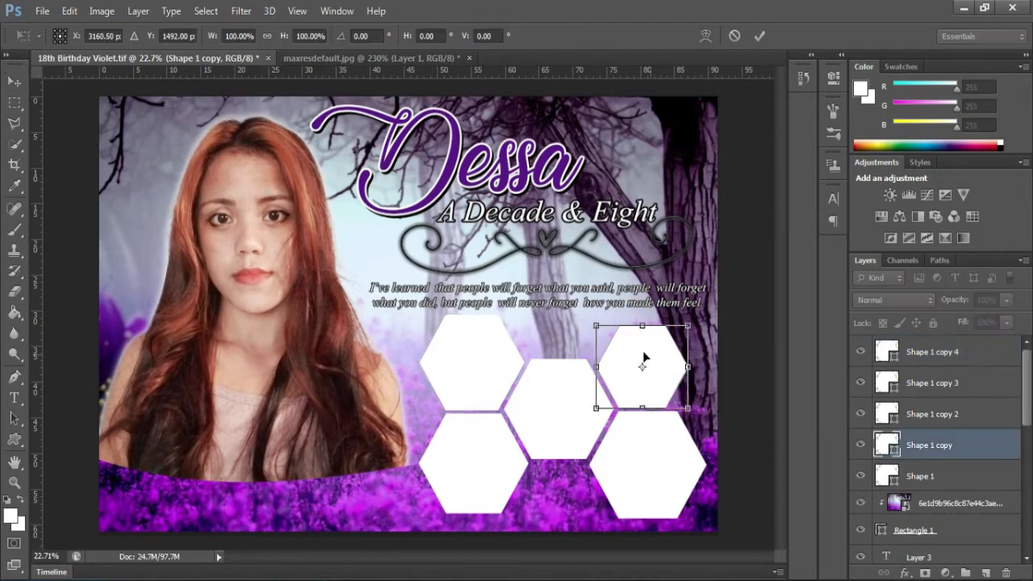
drag(594, 324, 592, 317)
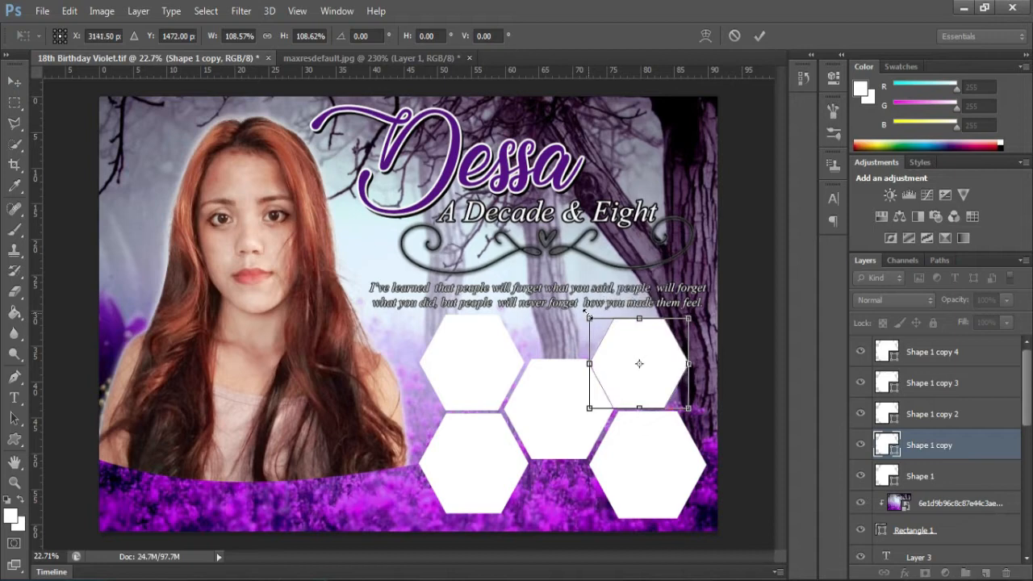
key(Right)
key(Right)
key(Right)
key(Right)
key(Right)
key(Right)
key(Right)
key(Right)
key(Right)
key(Return)
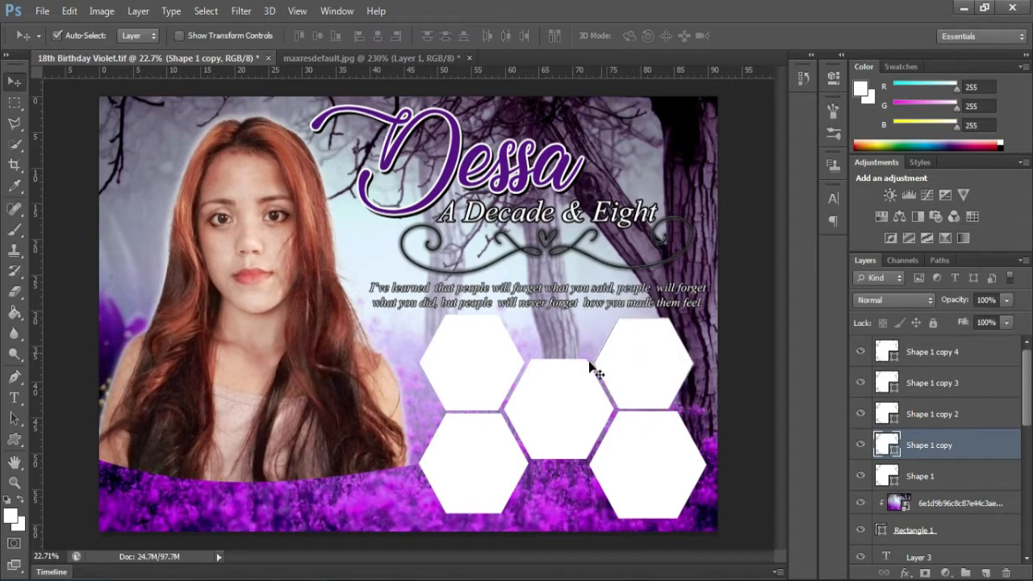
- Duplicate the lower-left hexagon, fit the copy beside the left pair over the portrait's edge and scale it to about 105%
right_click(473, 456)
click(505, 461)
drag(483, 472, 405, 422)
key(ctrl+j)
key(ctrl+t)
drag(436, 365, 446, 356)
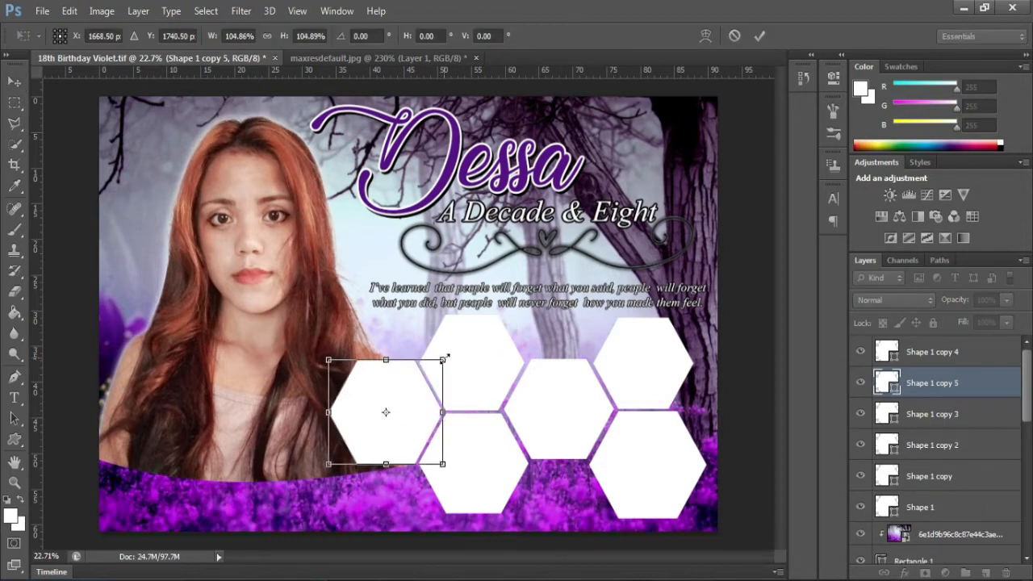
key(Return)
- Duplicate the lower-right hexagon slightly downward and move the copy's layer beneath the original
click(936, 513)
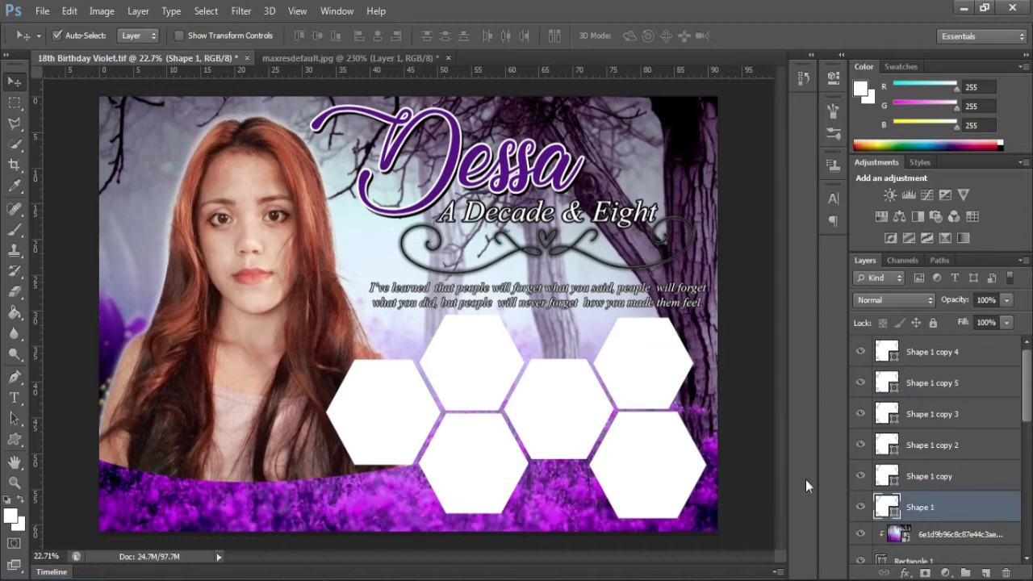
key(ctrl+t)
key(Escape)
right_click(657, 461)
click(676, 468)
drag(676, 468, 676, 490)
drag(926, 510, 919, 550)
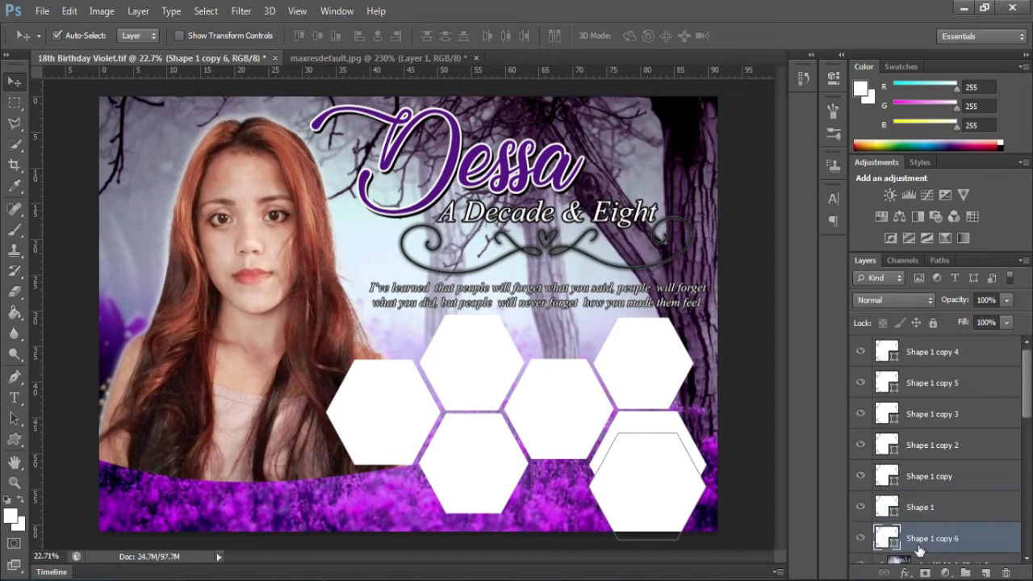
- Fill the offset copy of the lower-right hexagon with black (000000)
click(860, 539)
click(861, 540)
double_click(891, 542)
click(817, 309)
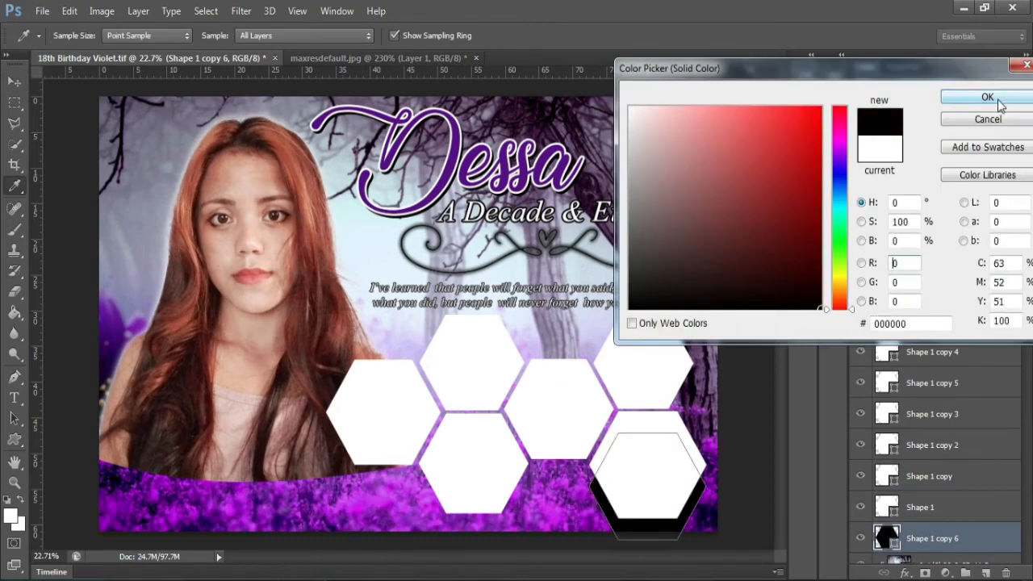
click(998, 101)
- Remove the offset hexagon copy's fill and give it a black stroke of about 12.86 pt
click(14, 437)
click(137, 35)
click(128, 66)
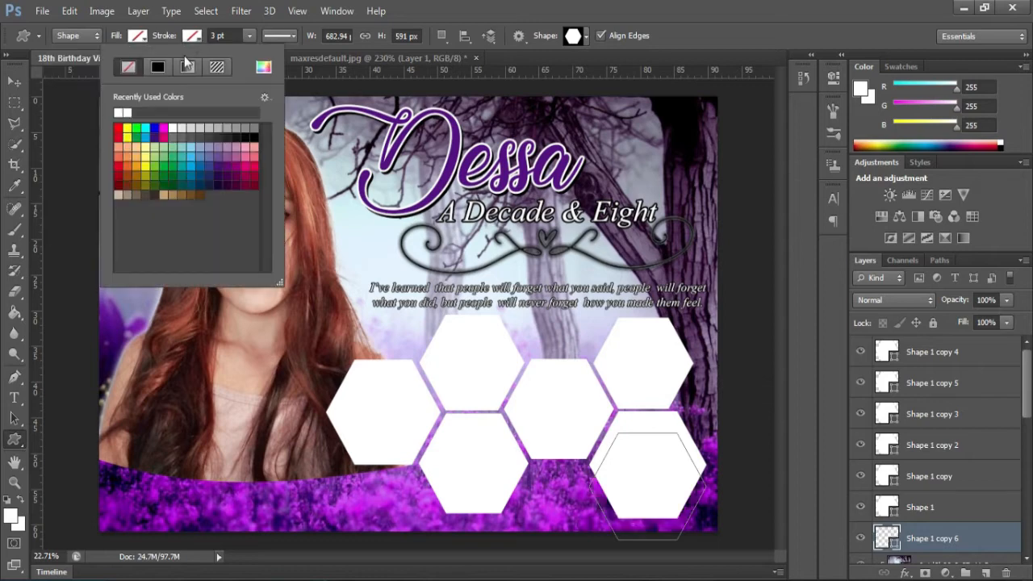
click(255, 129)
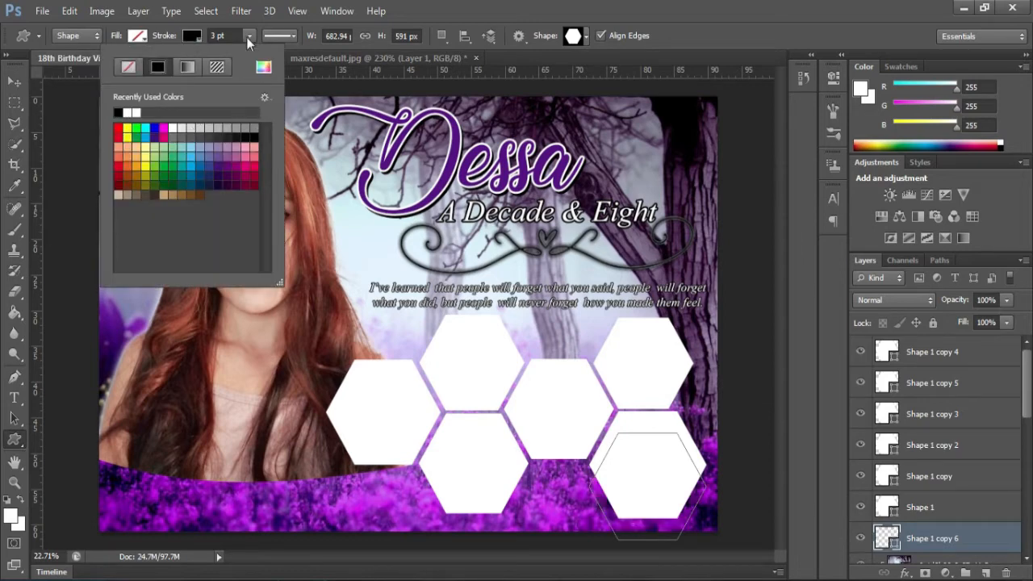
click(249, 37)
drag(248, 54, 262, 57)
- Recolour the offset hexagon's stroke to a dark violet sampled from the artwork and thicken it to about 15.77 pt
click(137, 36)
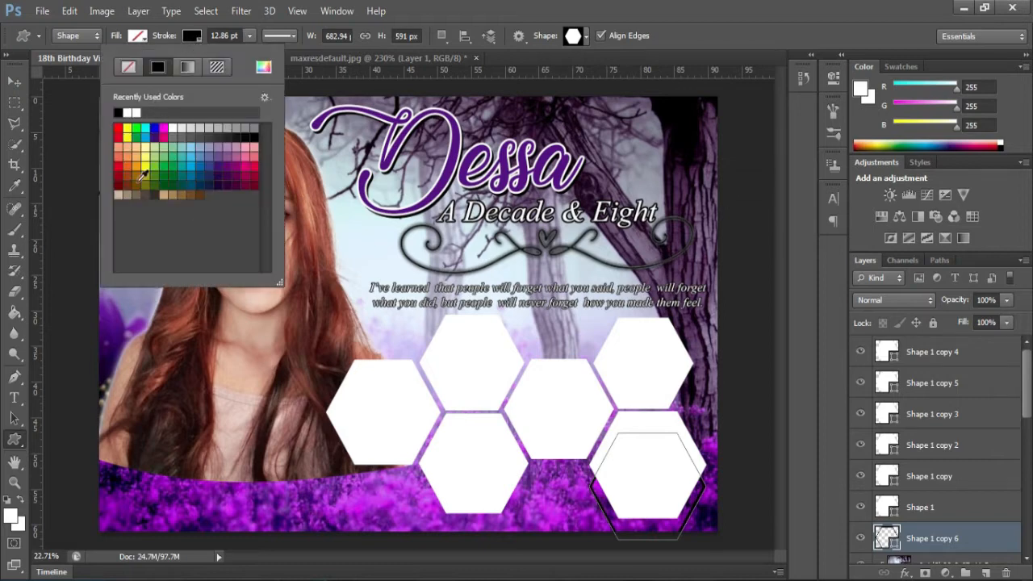
click(263, 70)
click(114, 332)
click(986, 97)
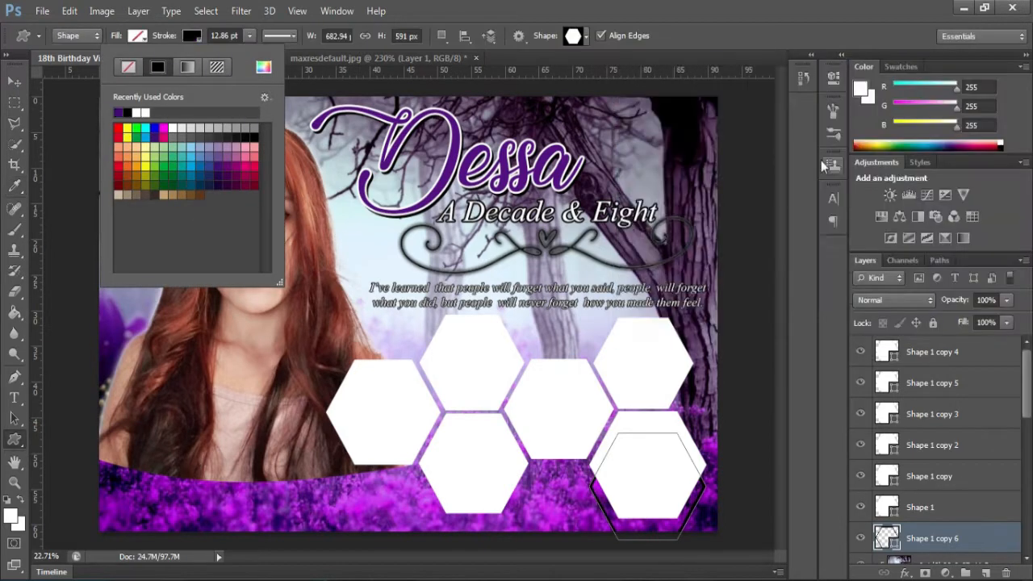
click(250, 37)
drag(251, 51, 253, 52)
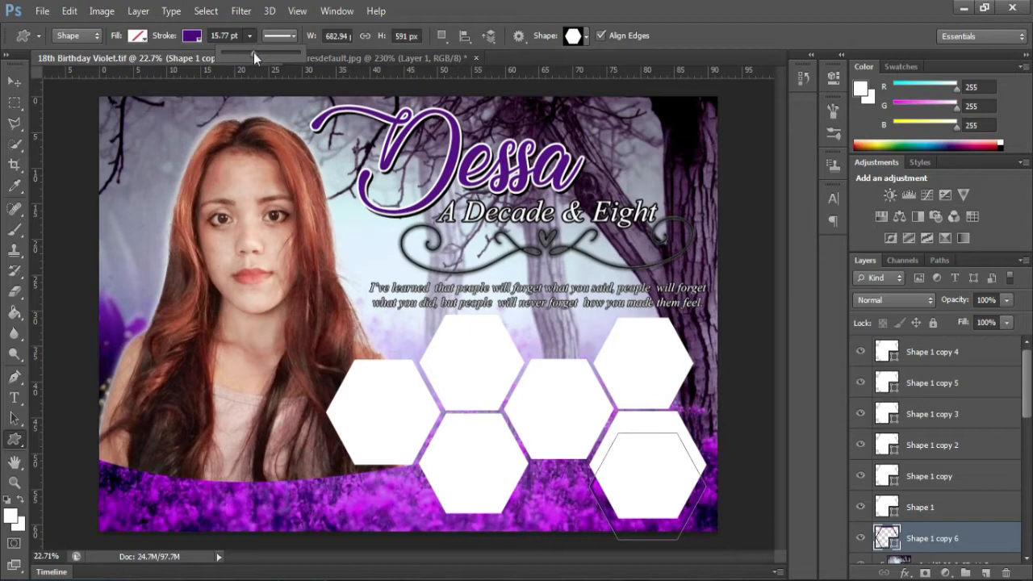
- Enlarge the violet hexagon outline to about 123% around the lower-right white hexagon
key(ctrl+t)
drag(708, 432, 729, 410)
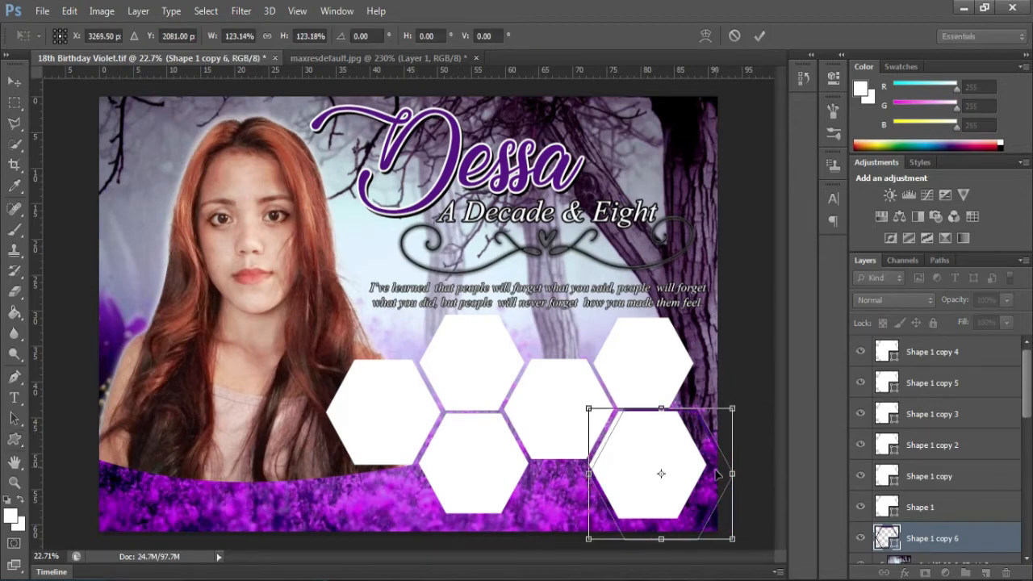
key(Return)
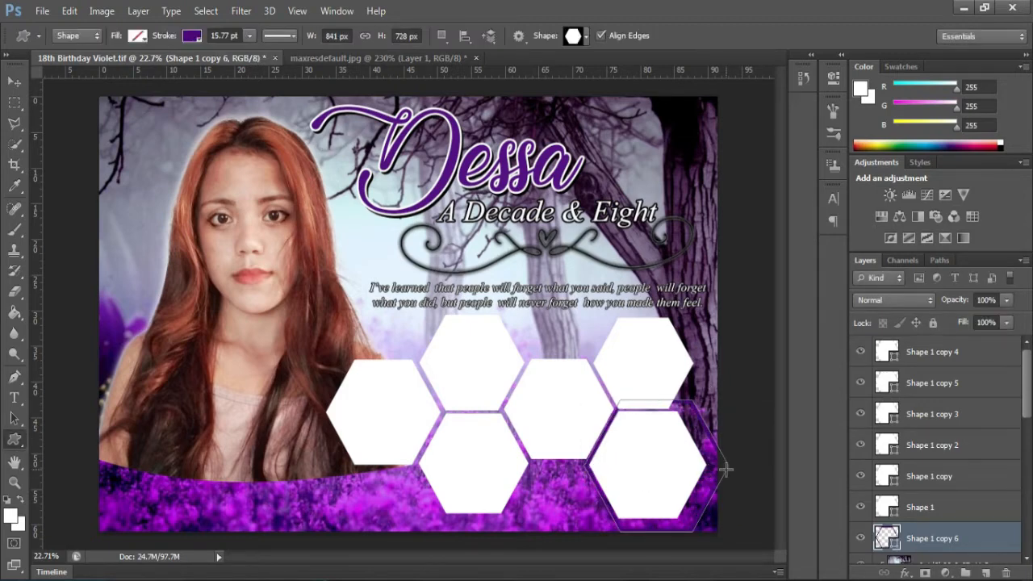
- Duplicate the violet outline around the far-left hexagon and the centre-right hexagon
key(v)
drag(718, 444, 623, 406)
click(549, 376)
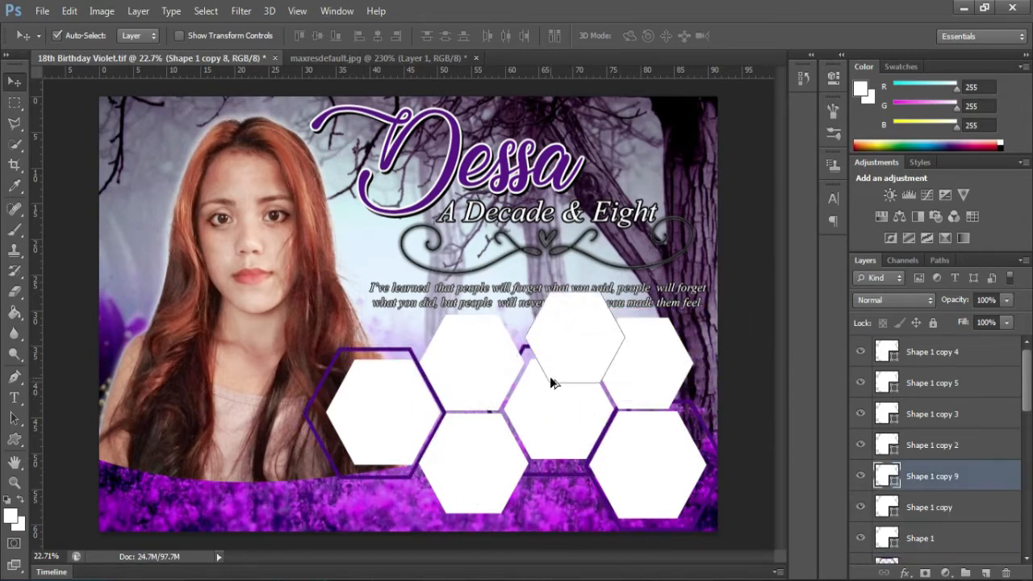
- Duplicate the far-left violet outline onto the upper-middle hexagon and scale the copy to about 86%
right_click(321, 391)
click(373, 398)
drag(327, 374, 421, 336)
key(ctrl+t)
shift+drag(397, 441, 417, 422)
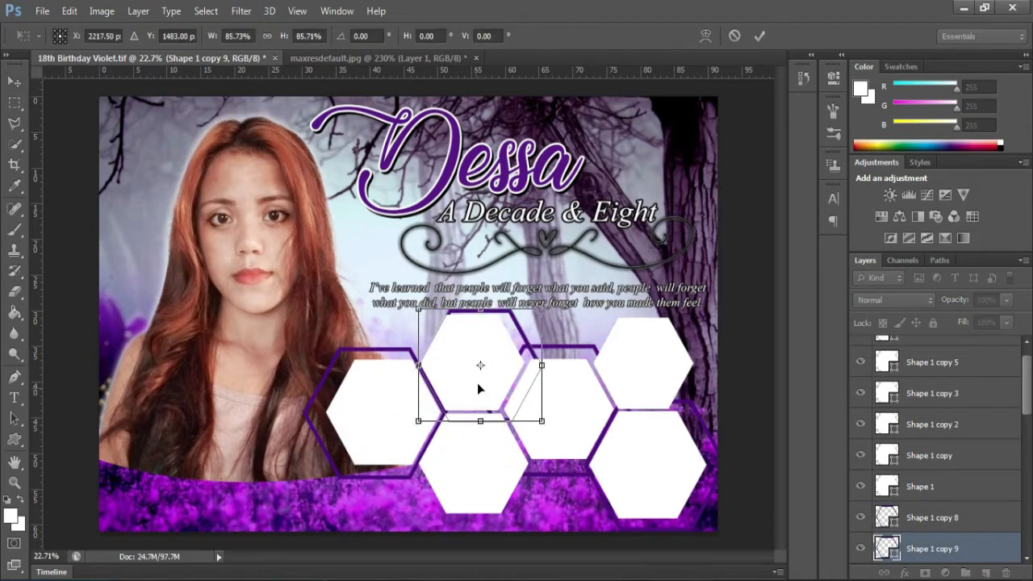
- Nudge the scaled outline left until it sits evenly around the upper-middle hexagon, then apply the transformation
key(Left)
key(shift+Left)
key(shift+Left)
key(shift+Left)
key(shift+Left)
key(Left)
key(Left)
key(Left)
key(Left)
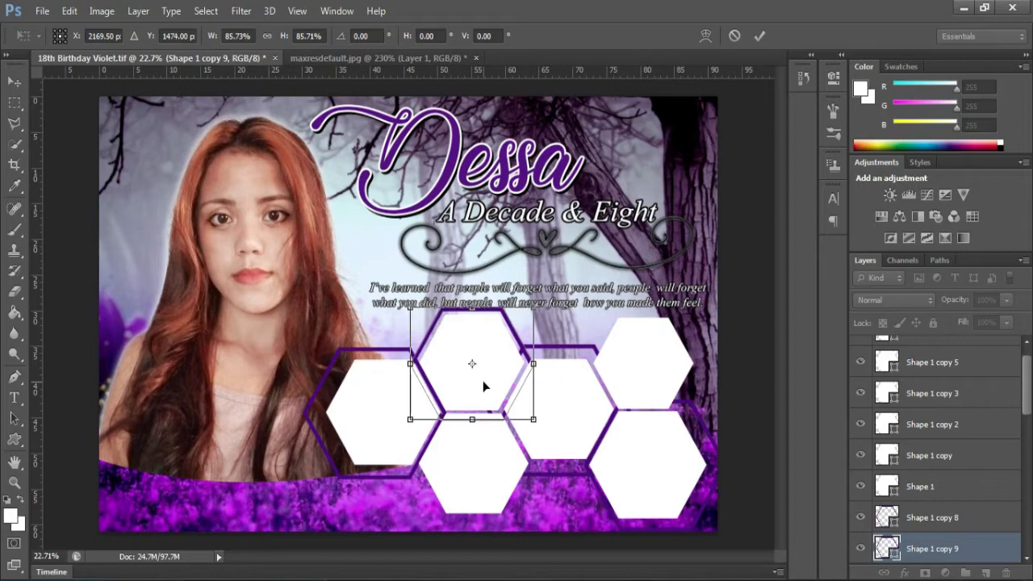
key(Left)
key(Left)
key(Left)
key(Left)
key(Left)
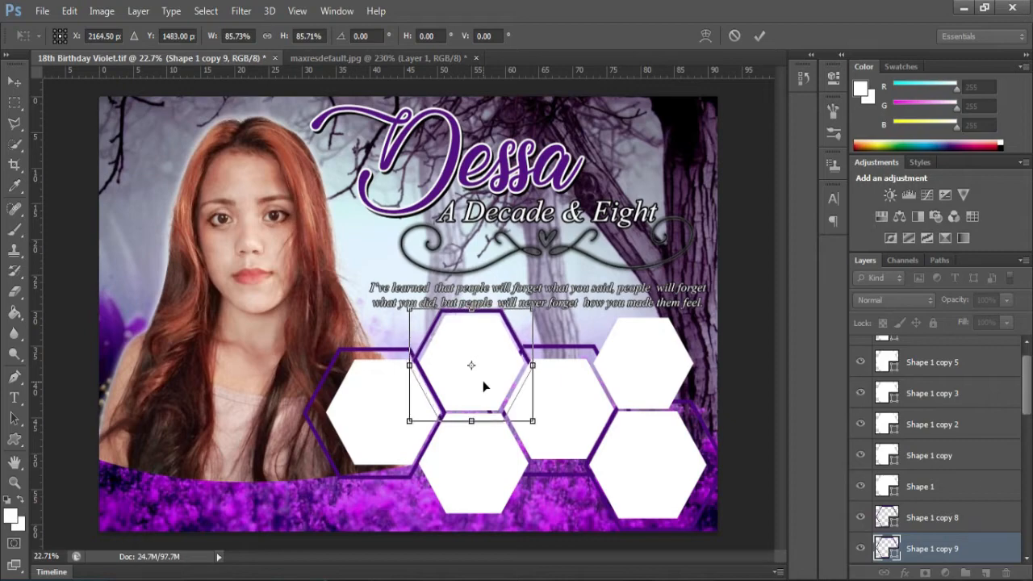
key(Return)
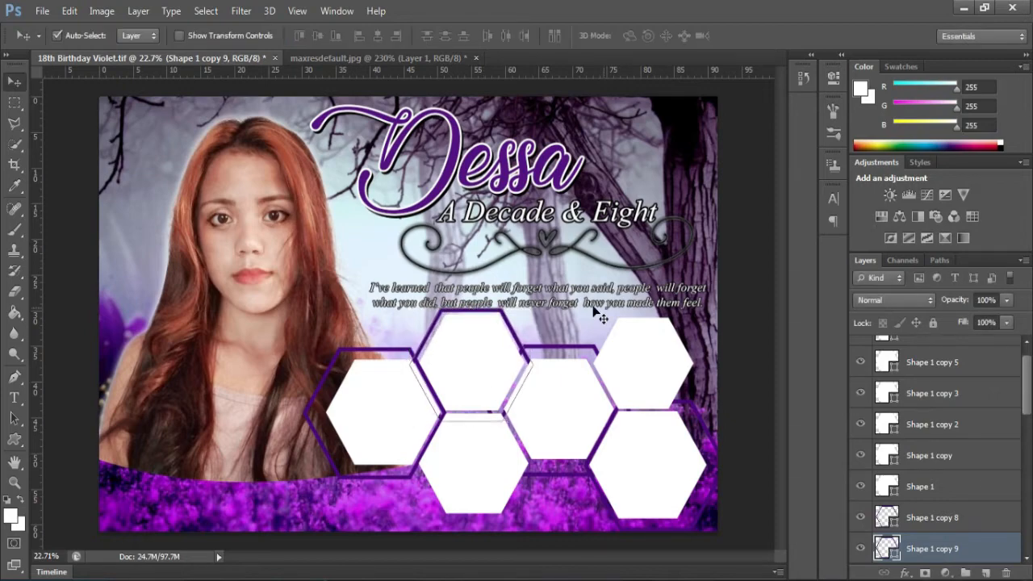
- Duplicate the smaller violet outline around the upper-right hexagon and again around the lower-middle hexagon
scroll(607, 337, up, 3)
drag(468, 349, 743, 349)
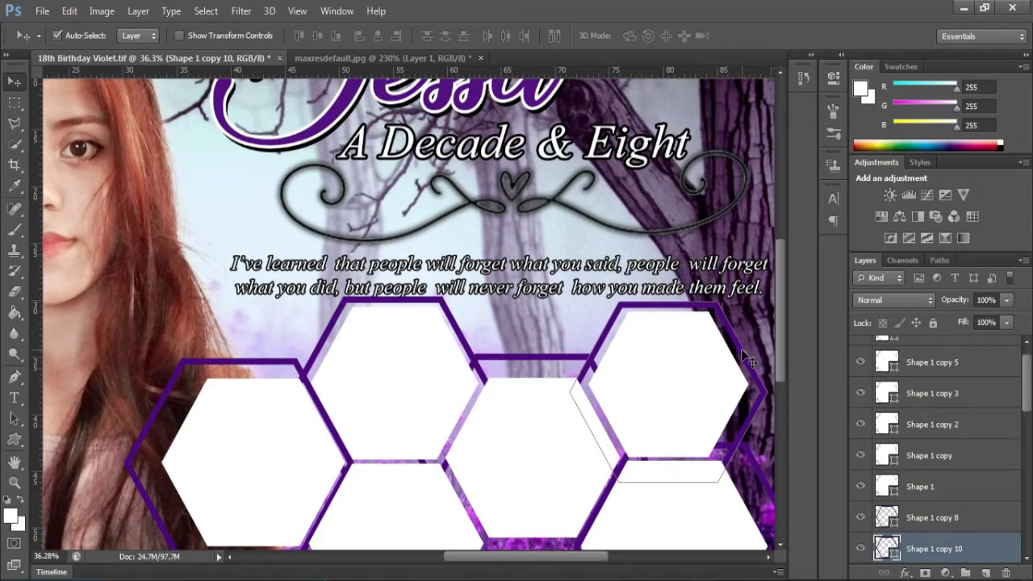
scroll(749, 361, down, 2)
scroll(742, 350, down, 1)
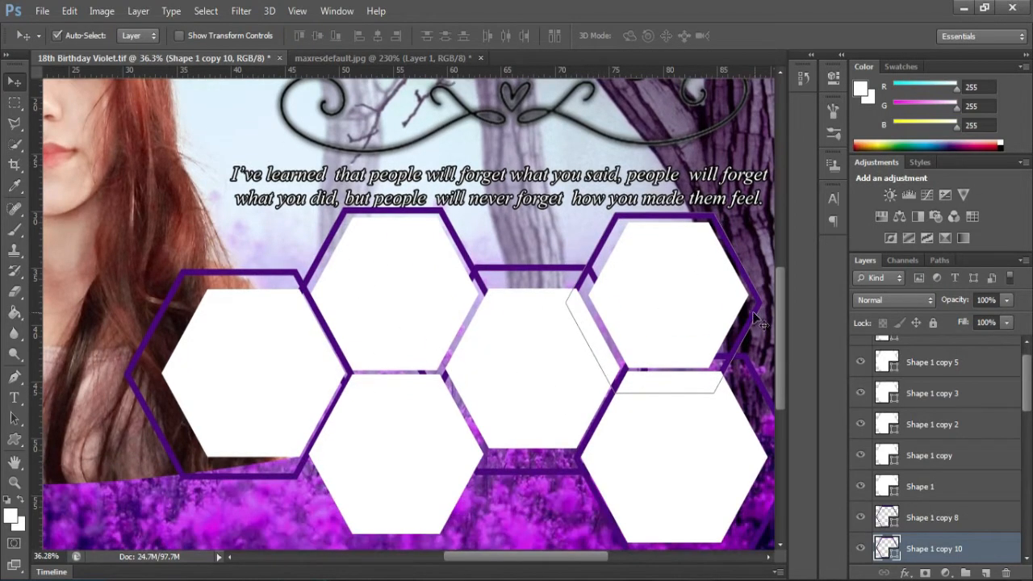
drag(759, 315, 485, 467)
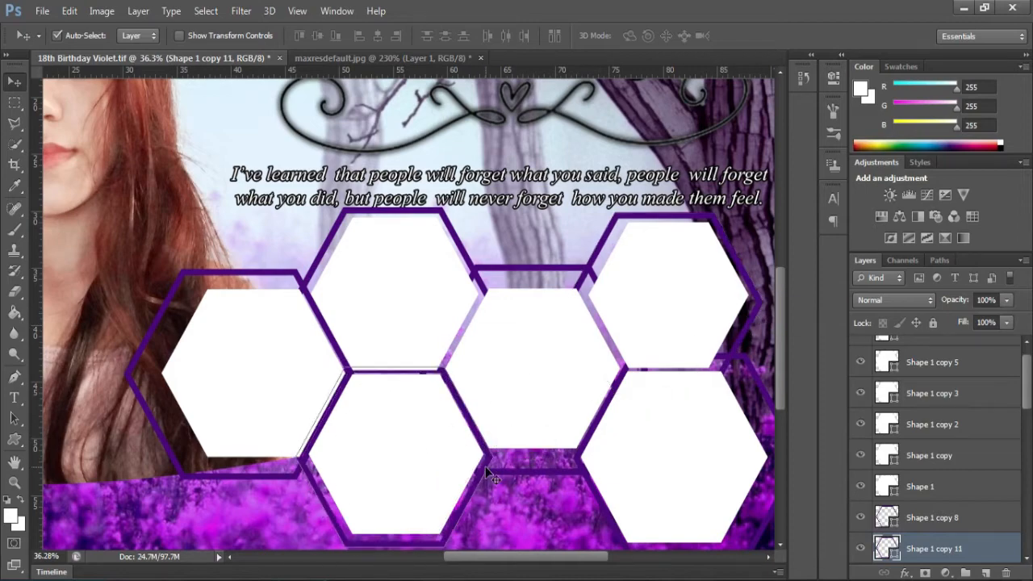
scroll(494, 429, down, 6)
scroll(408, 406, up, 2)
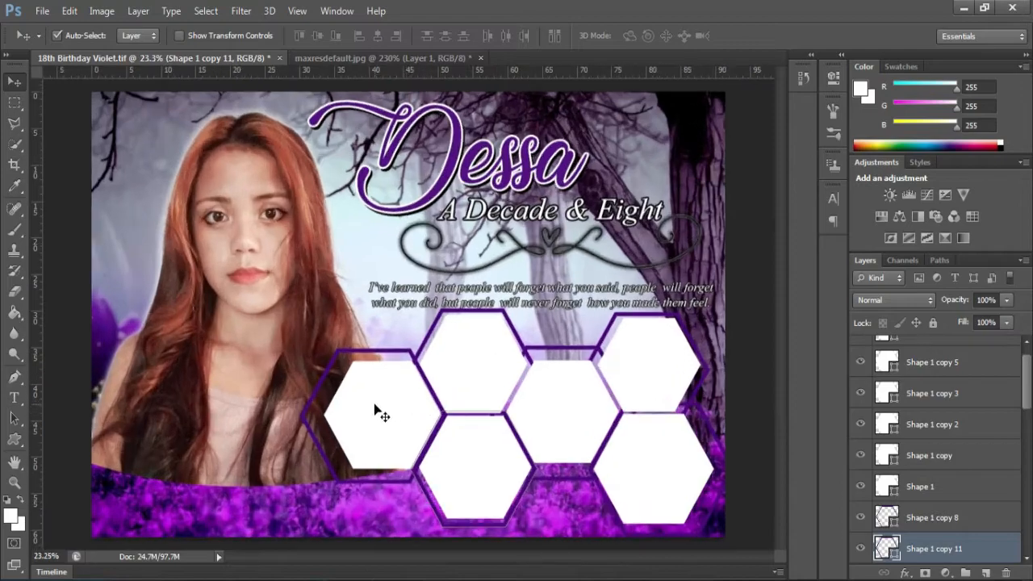
- Place the Snapchat-780101340 photo over the far-left hexagon and clip it to that shape
click(377, 410)
click(42, 12)
click(67, 270)
double_click(769, 360)
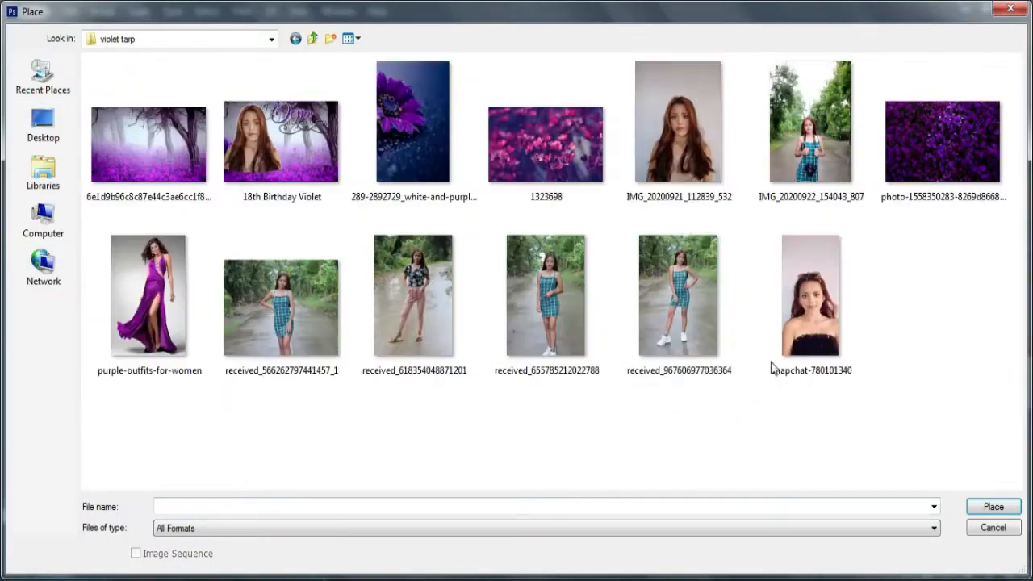
double_click(790, 330)
drag(470, 352, 431, 439)
key(Return)
key(ctrl+alt+g)
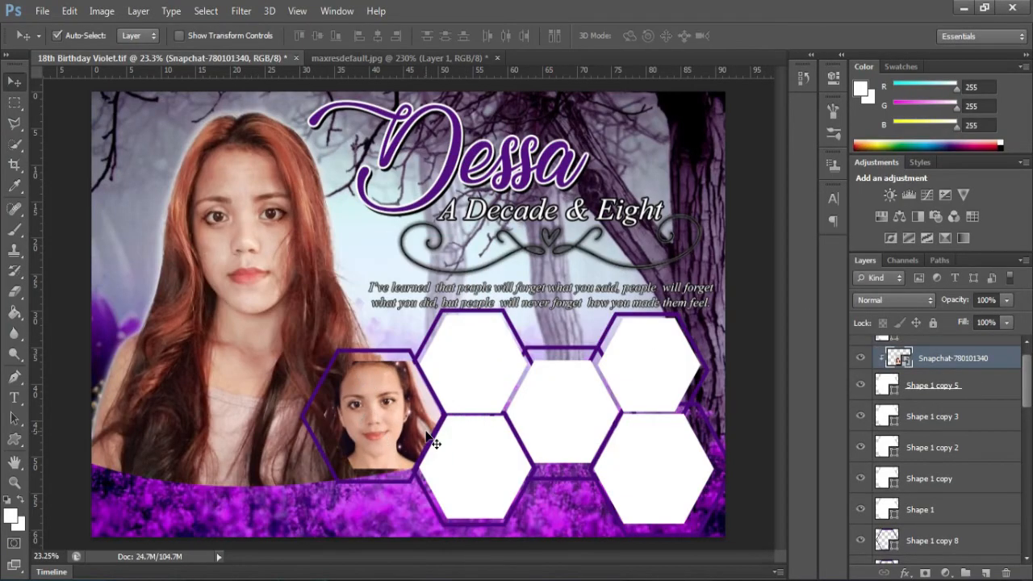
- Scale the clipped photo to about 84% and position the face centrally inside the far-left hexagon
key(ctrl+t)
drag(293, 238, 318, 289)
mouse_move(395, 440)
mouse_down()
mouse_move(396, 413)
mouse_move(393, 423)
mouse_up()
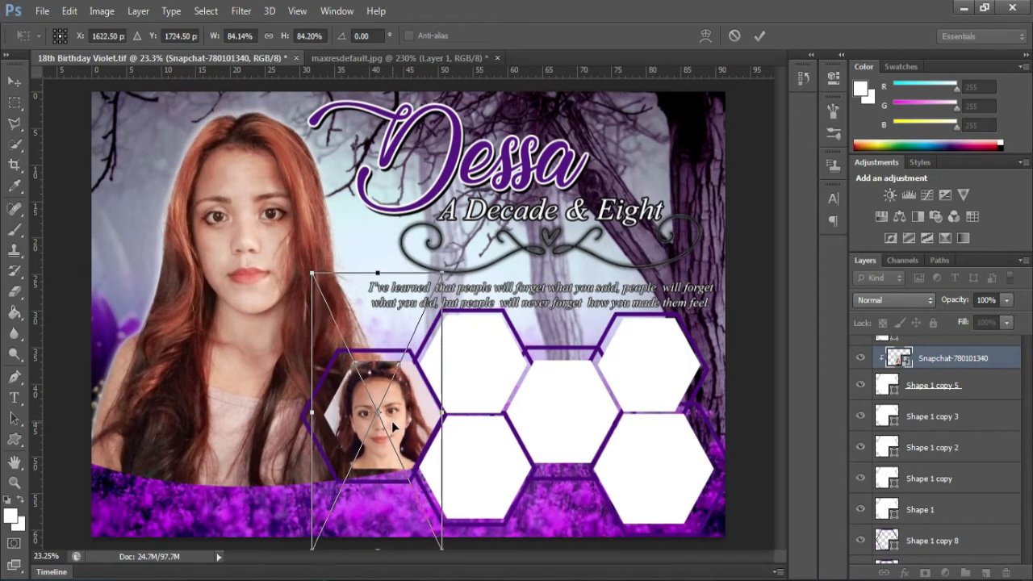
key(Return)
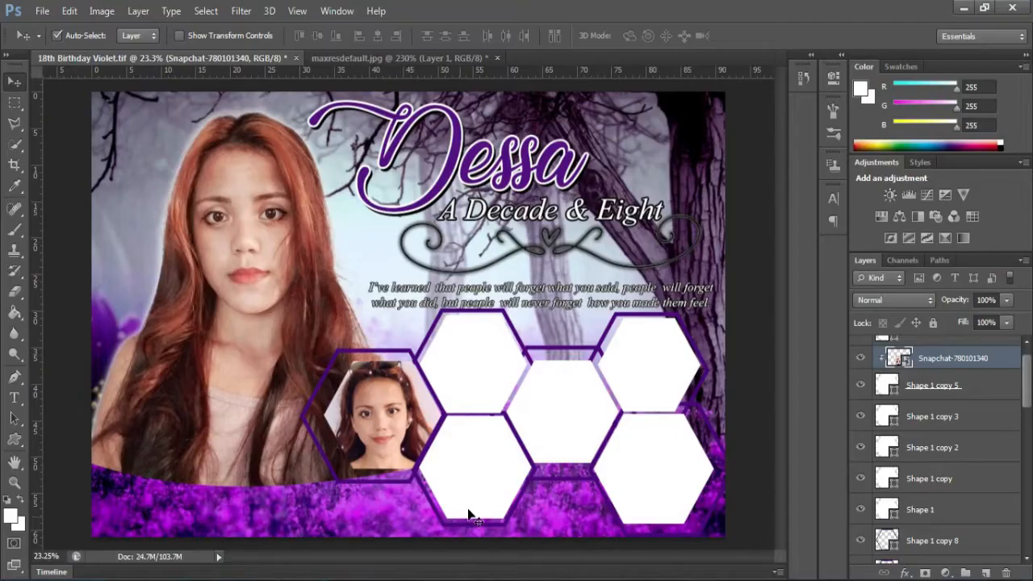
click(861, 385)
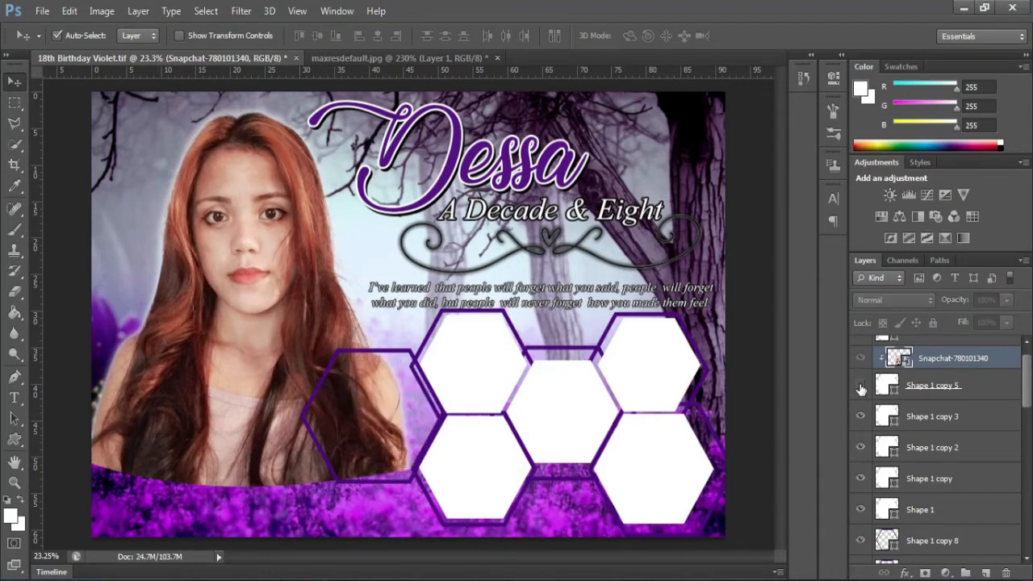
click(860, 385)
- Change the stroke of the offset outline around the centre-right hexagon to black
scroll(908, 407, down, 3)
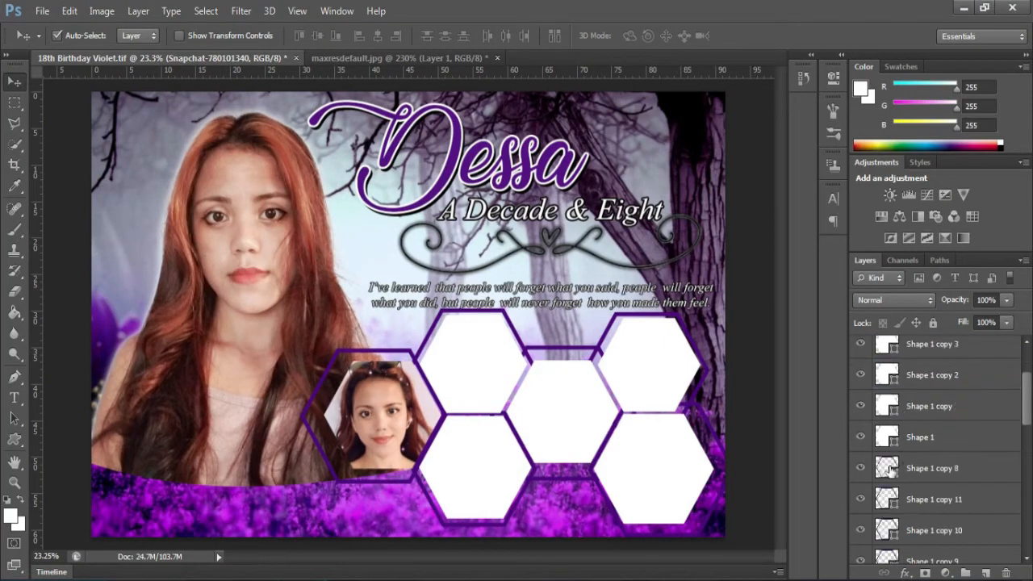
double_click(888, 468)
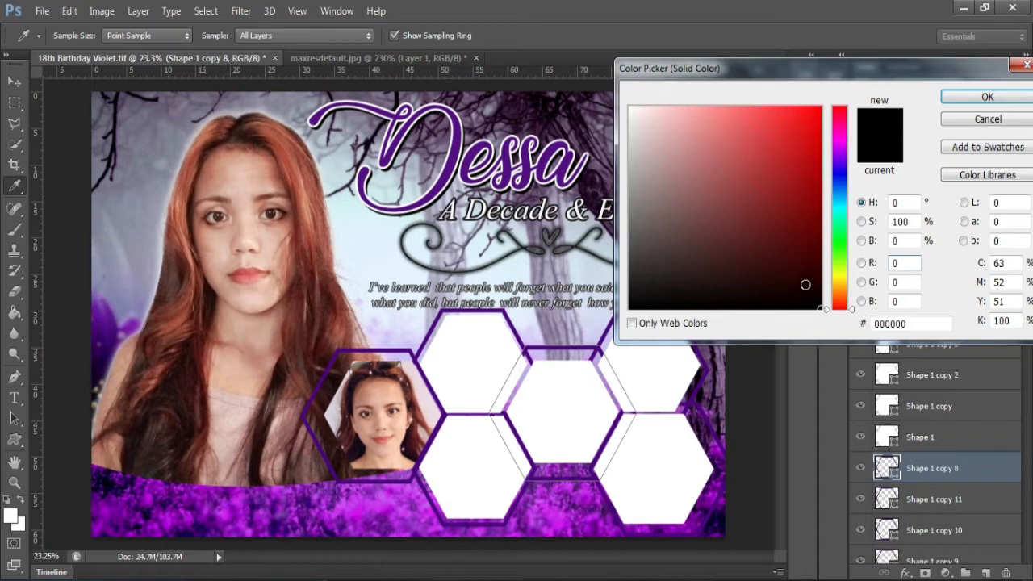
click(969, 98)
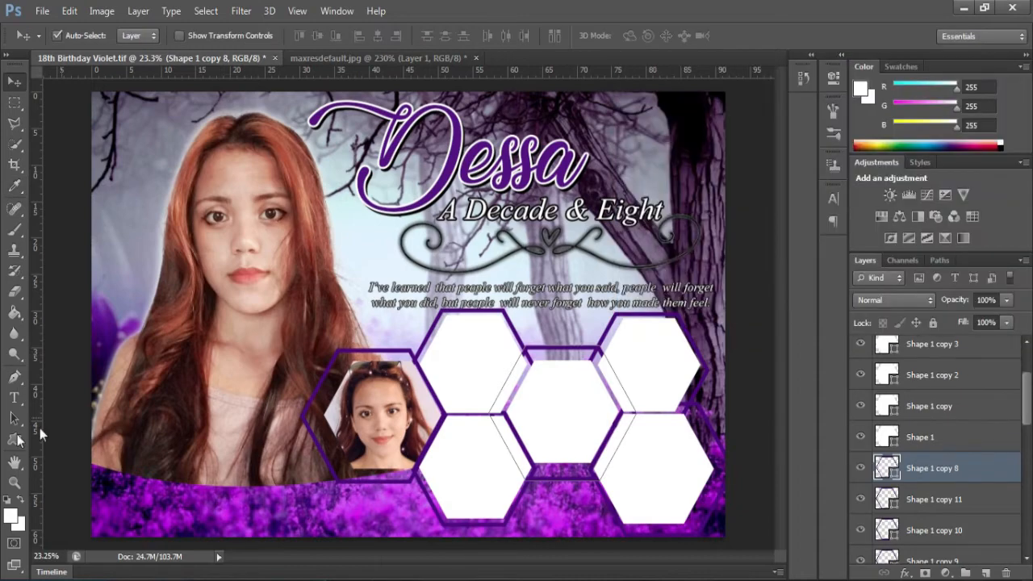
click(15, 438)
click(137, 36)
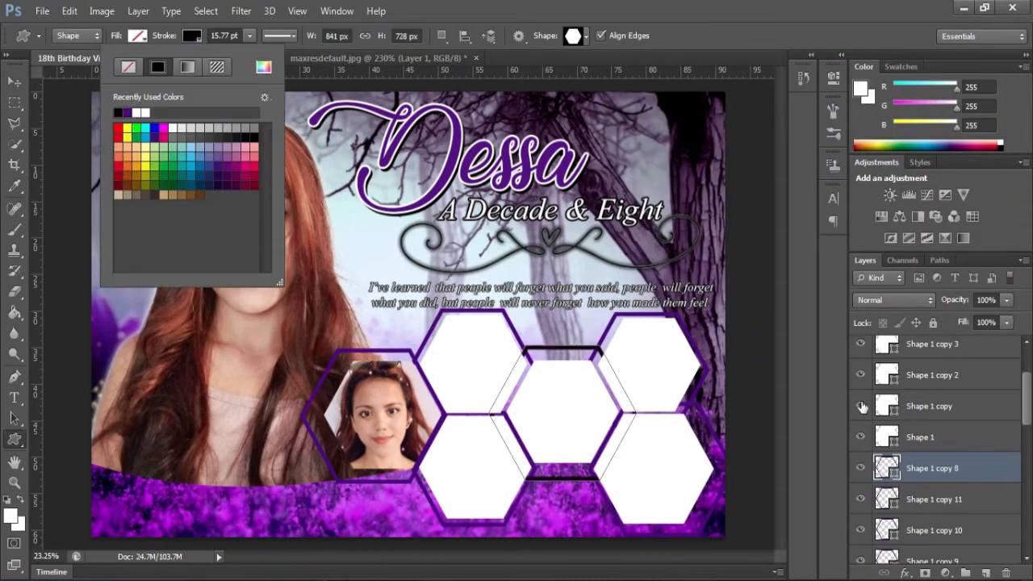
- Change the stroke of the offset outline around the lower-middle hexagon to black
double_click(887, 498)
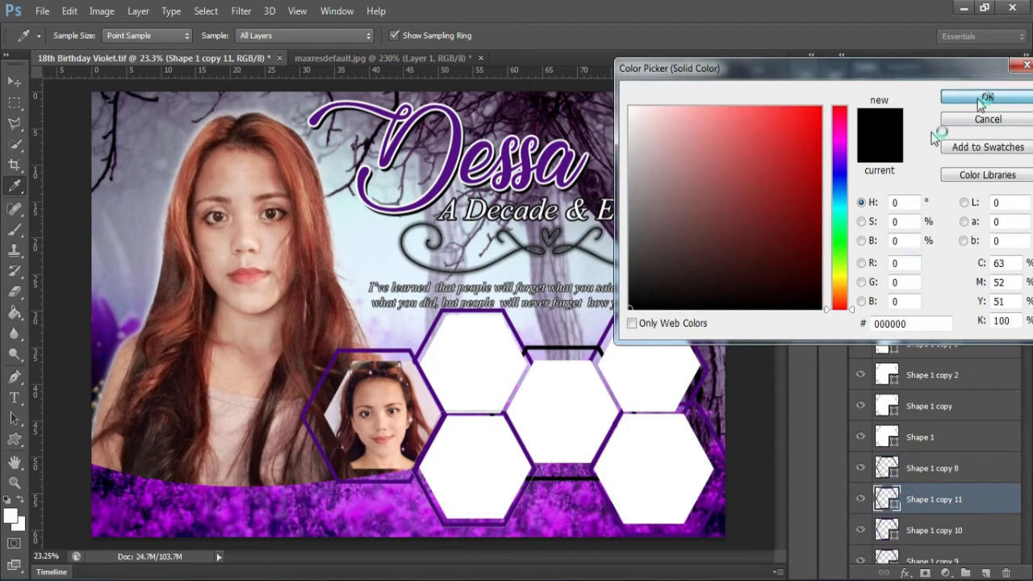
click(968, 97)
click(138, 36)
click(121, 111)
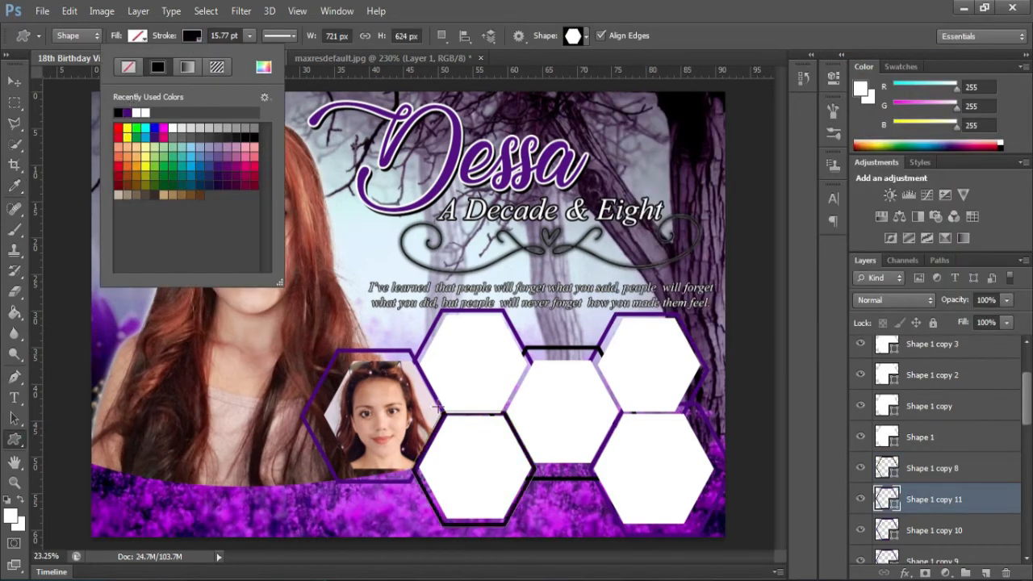
- Add an outside Stroke layer style to the far-left photo hexagon, 16 px in sampled violet 550c96
key(v)
right_click(380, 412)
click(444, 438)
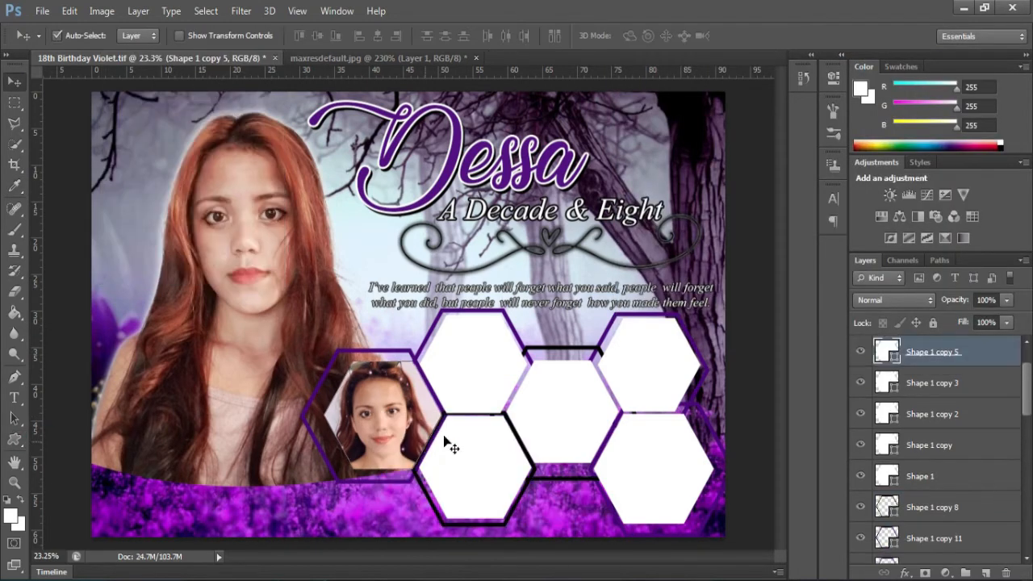
right_click(970, 356)
click(708, 85)
click(404, 535)
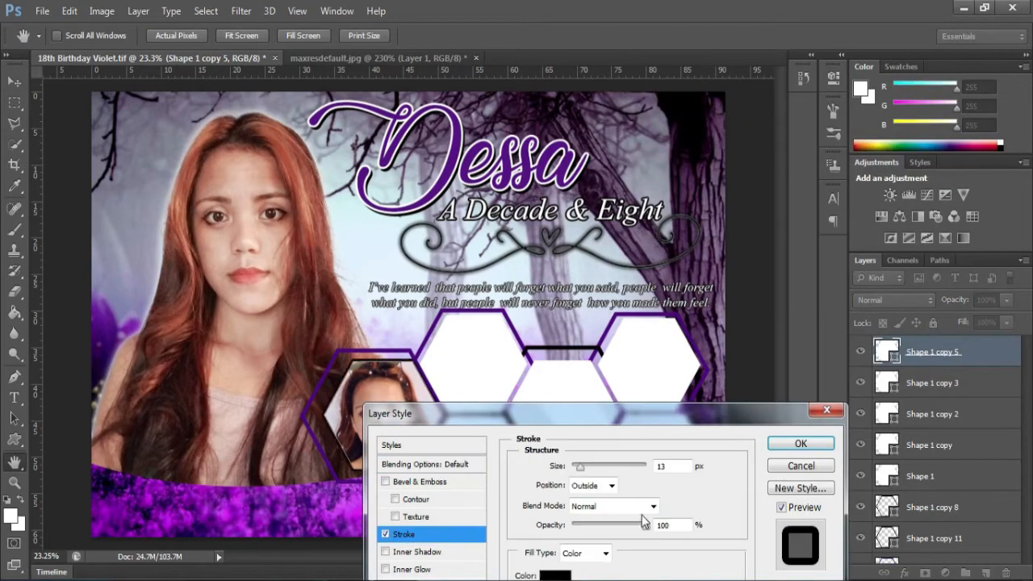
click(556, 576)
click(106, 320)
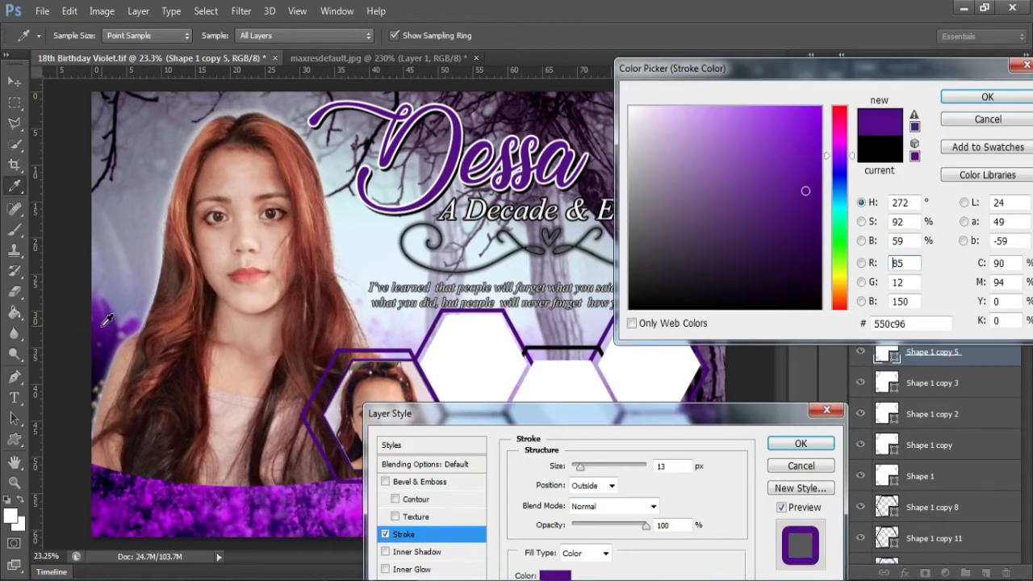
click(977, 101)
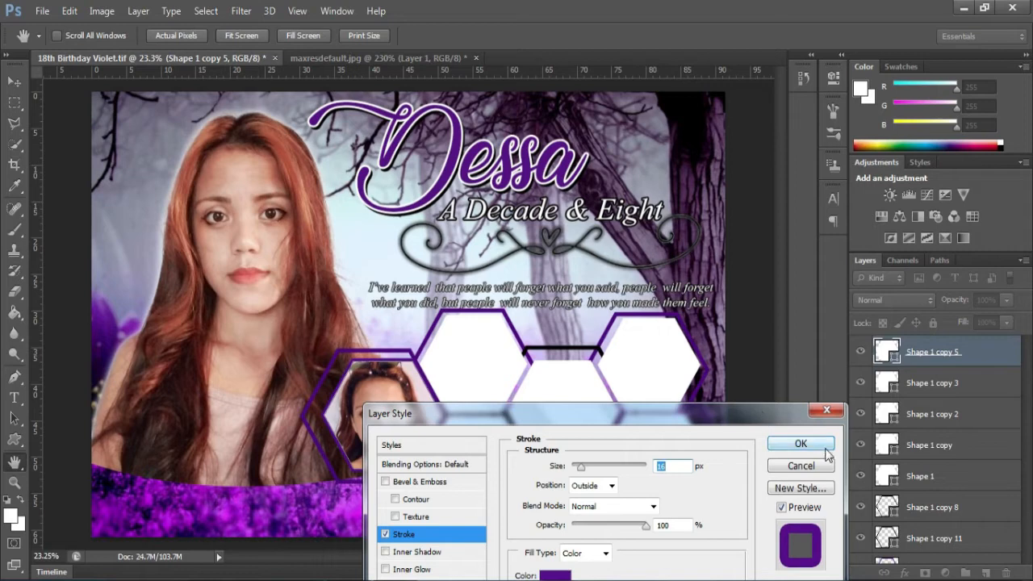
click(799, 444)
- Copy the violet Stroke effect from the far-left hexagon onto the other white hexagons
drag(1006, 356, 489, 369)
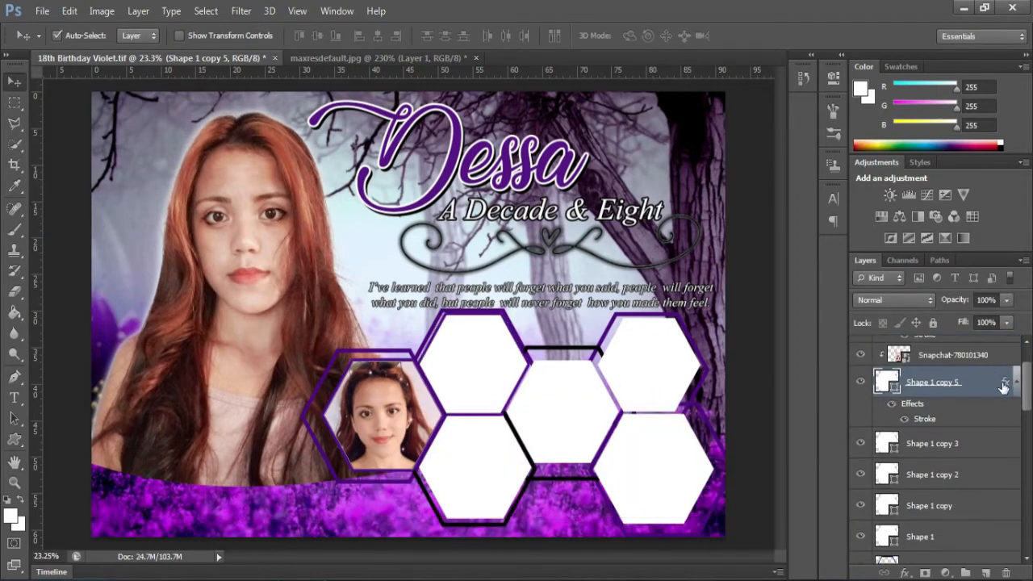
mouse_move(1005, 388)
mouse_down()
mouse_move(563, 401)
mouse_move(714, 386)
mouse_up()
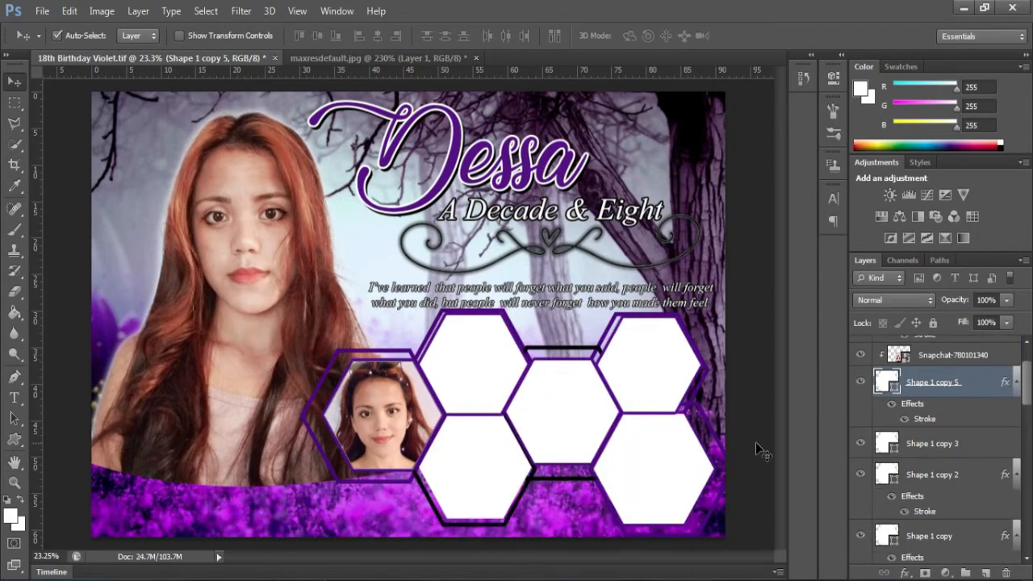
drag(1004, 386, 483, 468)
- Change the stroke of the offset outlines around the upper-right and upper-middle hexagons to black
scroll(957, 476, down, 5)
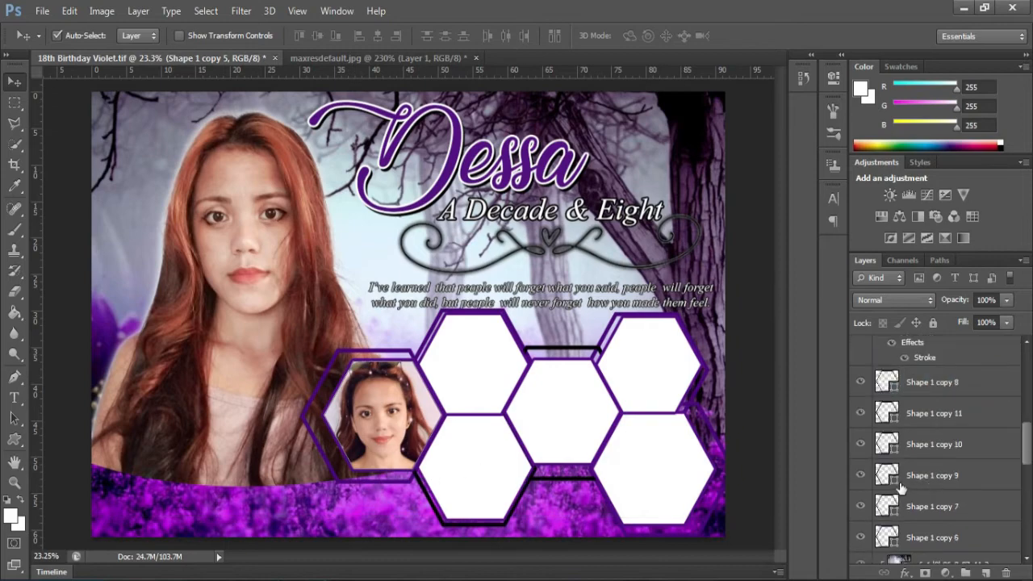
double_click(887, 445)
click(987, 97)
click(14, 439)
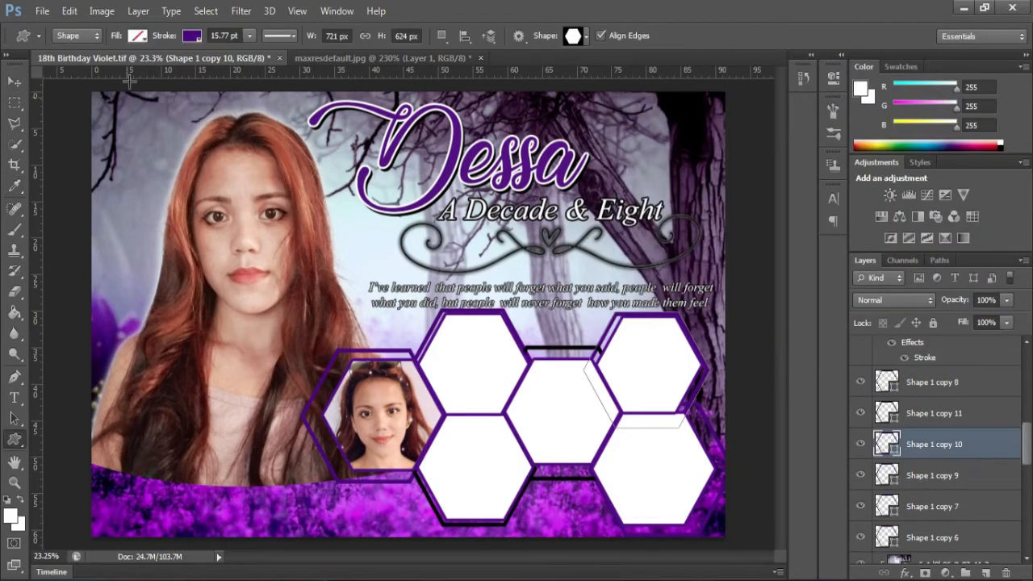
click(137, 35)
click(896, 478)
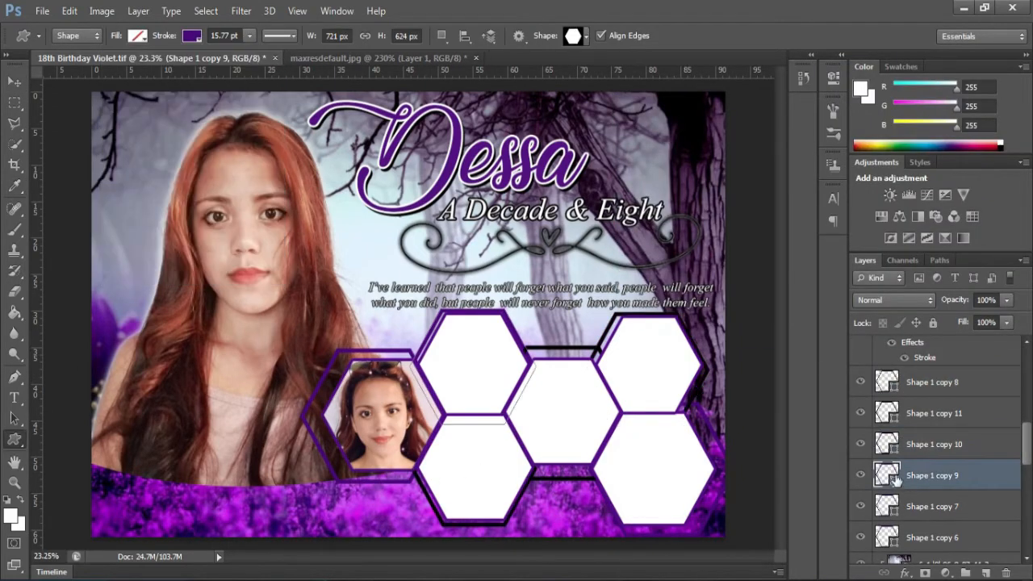
click(191, 37)
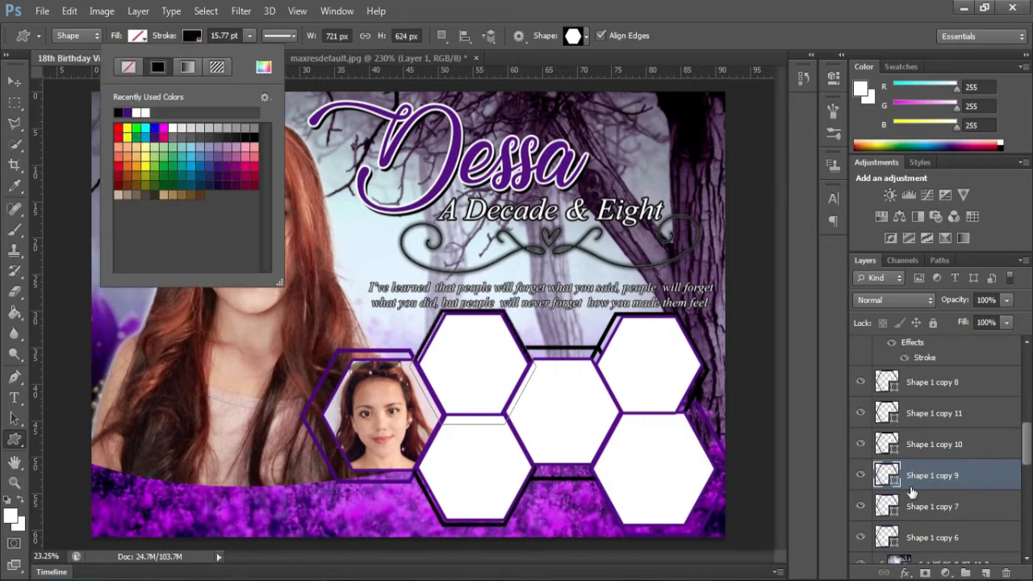
- Change the stroke of the offset outlines around the far-left and lower-right hexagons to black
click(911, 497)
click(191, 36)
click(119, 112)
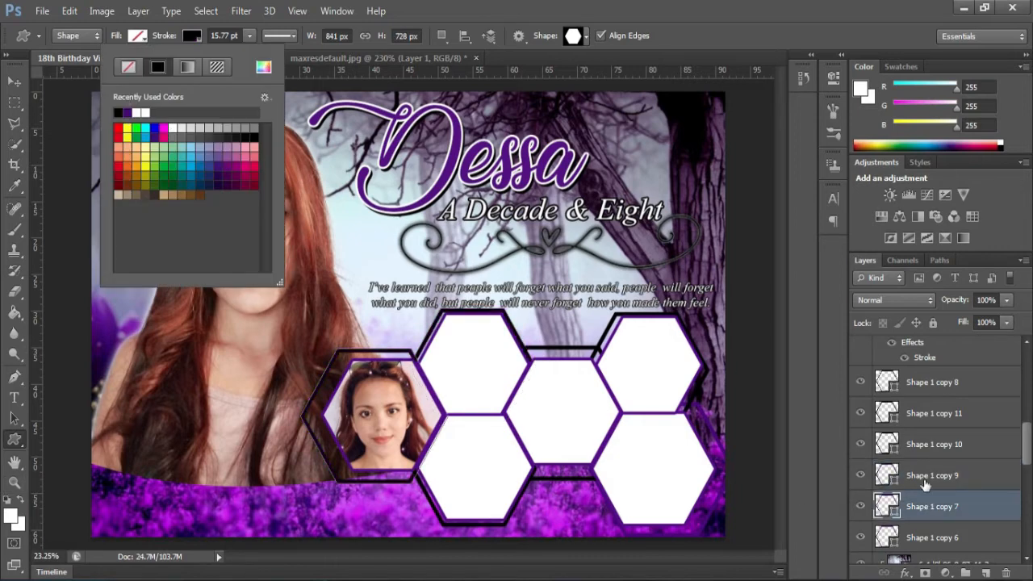
click(932, 538)
click(192, 37)
click(119, 112)
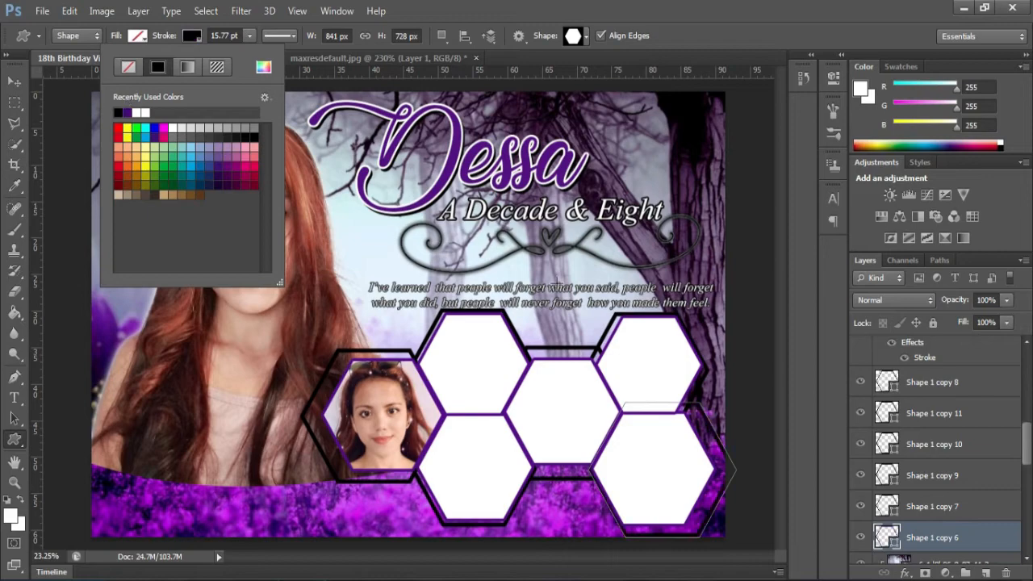
key(v)
- Nudge the black outline around the upper-middle hexagon up and slightly to the right
click(498, 365)
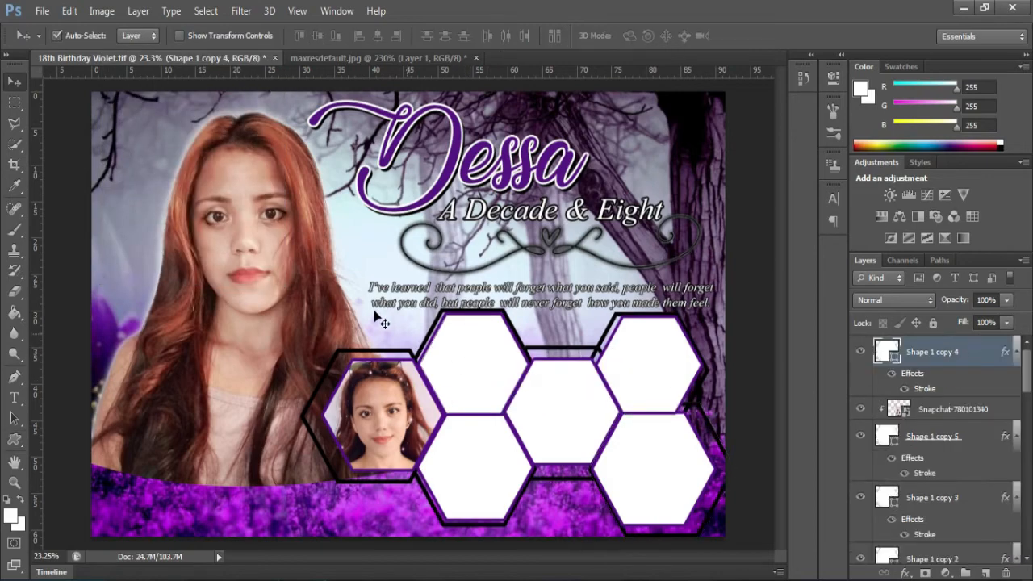
scroll(521, 337, up, 3)
right_click(516, 331)
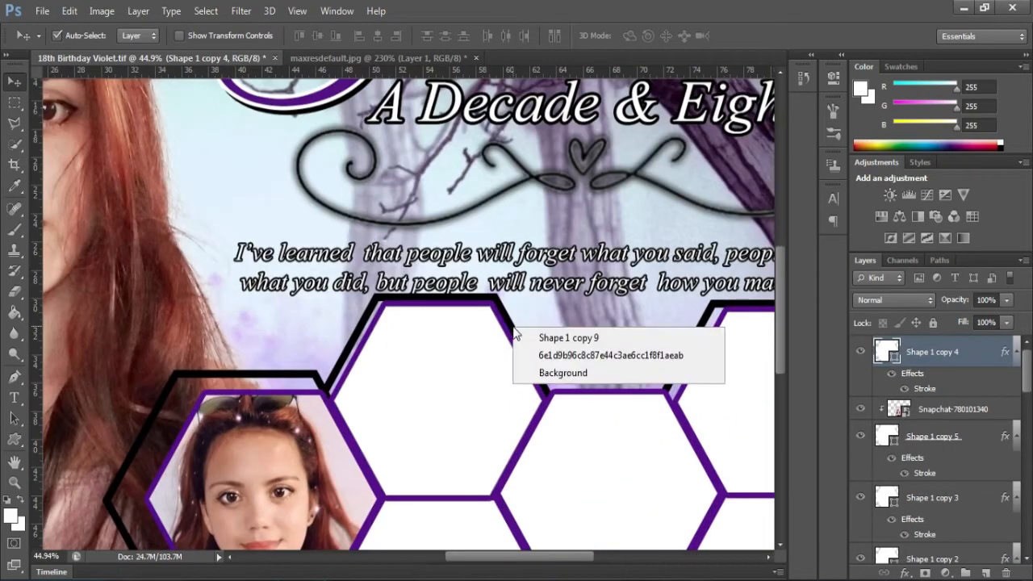
click(540, 338)
key(ctrl+t)
key(shift+Up)
key(shift+Up)
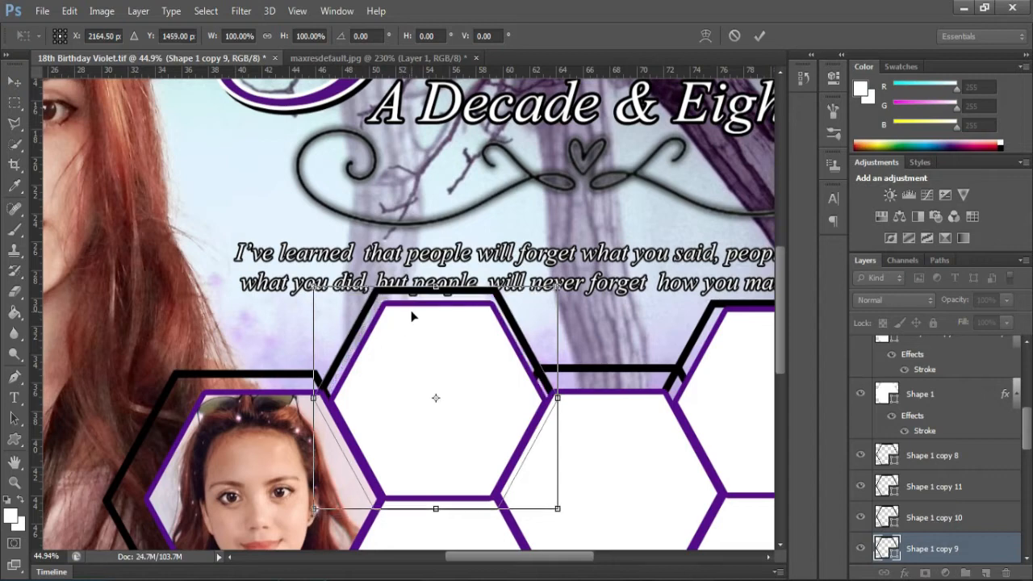
key(Left)
key(Up)
key(Up)
key(Right)
key(Right)
key(Right)
key(Right)
key(Right)
key(Right)
key(Right)
key(Right)
key(Right)
key(Right)
key(Right)
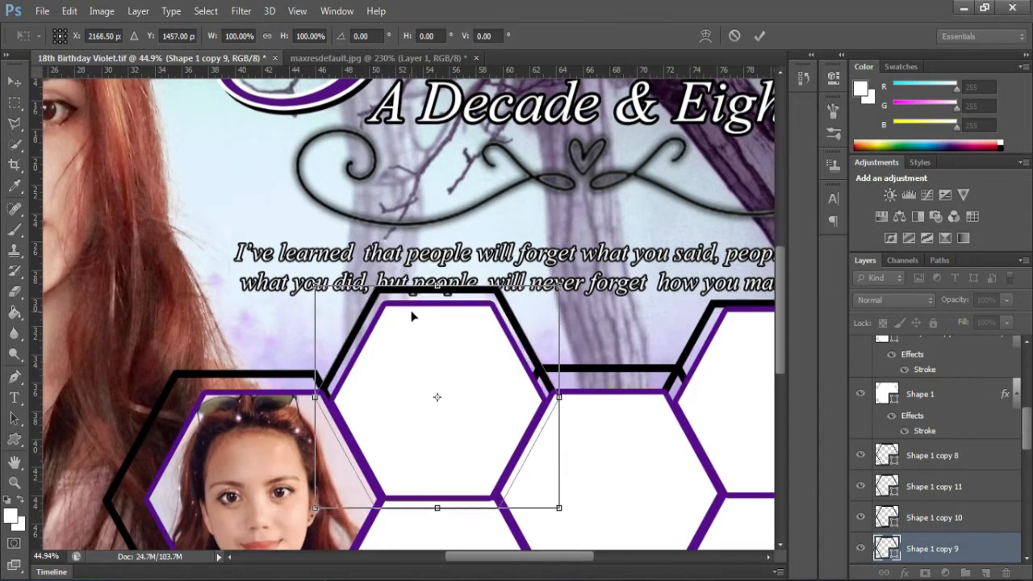
key(Return)
- Move the quote text layer above all the hexagon layers in the stacking order
right_click(452, 255)
click(478, 264)
drag(949, 522, 893, 339)
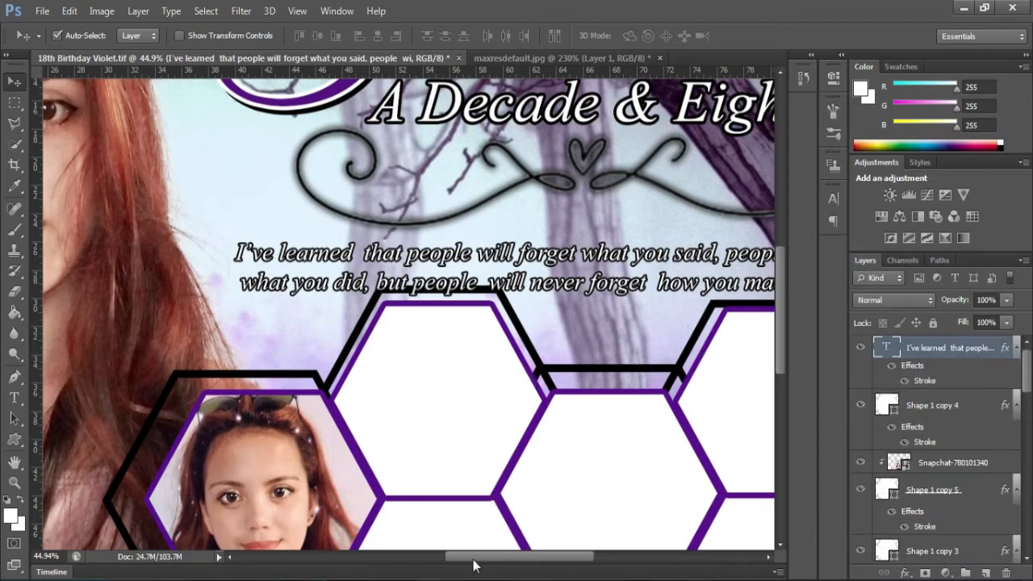
- Reposition the black outlines around the upper-right and lower-right hexagons so each surrounds its hexagon more evenly
drag(474, 558, 523, 558)
drag(465, 343, 488, 357)
scroll(485, 371, down, 5)
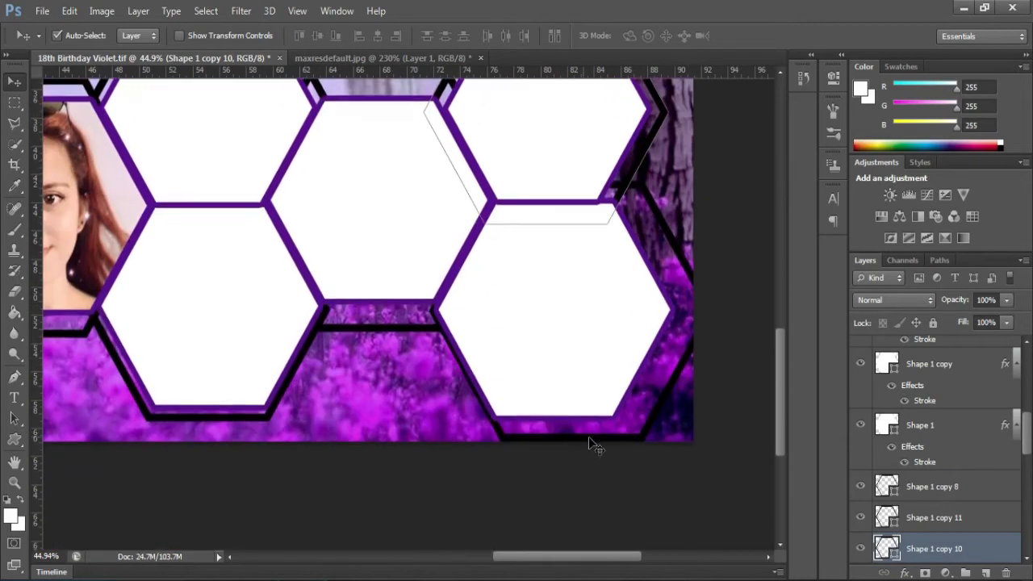
right_click(652, 424)
click(670, 433)
drag(664, 430, 637, 424)
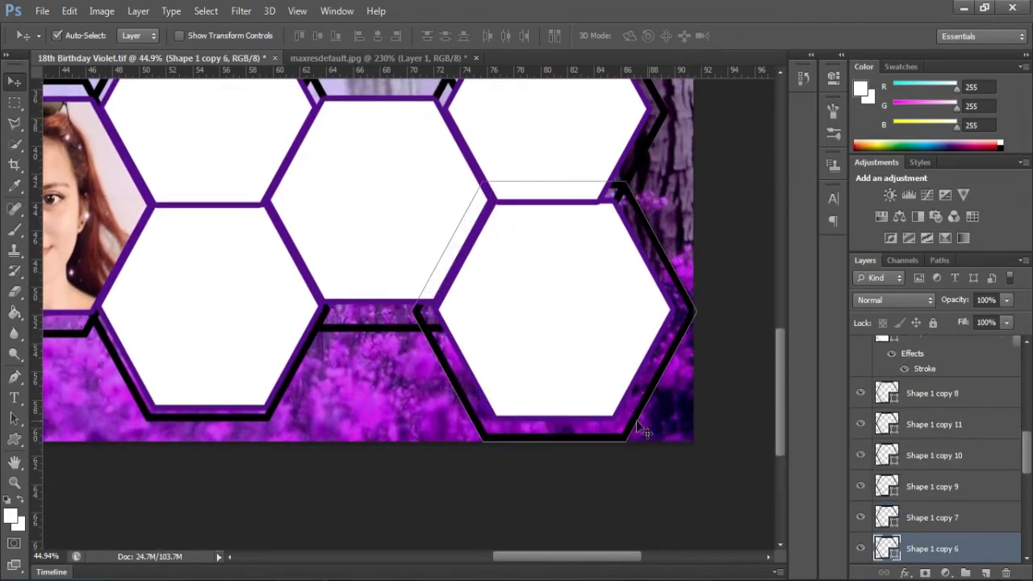
- Enlarge the black outline around the lower-middle hexagon slightly and nudge it to the left
right_click(260, 422)
click(284, 429)
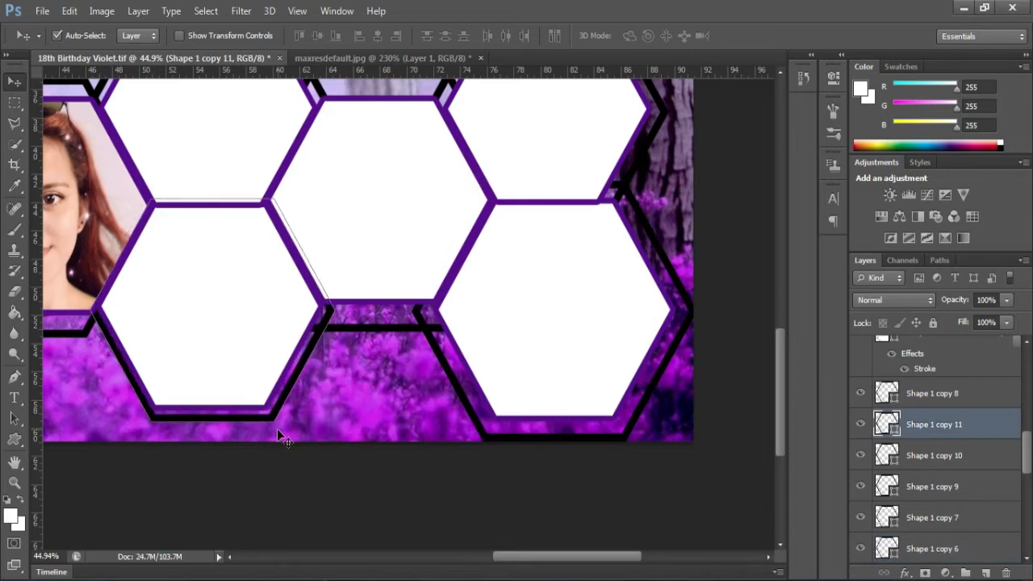
key(ctrl+t)
drag(335, 421, 351, 432)
key(Left)
key(Left)
key(Left)
key(Left)
key(Left)
key(Return)
scroll(388, 362, down, 4)
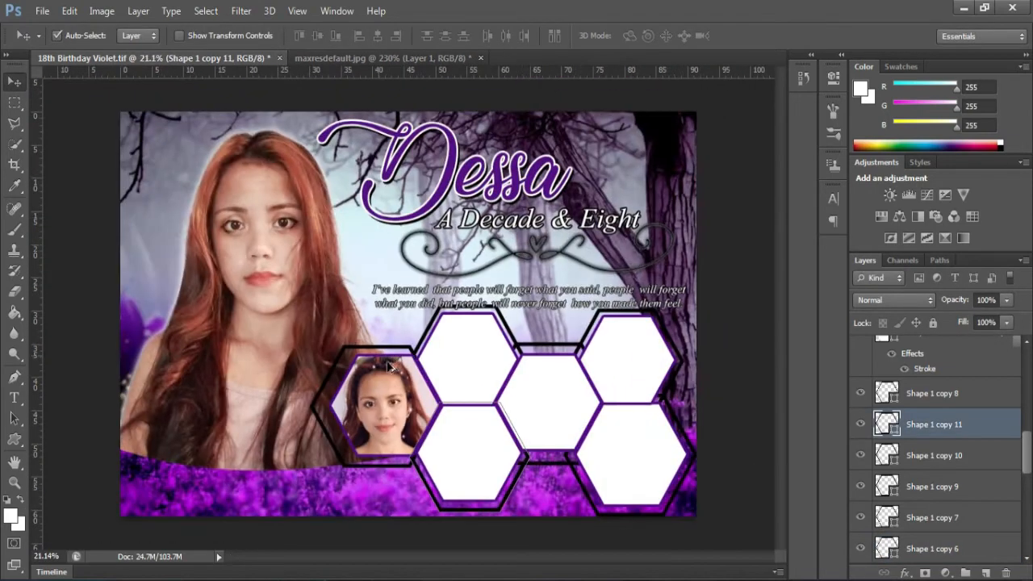
- Nudge the black outline around the far-left photo hexagon to the right and slightly down
scroll(582, 462, up, 1)
scroll(533, 482, up, 1)
right_click(203, 406)
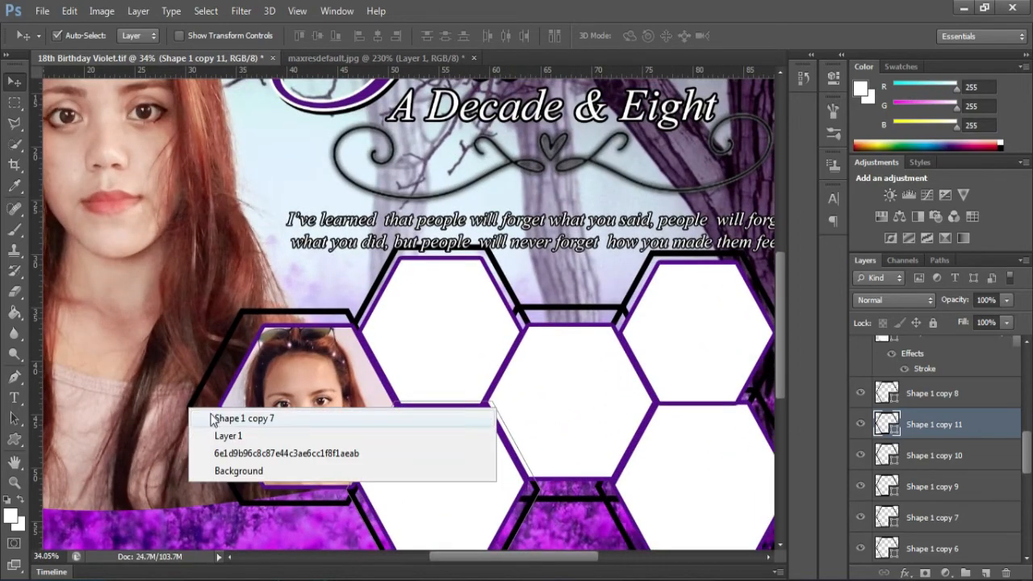
click(242, 416)
key(ctrl+t)
key(Right)
key(Right)
key(Right)
key(Right)
key(Right)
key(Right)
key(Right)
key(Right)
key(Right)
key(Right)
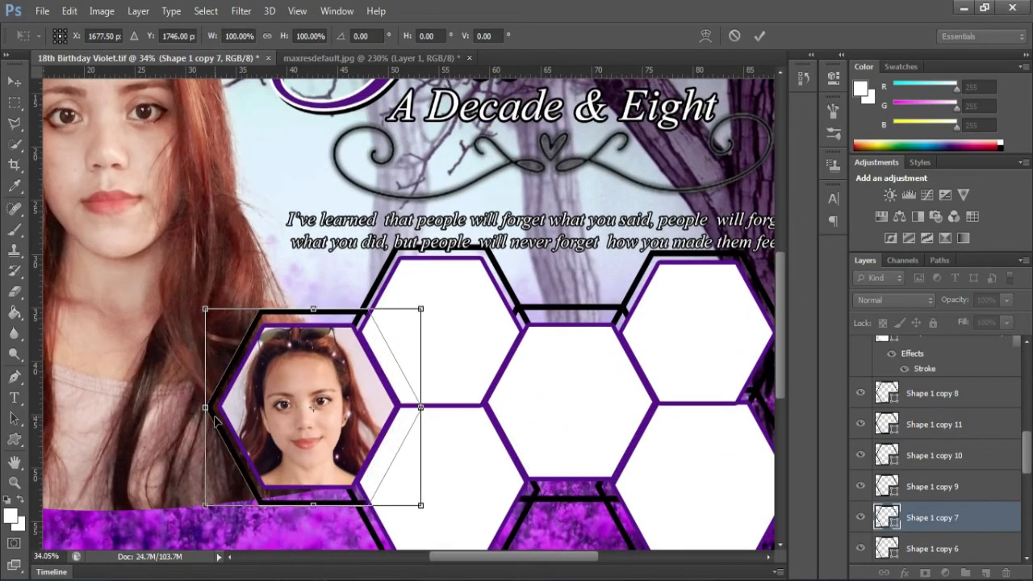
key(Down)
key(Down)
key(Down)
key(Left)
key(Left)
key(Left)
key(Left)
key(Left)
key(Return)
- Place the photo IMG_20200922_154043_807 above the upper-middle hexagon and clip it to that shape
click(420, 311)
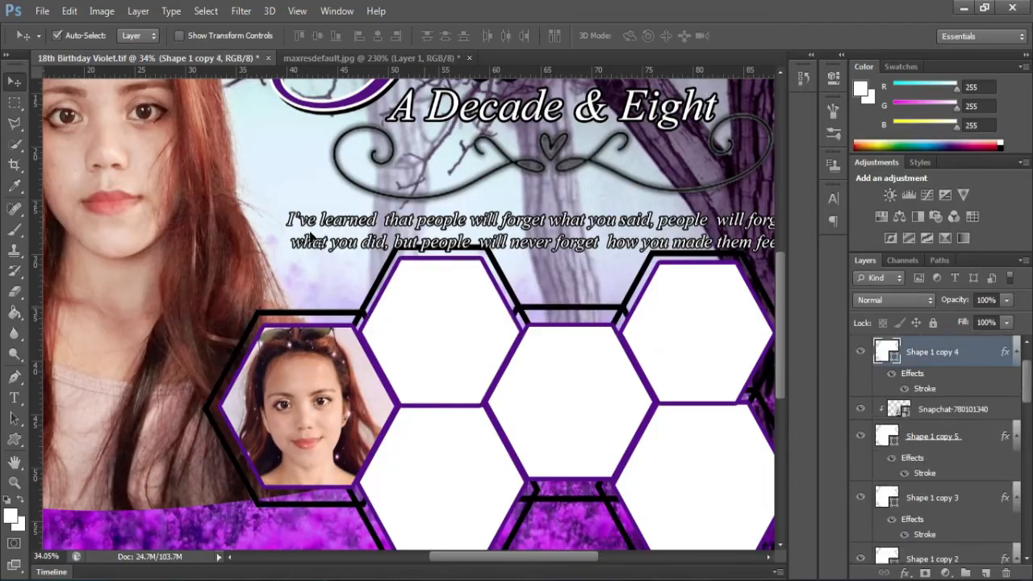
click(42, 10)
click(46, 268)
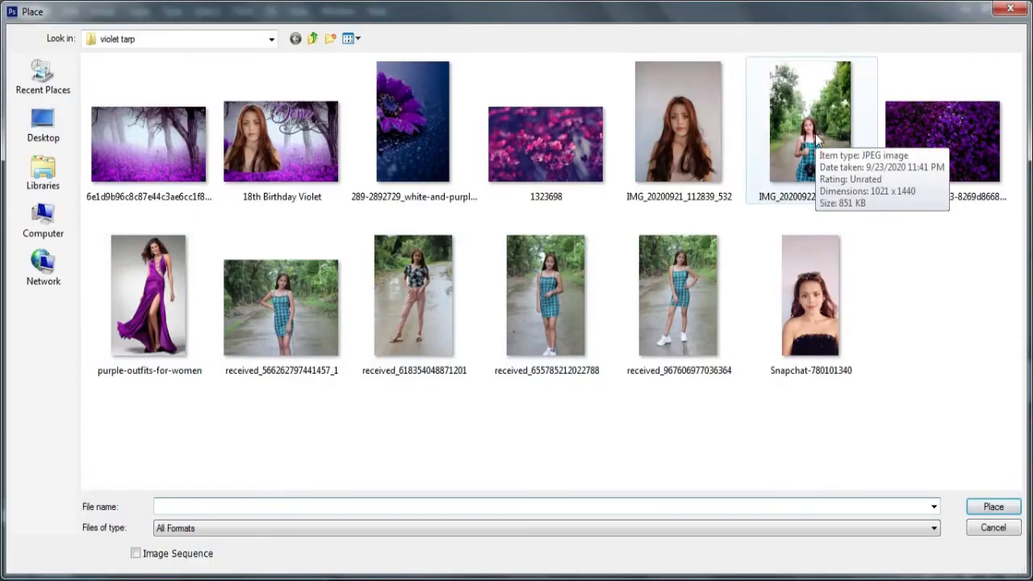
double_click(809, 104)
key(ctrl+alt+g)
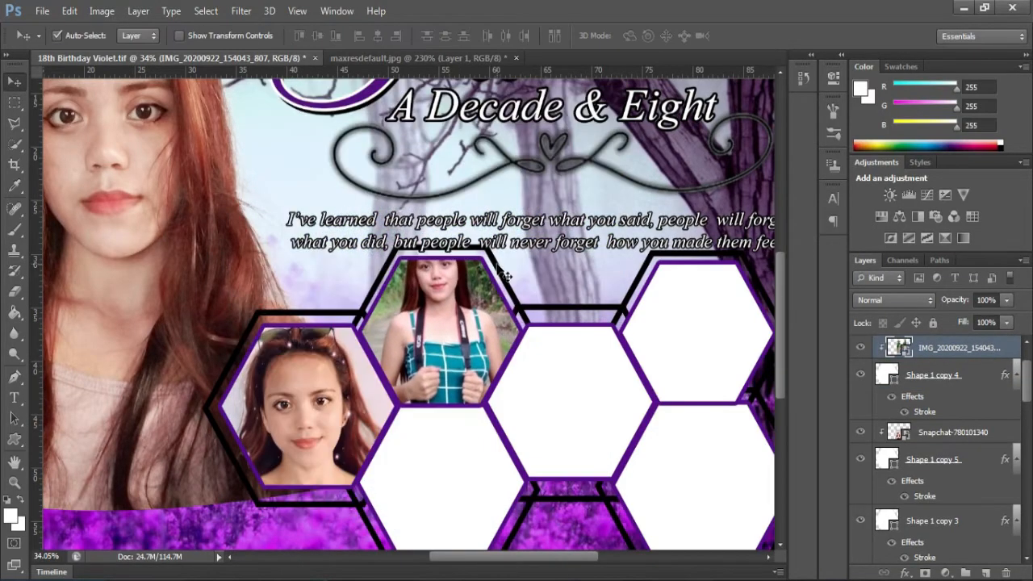
- Scale the clipped photo in the upper-middle hexagon to about 88% and position the subject within the frame
drag(476, 299, 475, 319)
scroll(584, 187, down, 3)
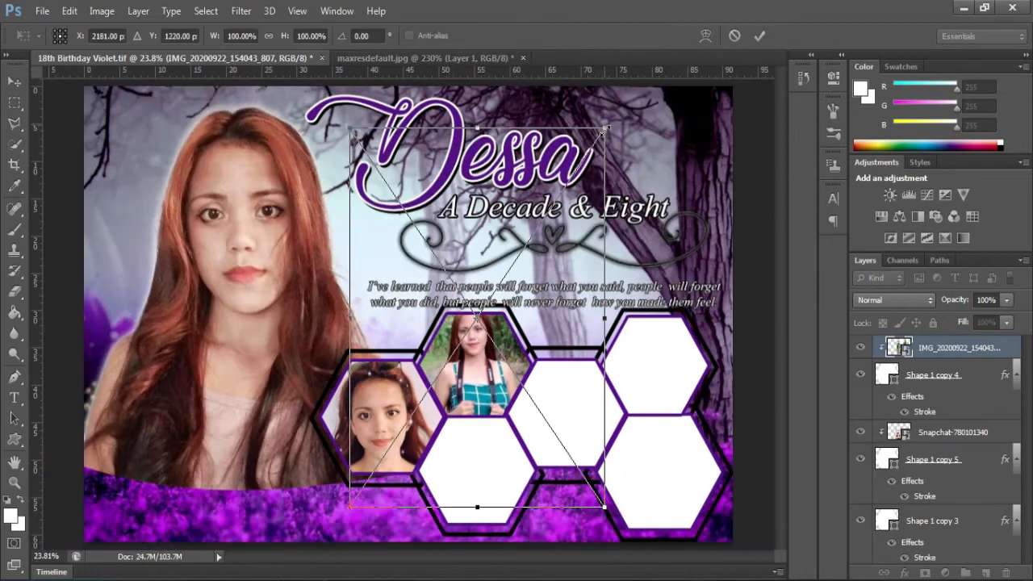
drag(604, 130, 575, 172)
drag(536, 248, 549, 245)
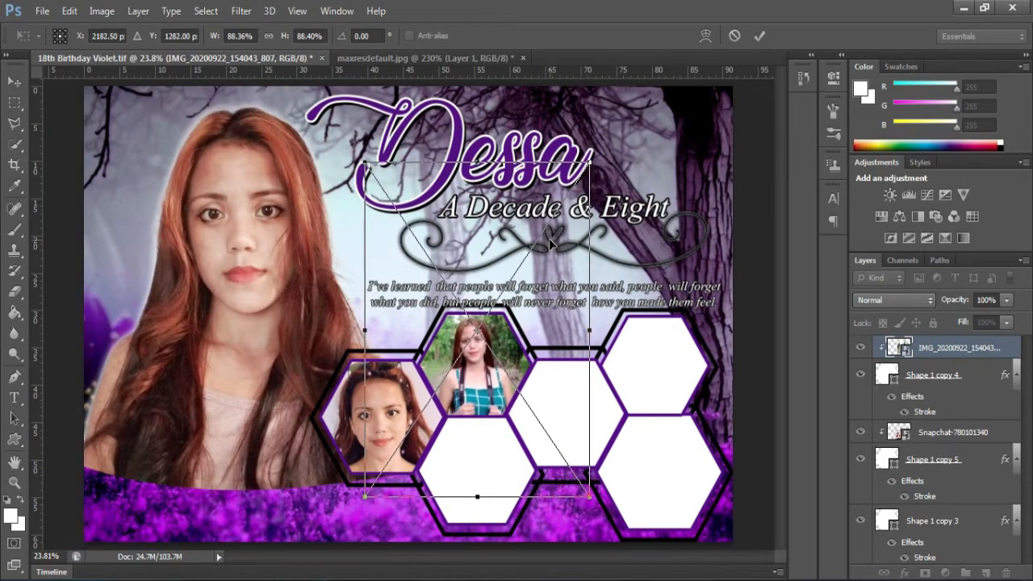
key(Return)
click(489, 457)
click(42, 11)
click(58, 270)
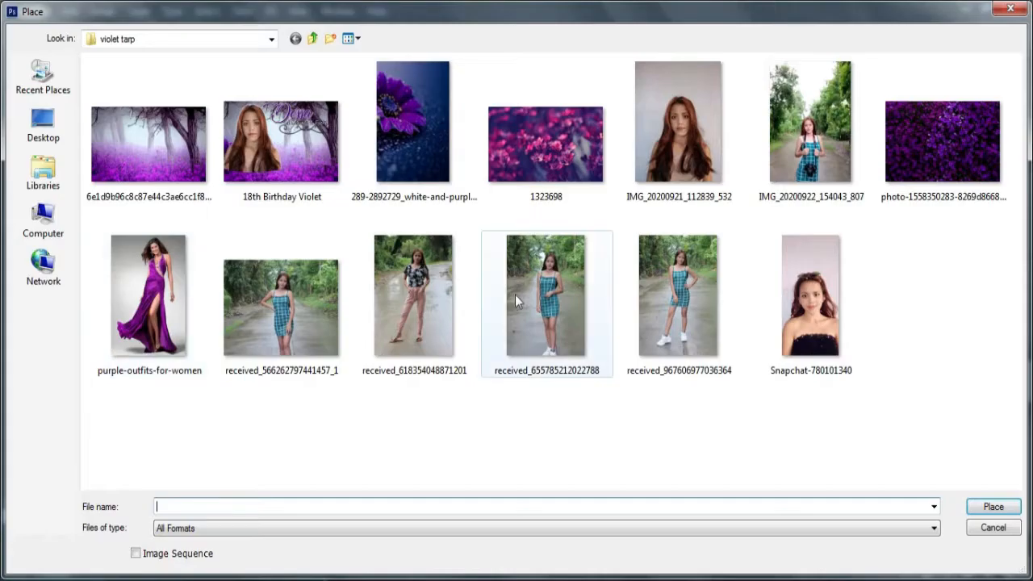
double_click(282, 311)
drag(488, 348, 493, 501)
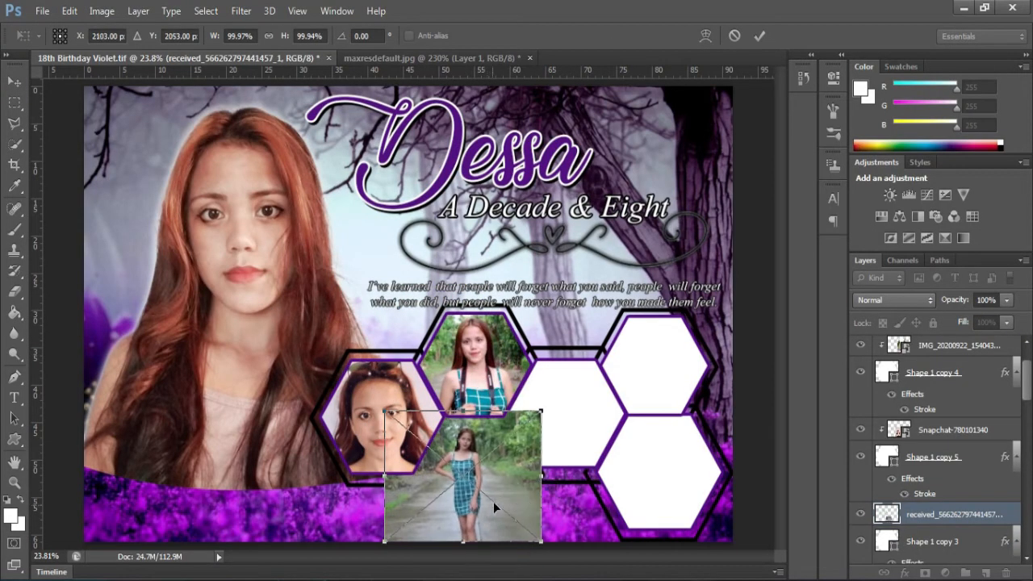
key(ctrl+alt+g)
key(Return)
click(557, 417)
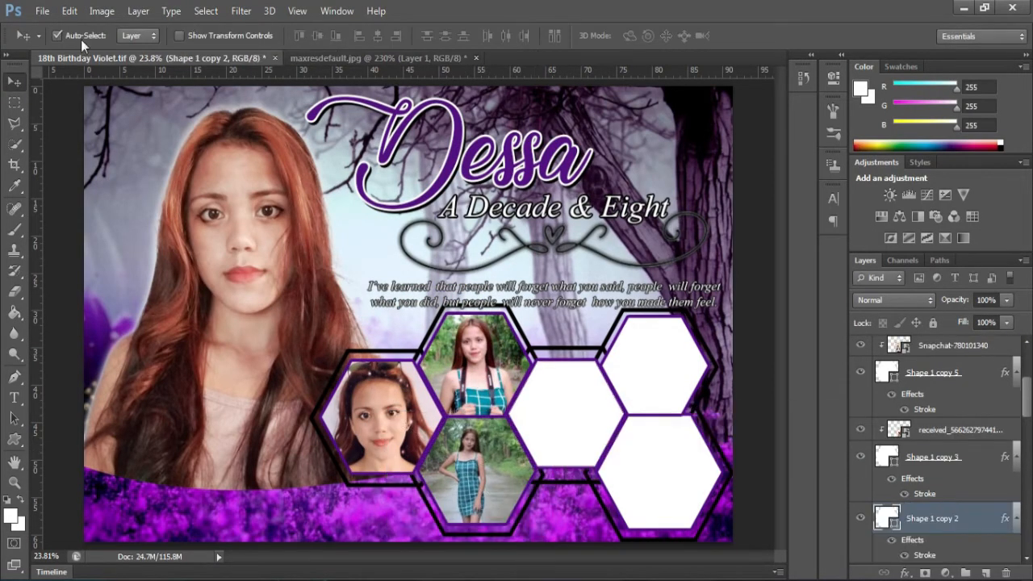
click(42, 10)
click(59, 270)
double_click(428, 309)
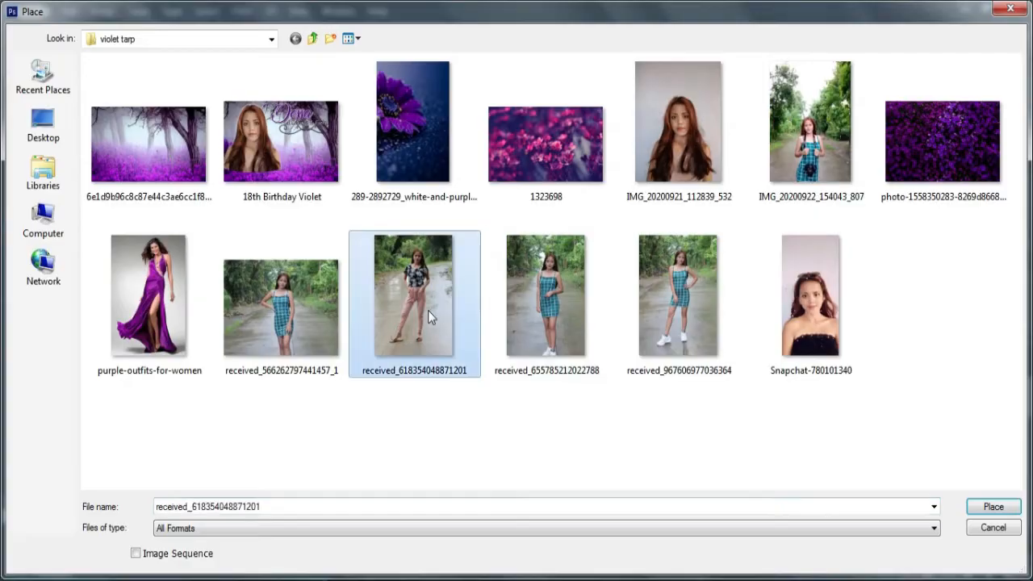
click(549, 242)
click(42, 11)
click(103, 275)
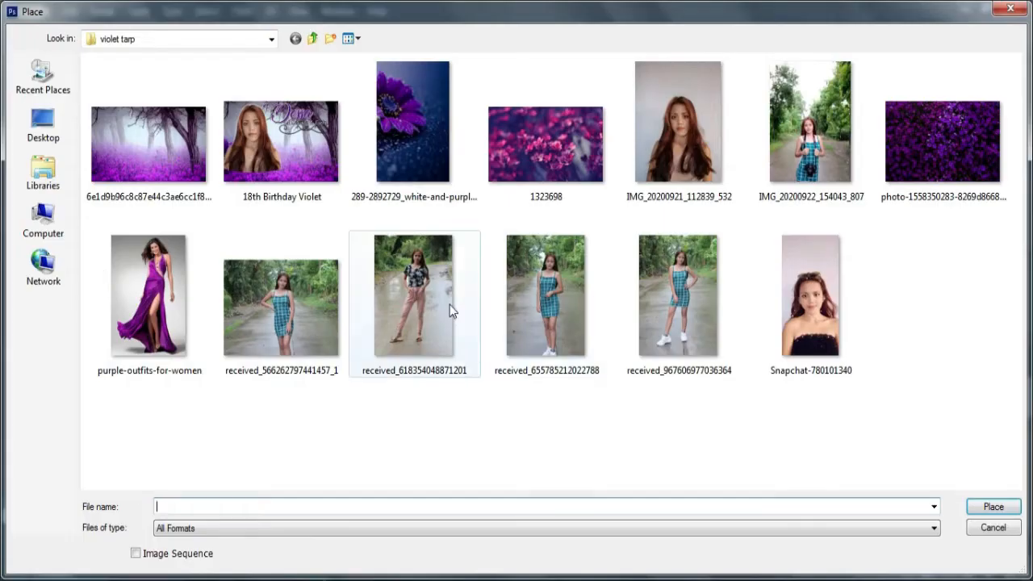
double_click(449, 304)
click(528, 239)
click(42, 10)
click(92, 273)
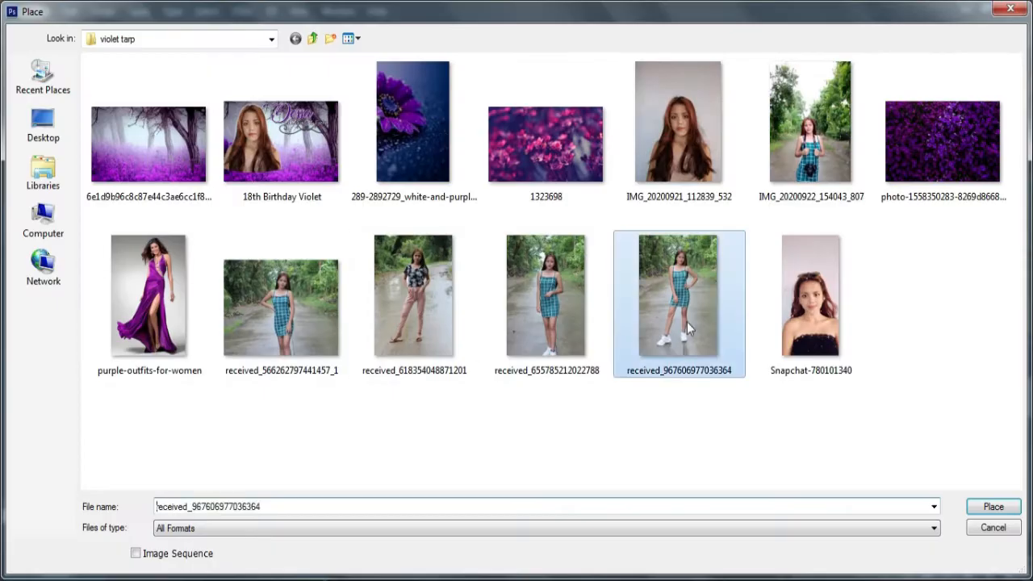
double_click(687, 322)
click(529, 240)
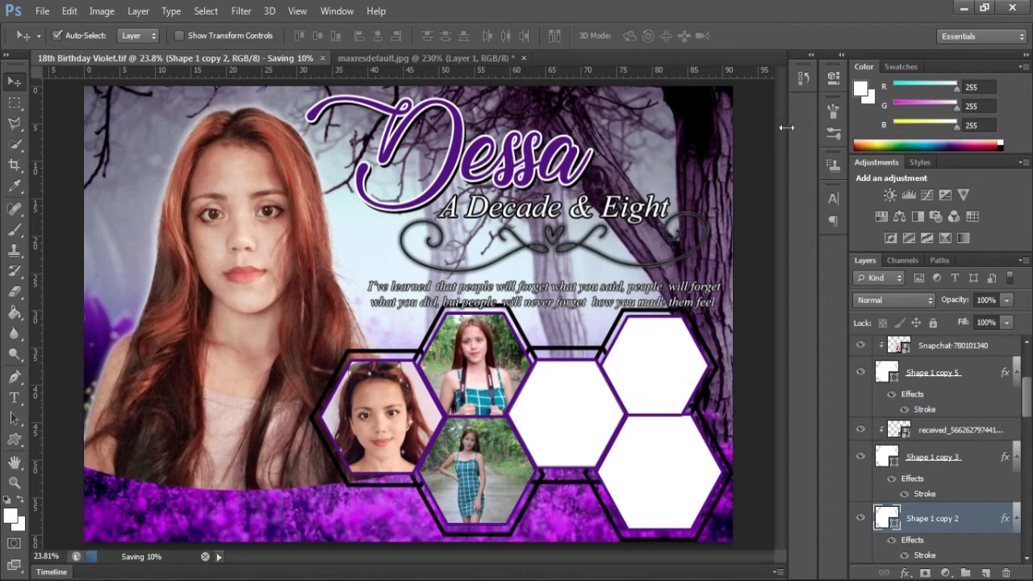
- Switch to the desktop and open the violet tarp folder in a maximised Explorer window
click(962, 8)
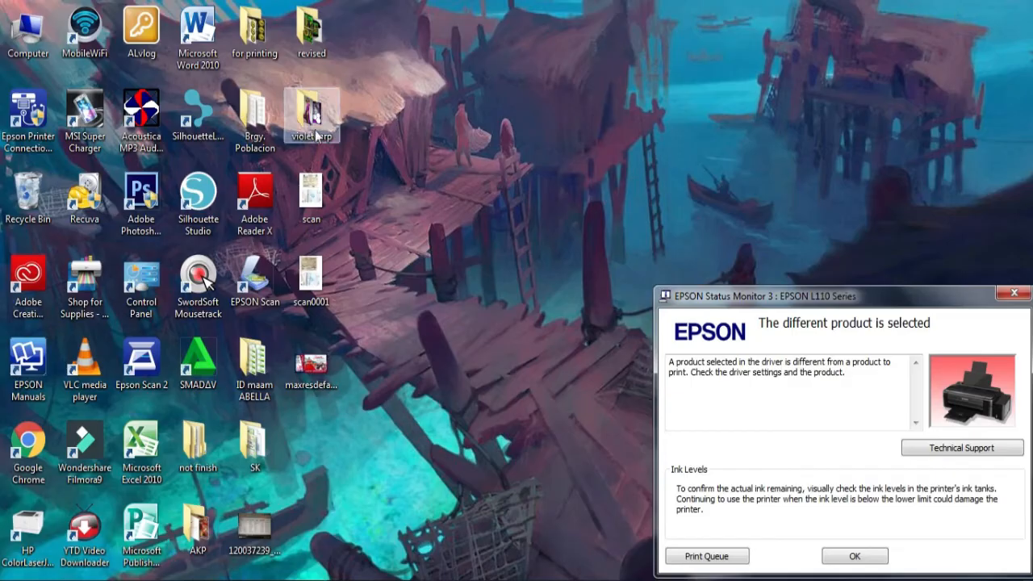
double_click(312, 115)
click(699, 52)
scroll(517, 306, down, 2)
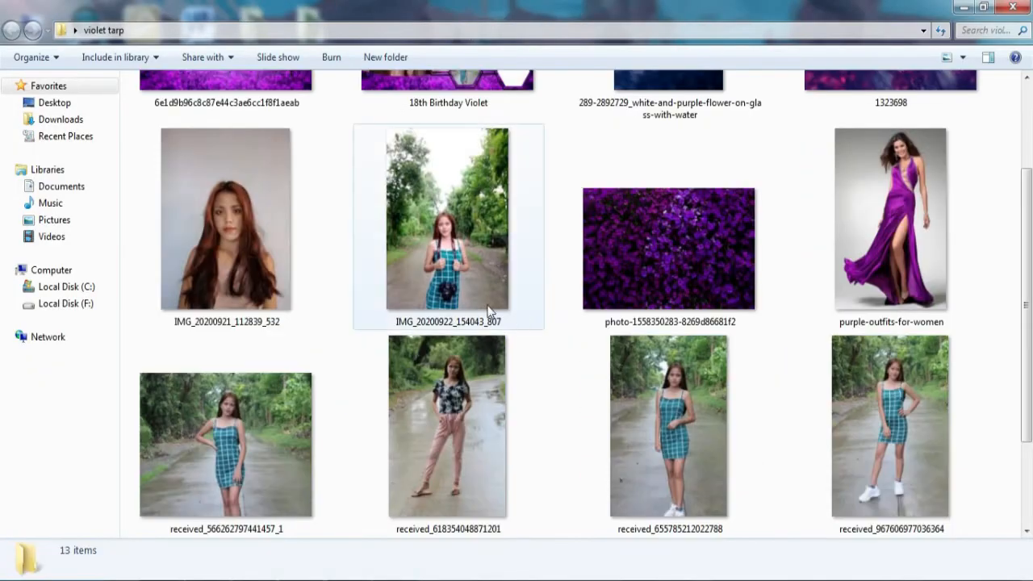
click(456, 249)
scroll(456, 249, up, 2)
scroll(456, 249, down, 4)
ctrl+click(288, 247)
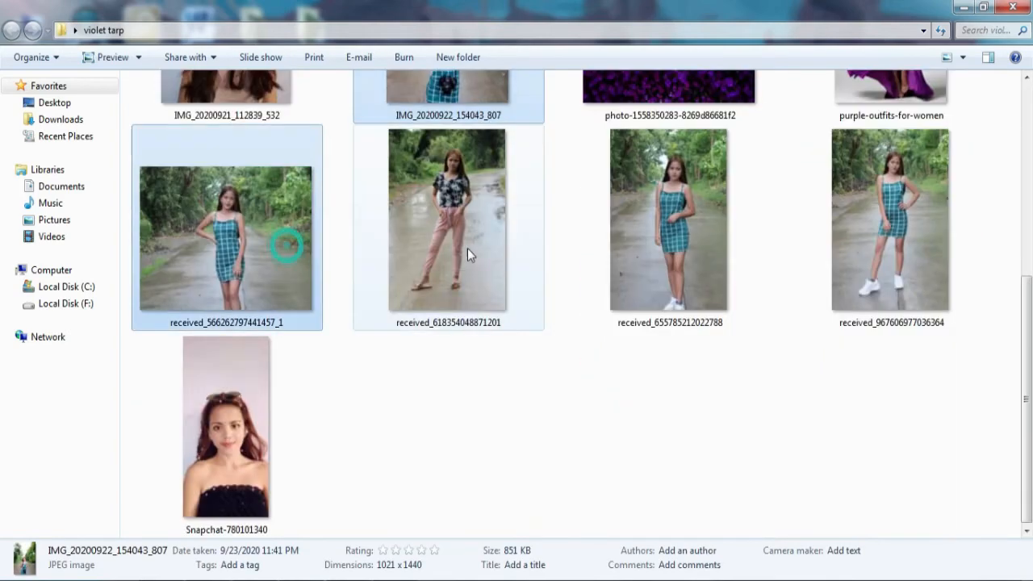
scroll(493, 253, up, 3)
scroll(493, 253, down, 3)
ctrl+click(258, 408)
key(Delete)
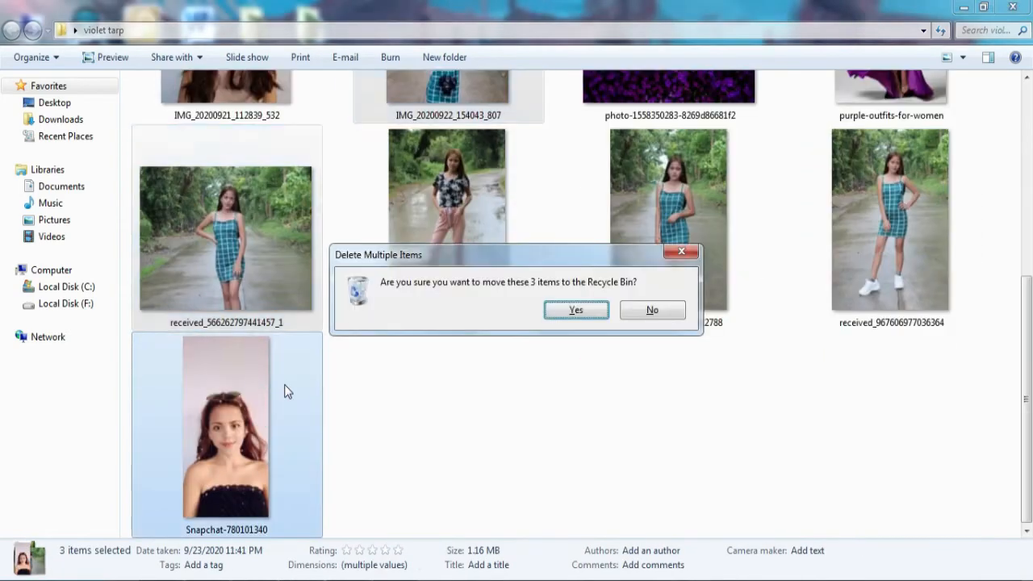
key(Return)
- Delete the images purple-outfits-for-women and IMG_20200921_112839_532 from the folder
click(692, 272)
key(Delete)
key(Return)
click(248, 267)
key(Delete)
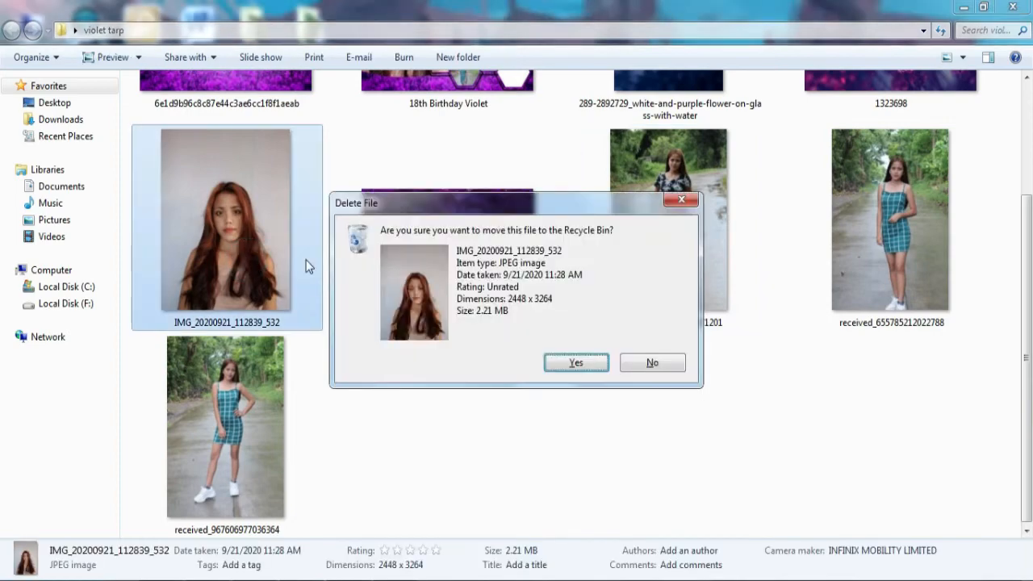
key(Return)
right_click(468, 387)
click(782, 313)
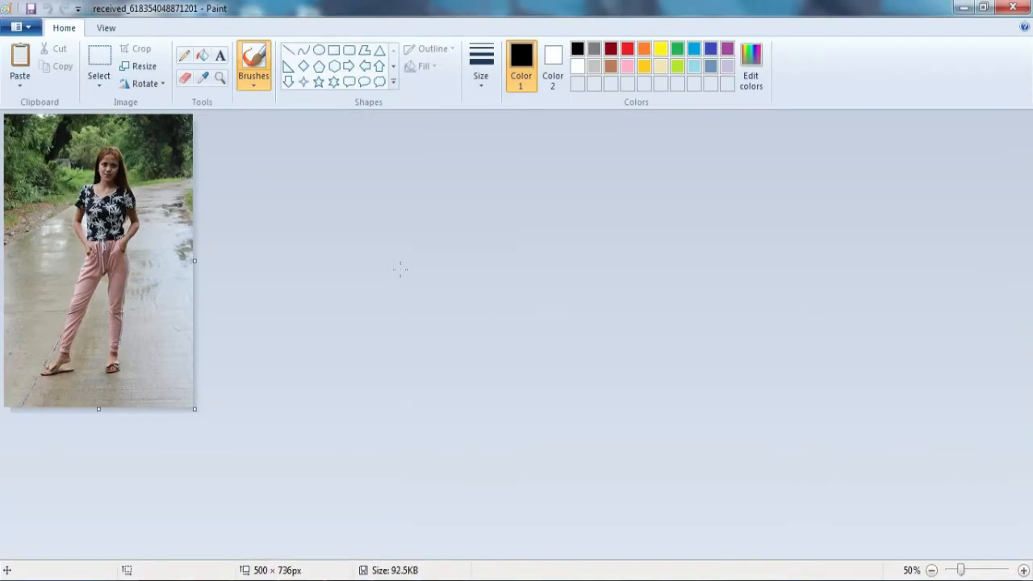
click(1013, 8)
right_click(696, 351)
click(579, 311)
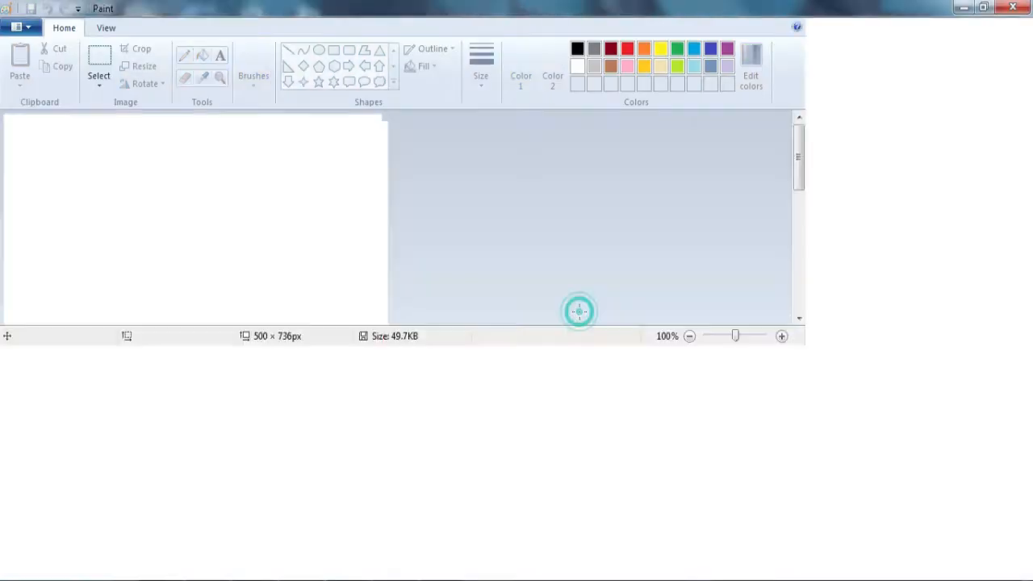
click(1013, 7)
right_click(918, 341)
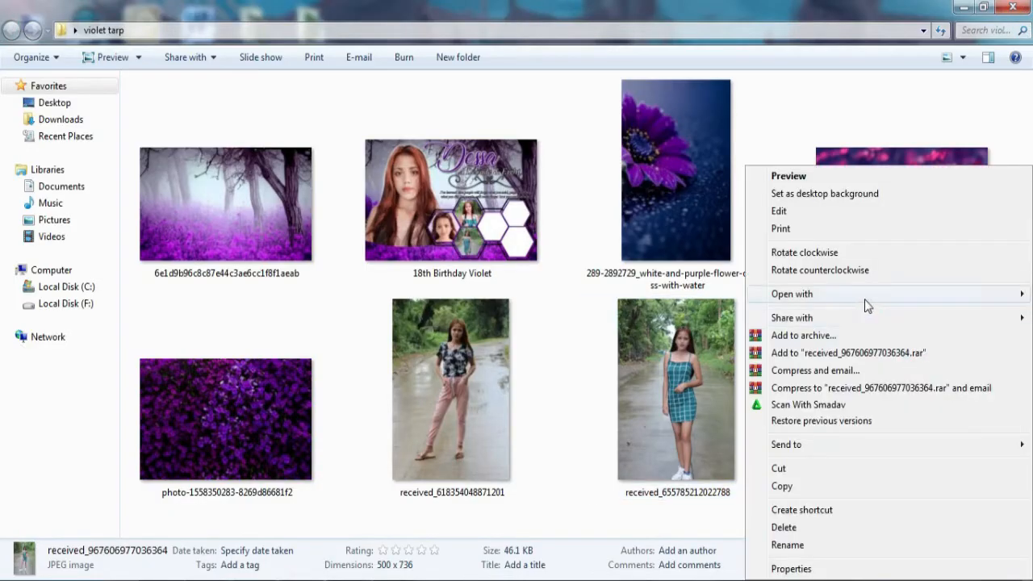
mouse_move(864, 302)
click(699, 310)
click(1013, 8)
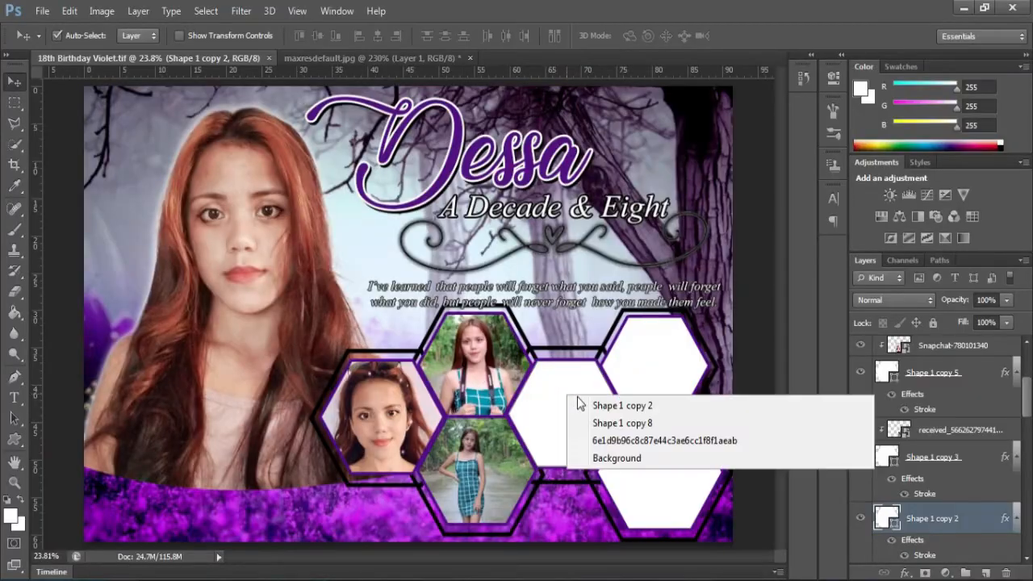
click(42, 10)
click(46, 267)
double_click(812, 125)
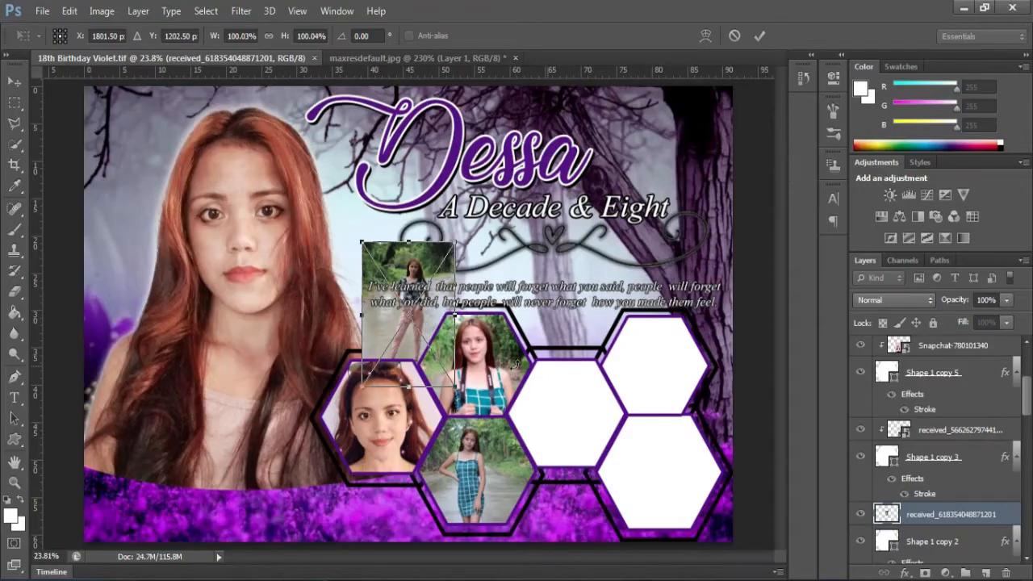
drag(564, 430, 573, 418)
drag(599, 493, 623, 517)
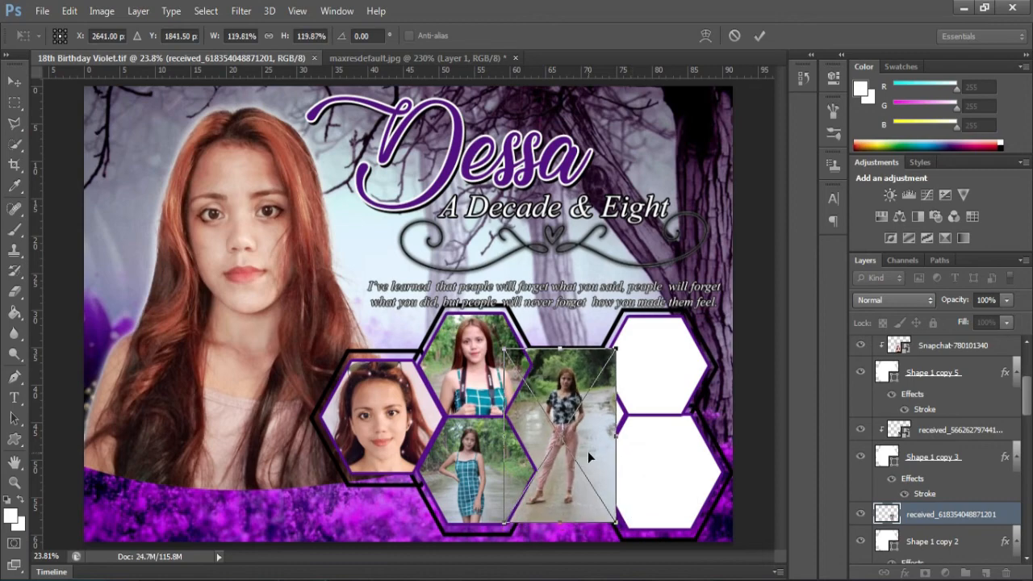
drag(588, 451, 592, 451)
key(Return)
key(ctrl+alt+g)
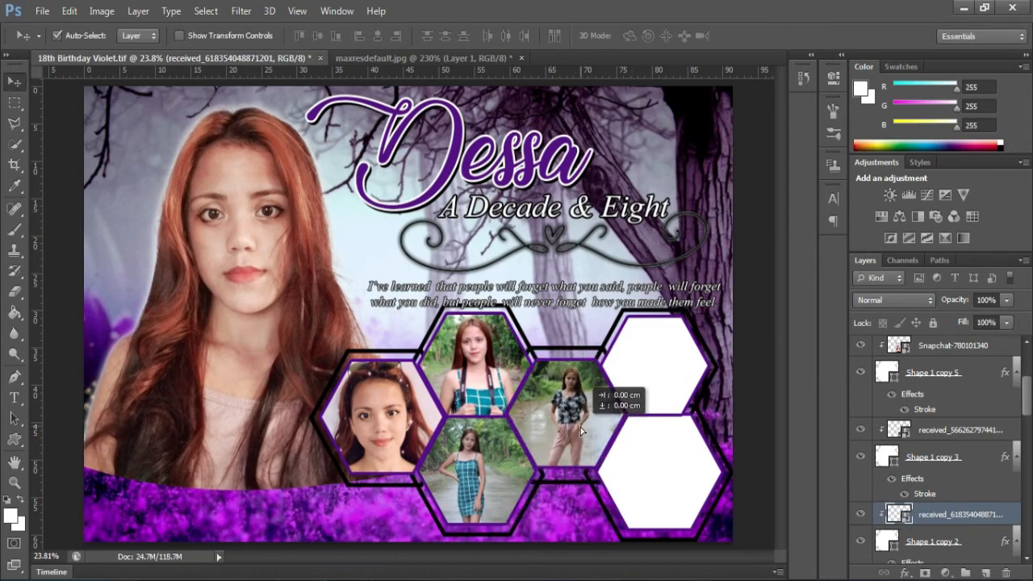
right_click(665, 354)
click(678, 359)
click(42, 10)
click(71, 267)
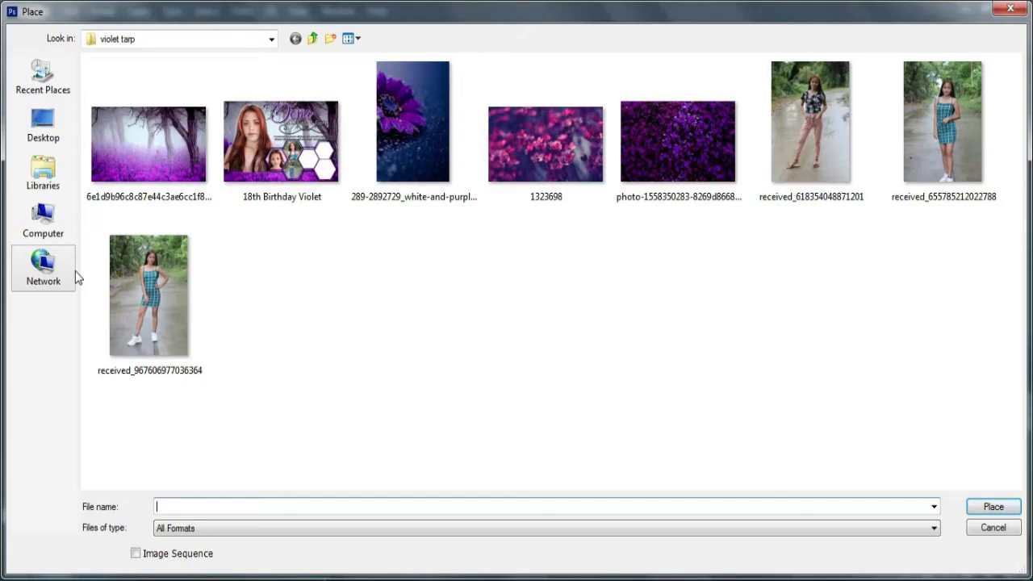
double_click(969, 135)
drag(456, 386, 529, 460)
drag(489, 370, 683, 384)
key(Return)
key(ctrl+alt+g)
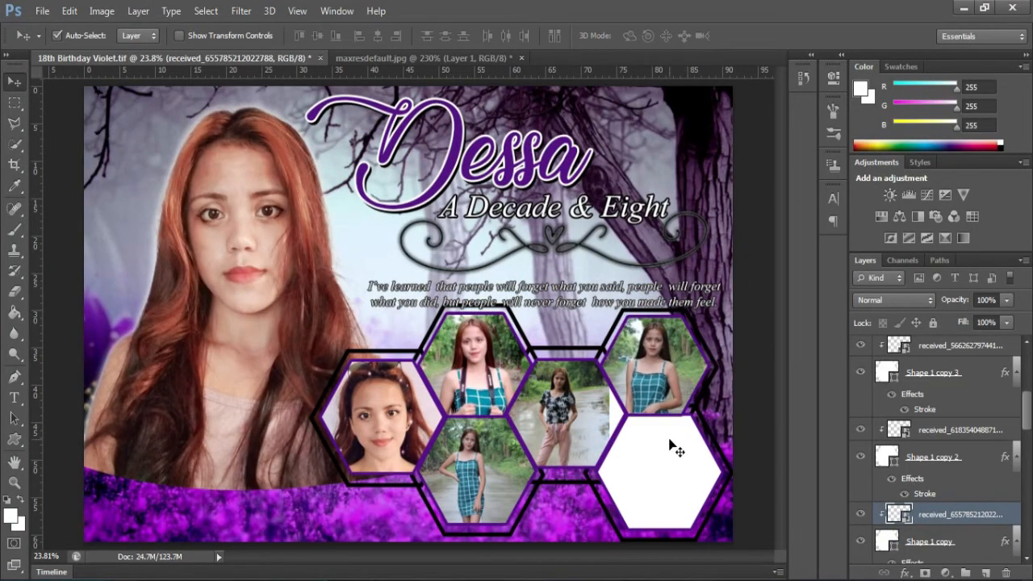
click(673, 438)
click(42, 10)
click(51, 267)
double_click(150, 297)
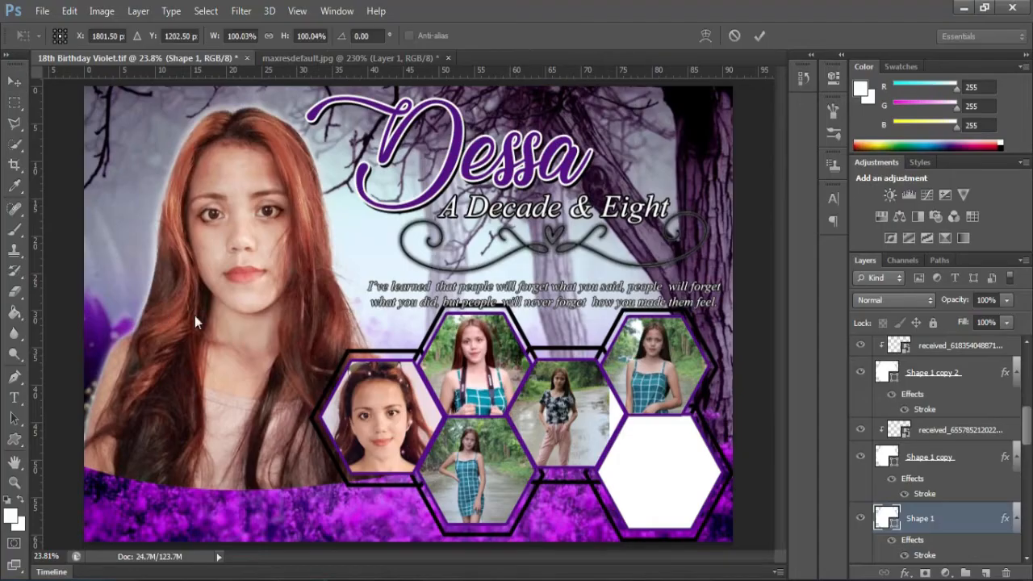
drag(446, 324, 698, 486)
drag(615, 550, 599, 573)
drag(703, 432, 691, 483)
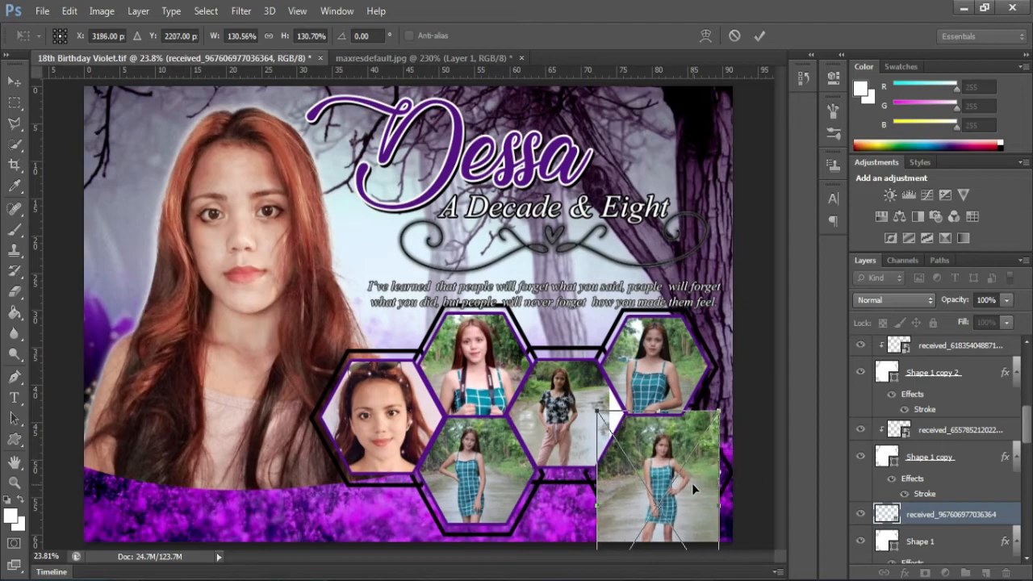
key(Return)
key(ctrl+alt+g)
- Save the design with its layers as a TIFF over the existing file 18th Birthday Violet
key(ctrl+minus)
key(ctrl+shift+s)
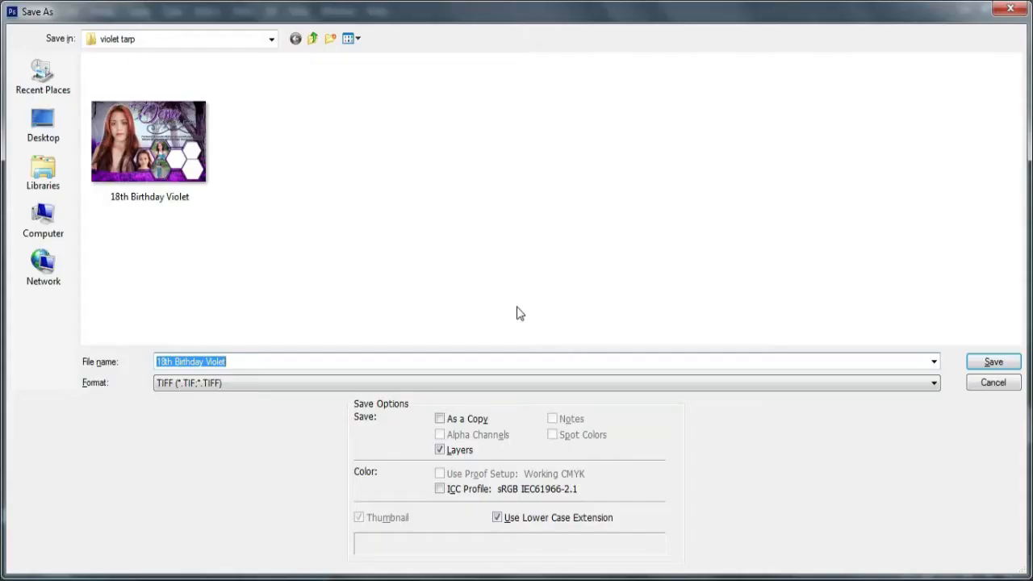
key(Return)
key(Return)
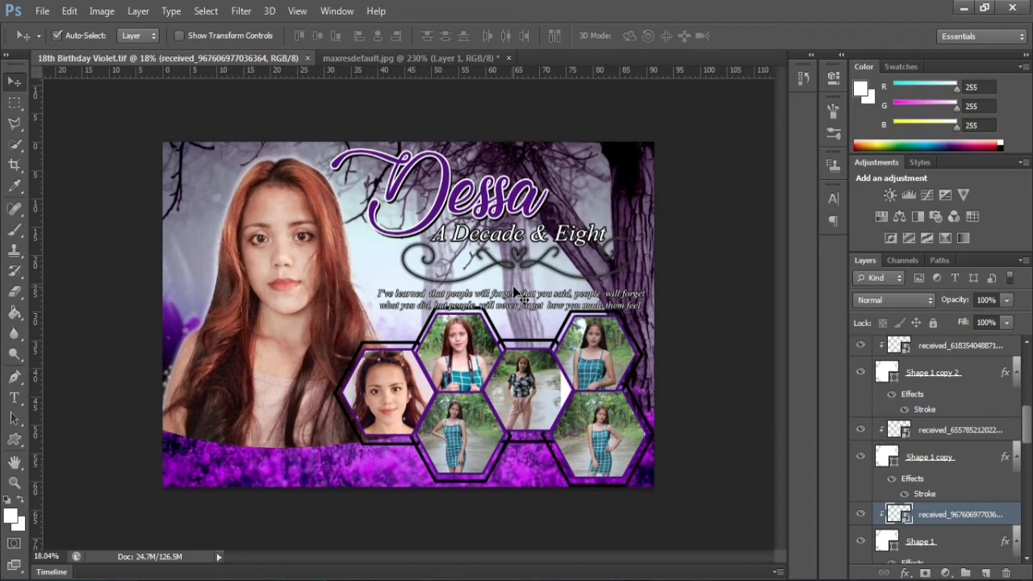
- Add the text "Eighteen" in the empty background beside the large portrait's hair
key(t)
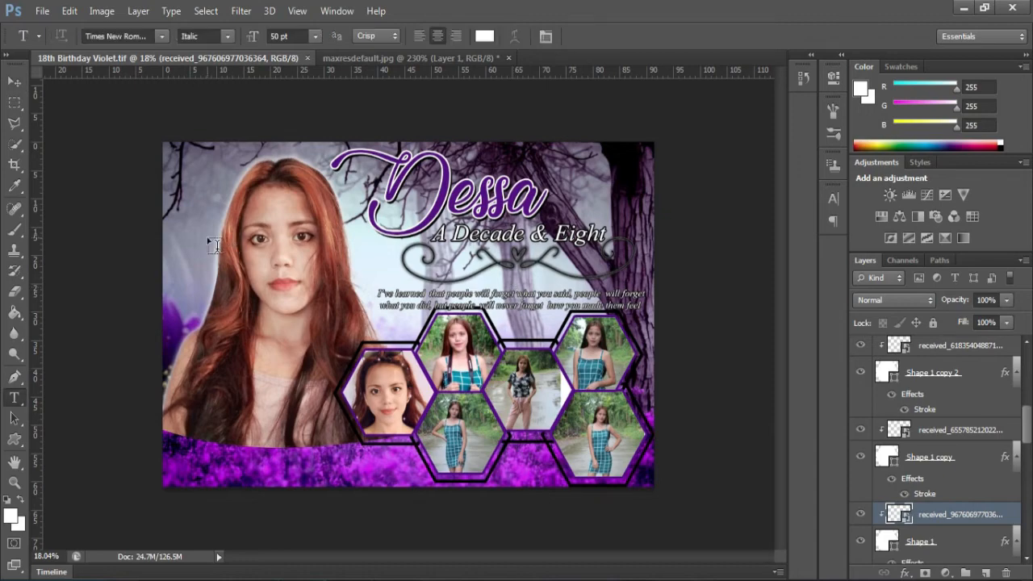
scroll(127, 232, up, 6)
scroll(108, 290, up, 2)
click(91, 333)
text(Eith)
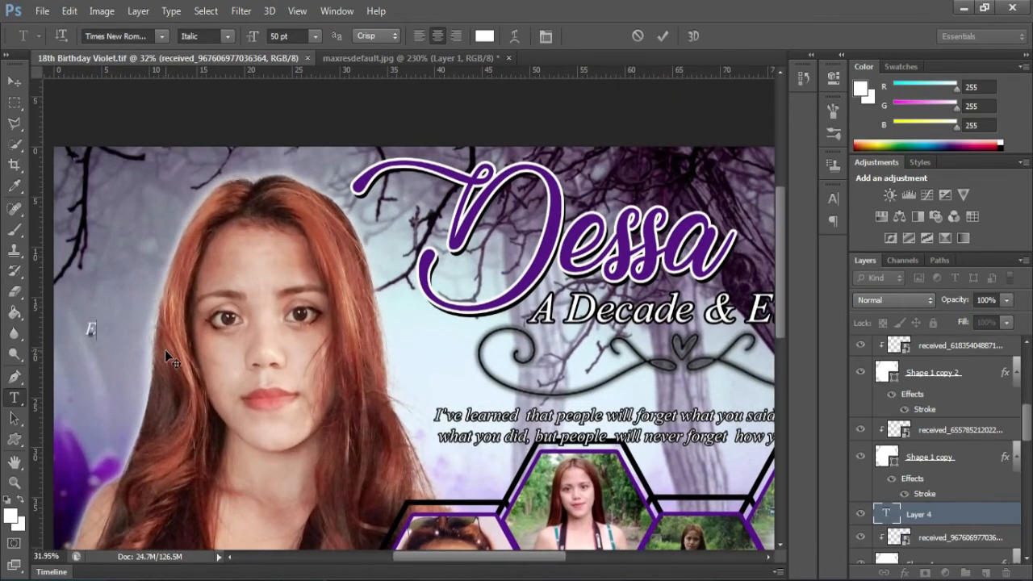
key(BackSpace)
key(BackSpace)
text(gth)
key(Left)
key(BackSpace)
key(Right)
text(teen)
- Set the "Eighteen" text in the Vivaldi font with the title's purple, 530f8c, sampled from the canvas
key(ctrl+a)
click(162, 37)
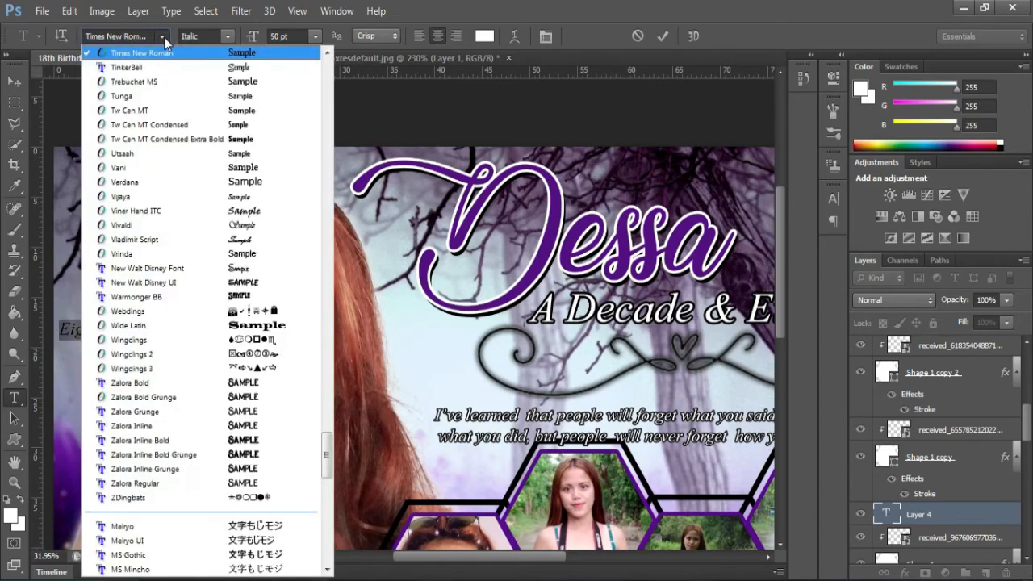
click(286, 239)
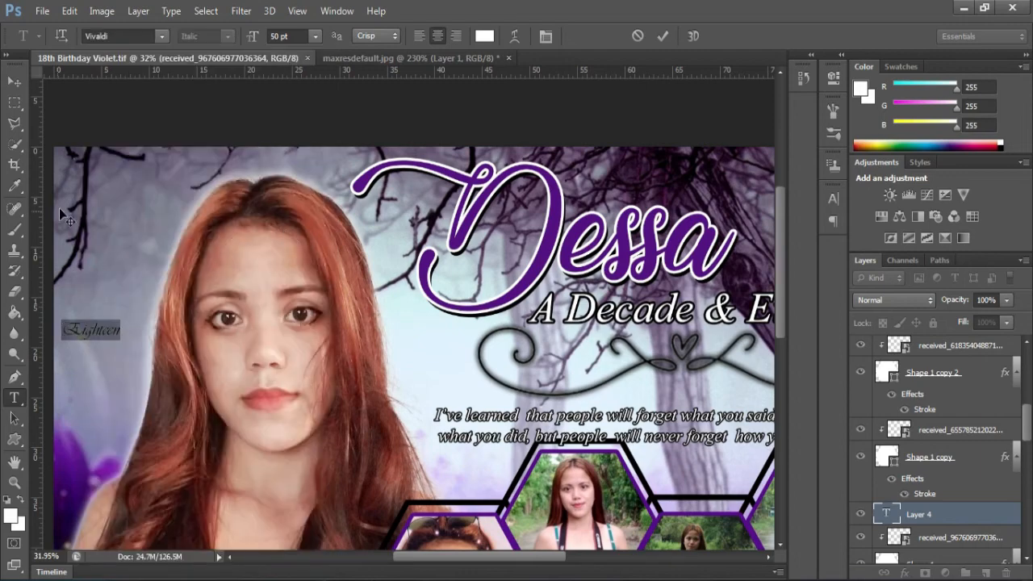
click(484, 36)
click(561, 182)
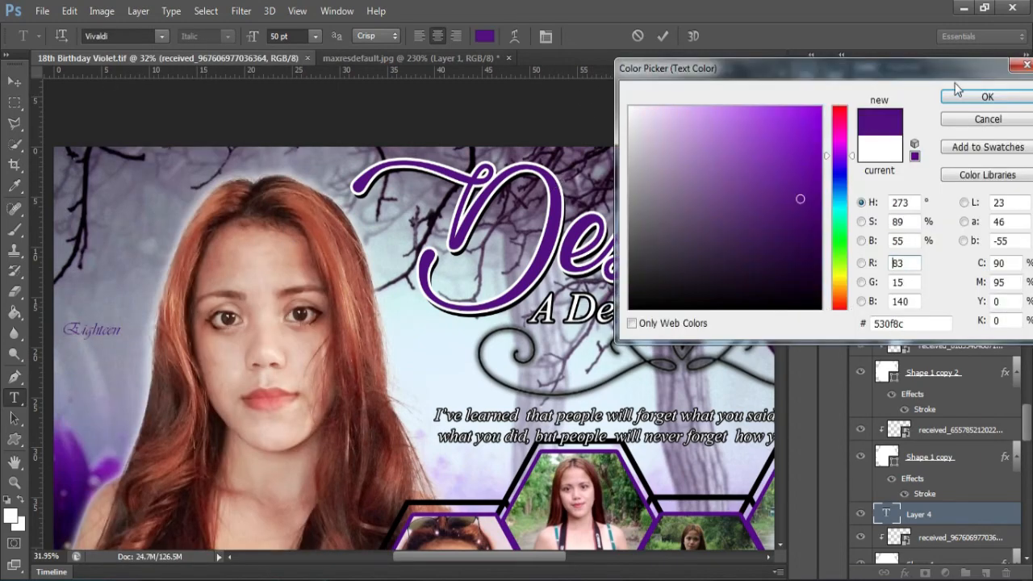
click(983, 94)
click(663, 37)
- Rotate the "Eighteen" text 90° counterclockwise and enlarge it to about 440% along the upper left edge of the tarpaulin
key(ctrl+t)
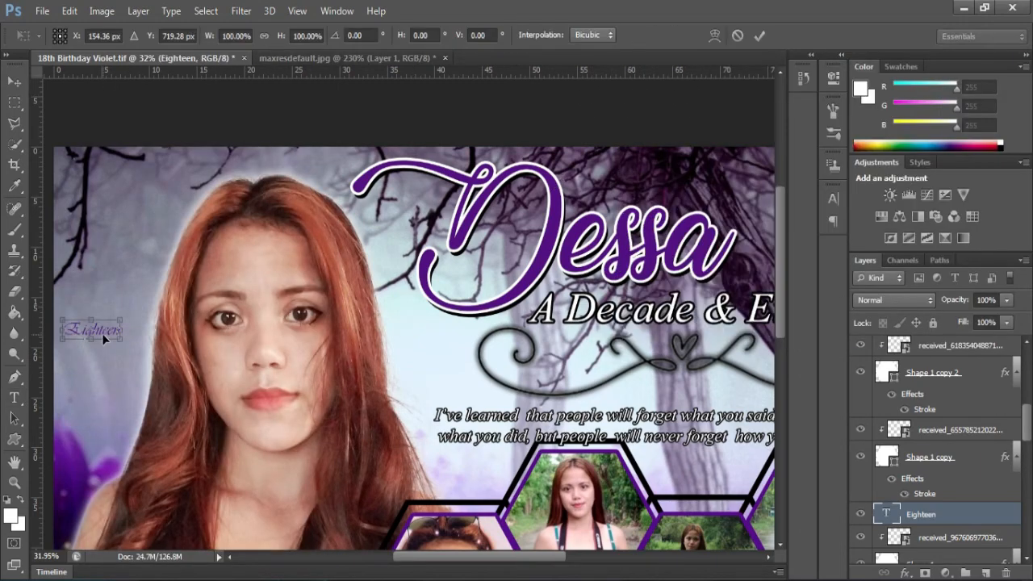
right_click(102, 334)
click(173, 279)
drag(119, 300, 190, 159)
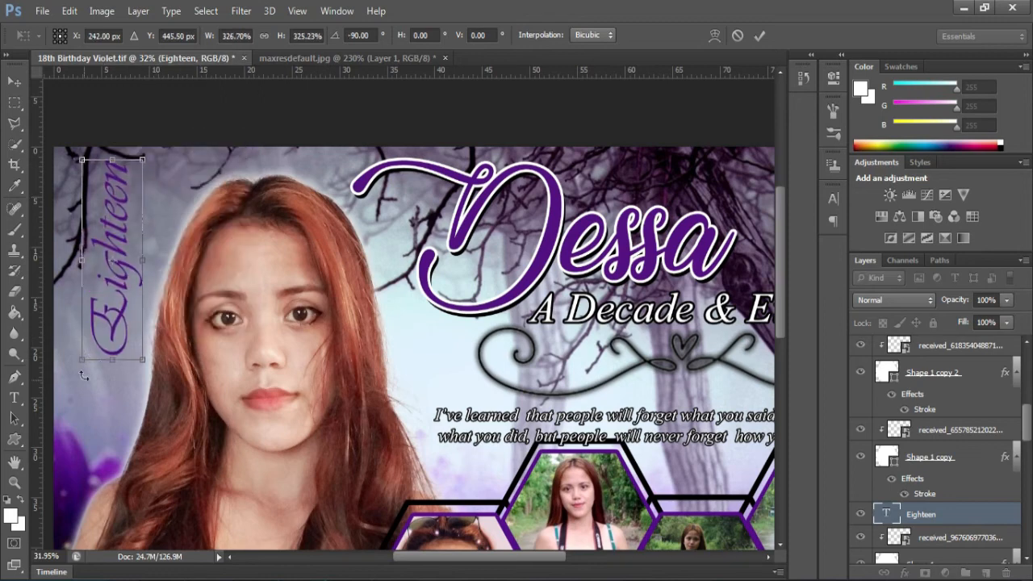
drag(82, 361, 54, 427)
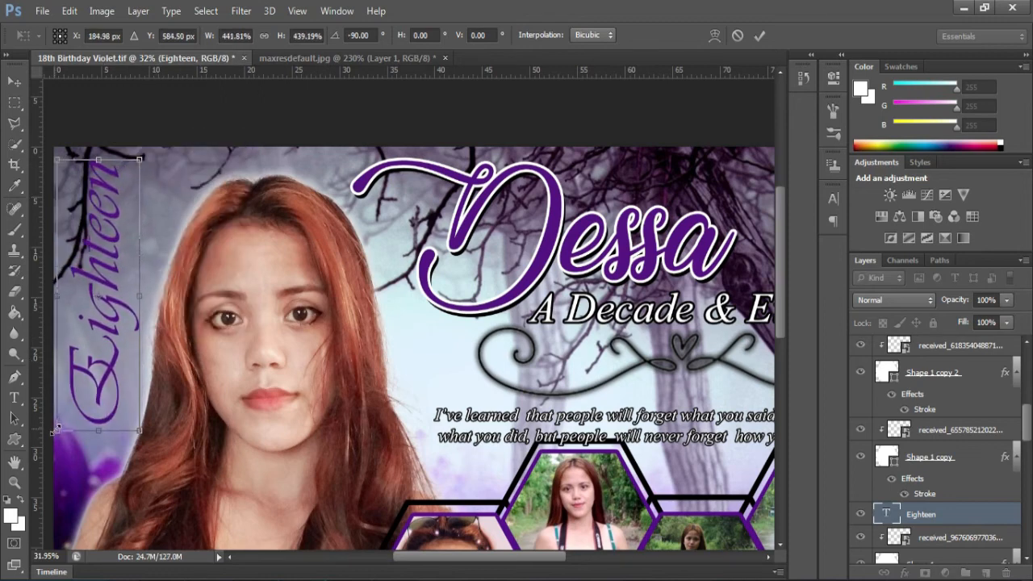
key(Return)
- Give the "Eighteen" text a white outside stroke and reduce the stroke's size slightly
right_click(932, 517)
click(747, 21)
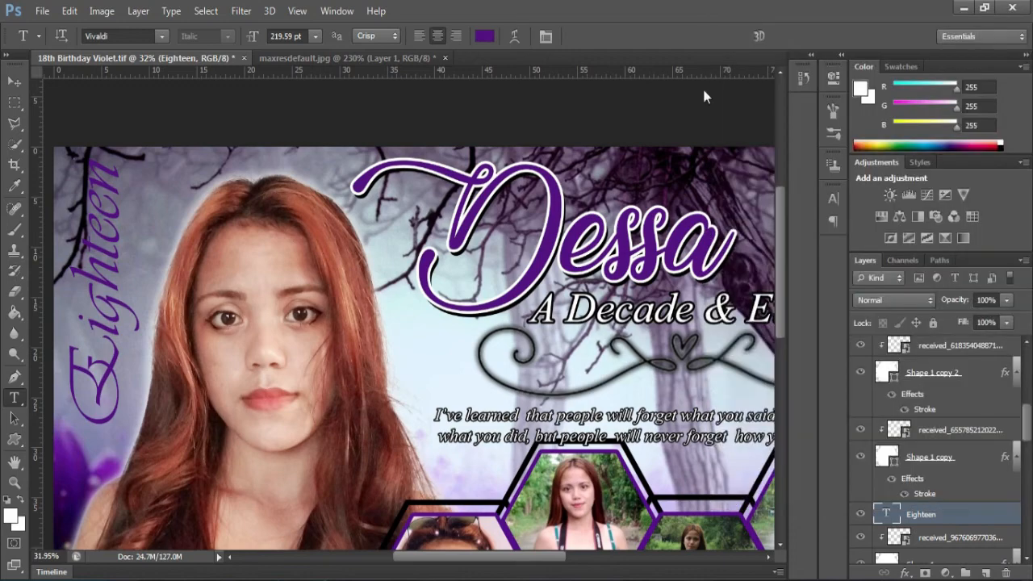
click(400, 532)
drag(552, 417, 565, 193)
click(568, 352)
click(629, 105)
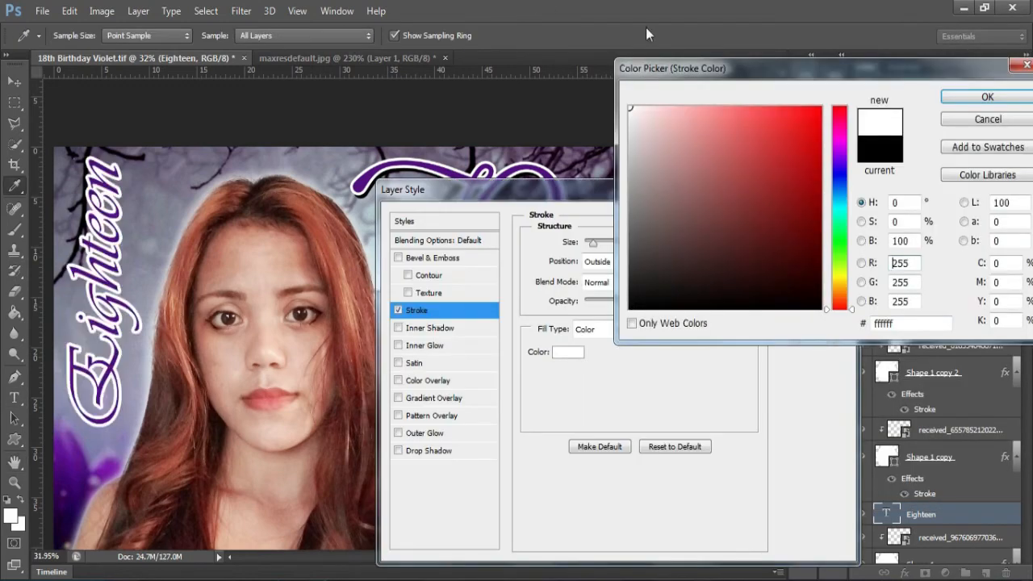
click(959, 95)
key(Down)
key(Down)
key(Down)
key(Down)
key(Down)
key(Down)
- Add a drop shadow to the "Eighteen" text with 100% opacity, 10 px distance, 100% spread and 14 px size
click(429, 453)
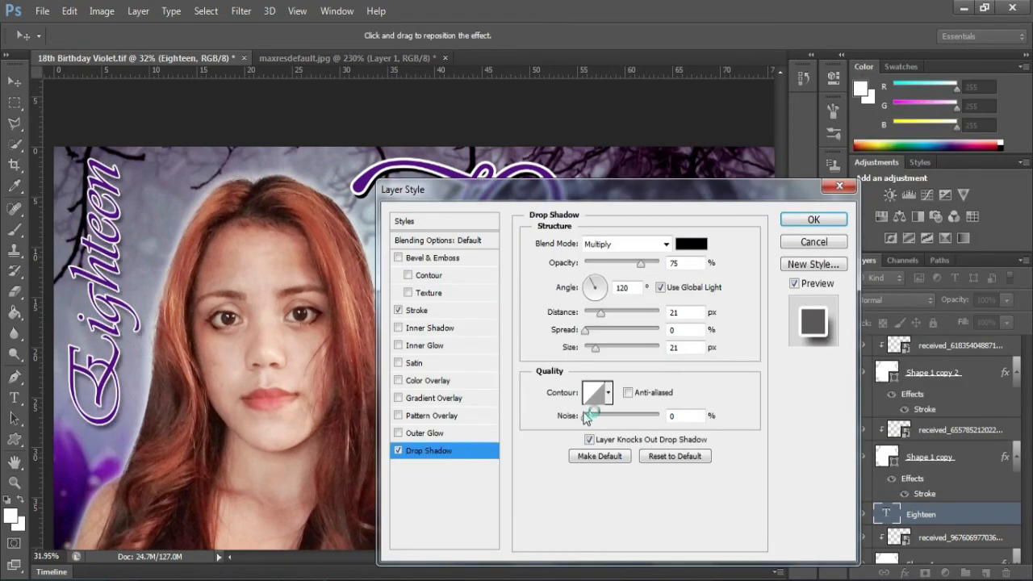
drag(594, 331, 623, 345)
drag(641, 264, 738, 266)
drag(596, 349, 594, 350)
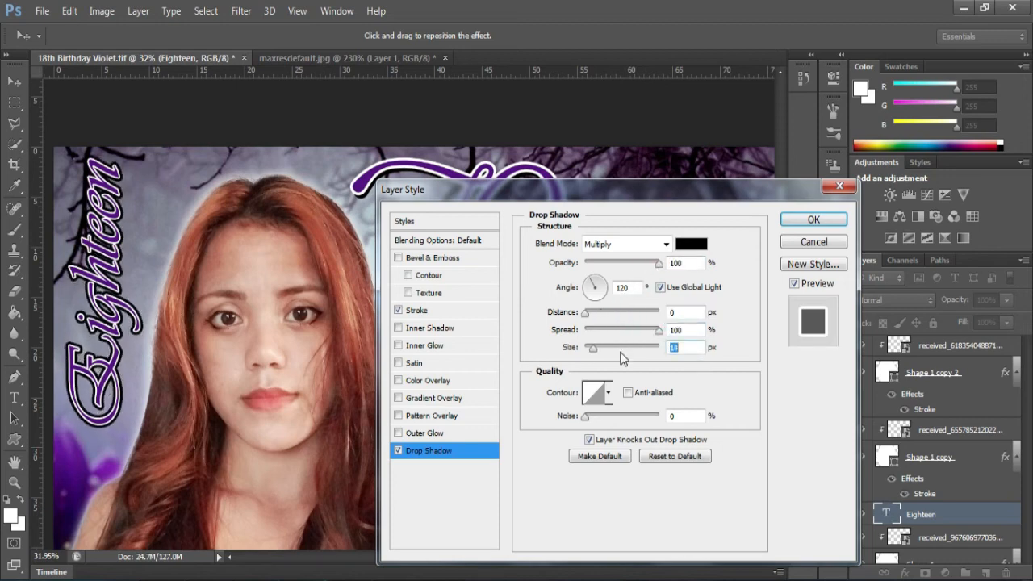
drag(585, 315, 593, 316)
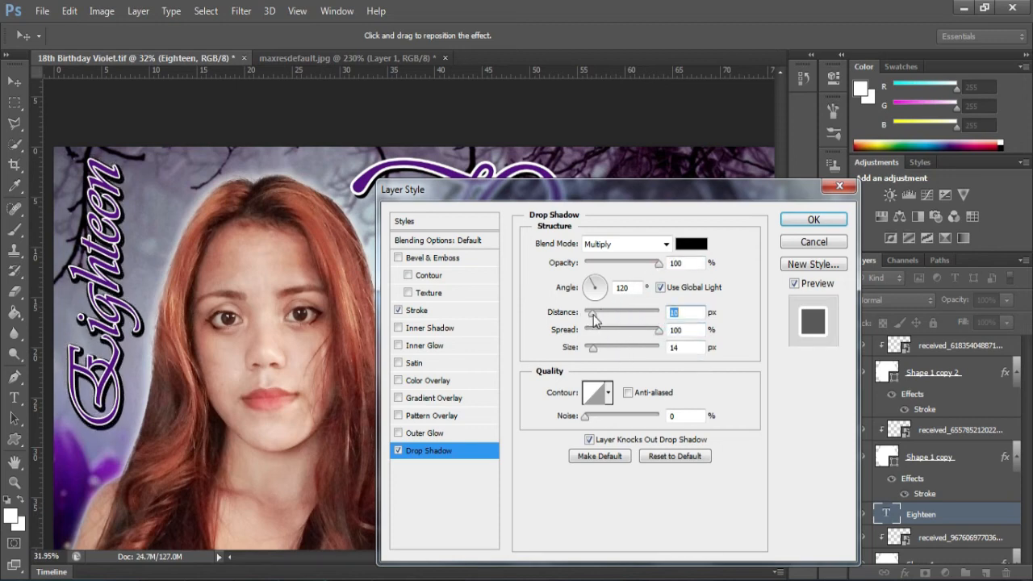
click(790, 223)
- Set the "Eighteen" text layer's opacity to 50% in its blending options
right_click(918, 515)
click(743, 29)
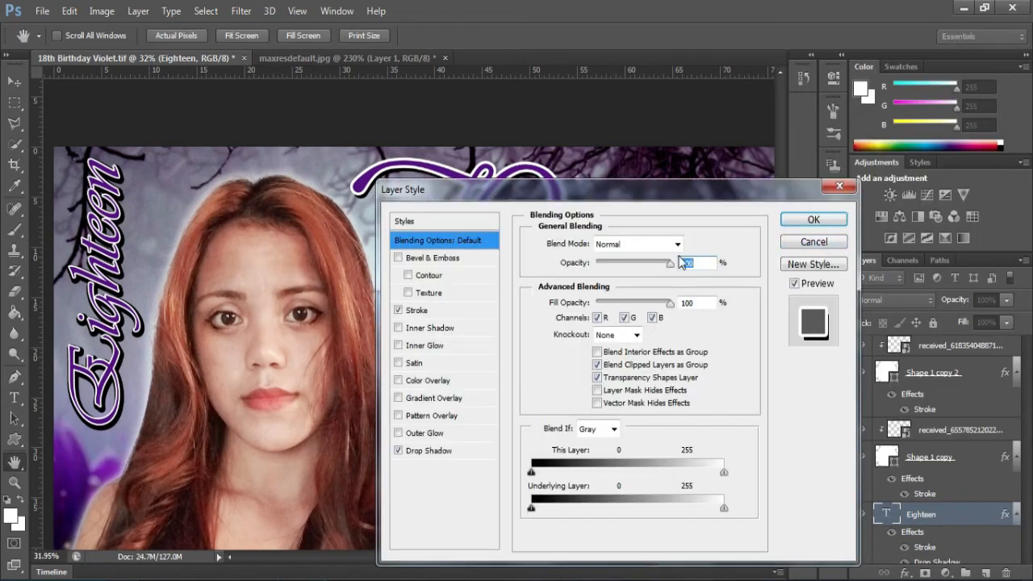
drag(671, 264, 635, 270)
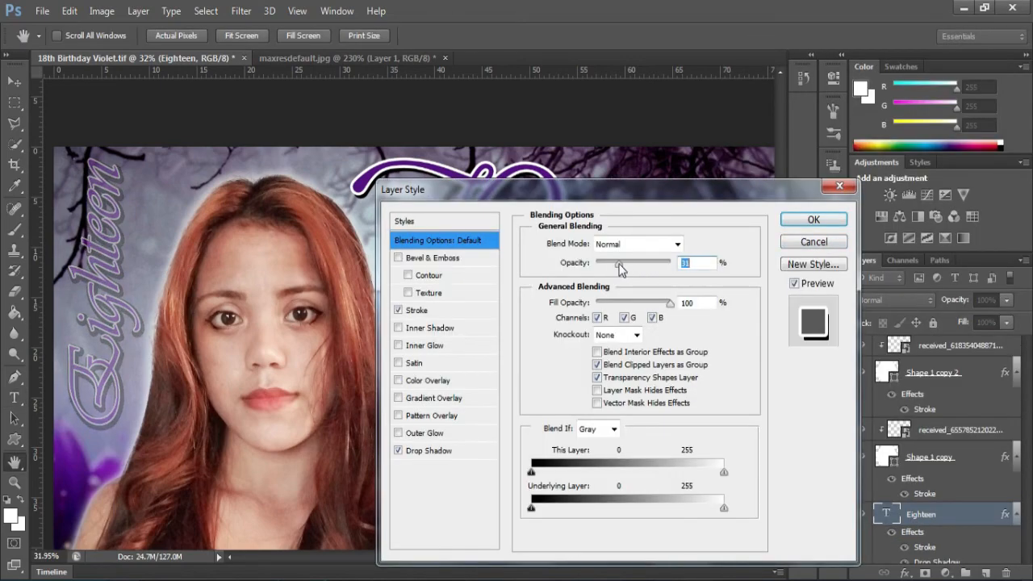
text(50)
key(Return)
- Enlarge the vertical "Eighteen" text slightly, to about 104%, beside the portrait
key(ctrl+t)
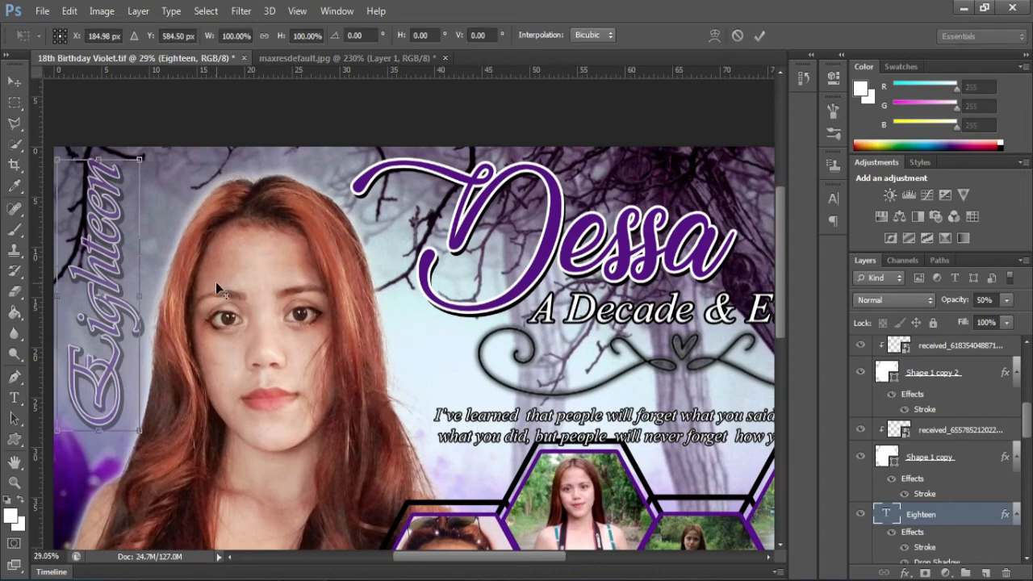
scroll(220, 288, down, 1)
mouse_move(150, 423)
mouse_down()
mouse_move(160, 452)
mouse_move(153, 435)
mouse_up()
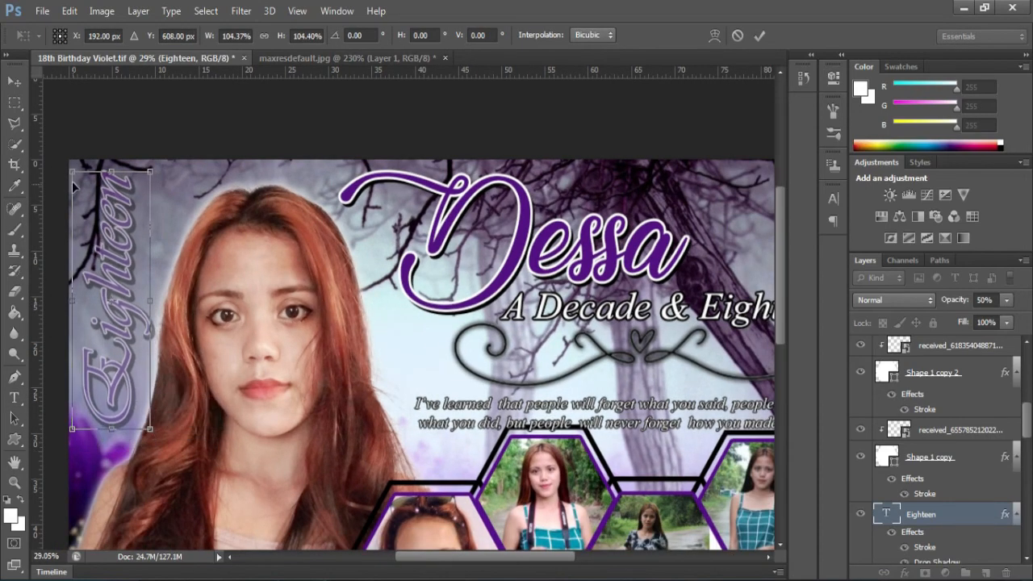
drag(71, 174, 70, 170)
key(Return)
- Save the updated tarpaulin with the faded vertical text over the existing TIFF file
scroll(277, 194, down, 2)
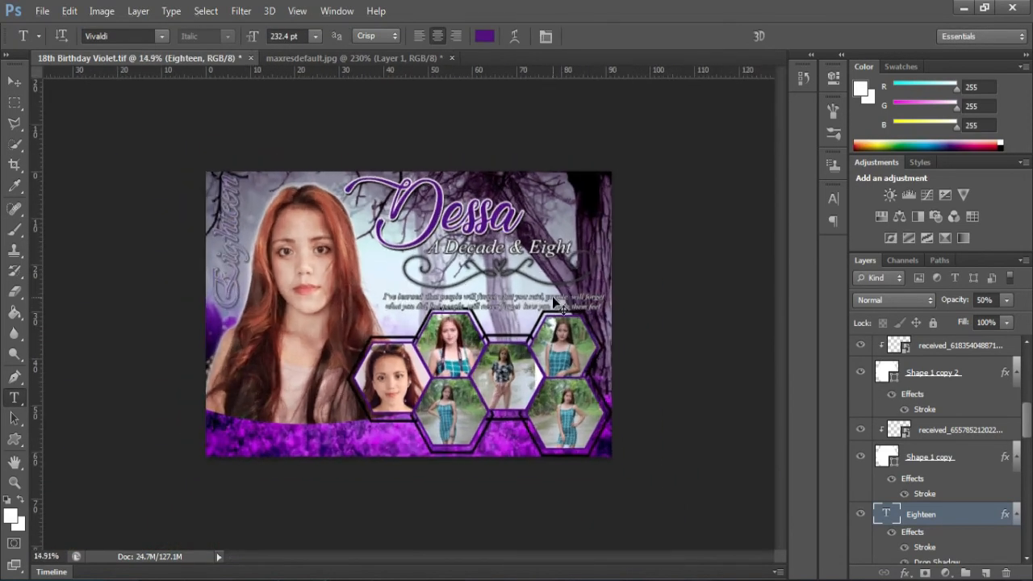
key(ctrl+shift+s)
key(Return)
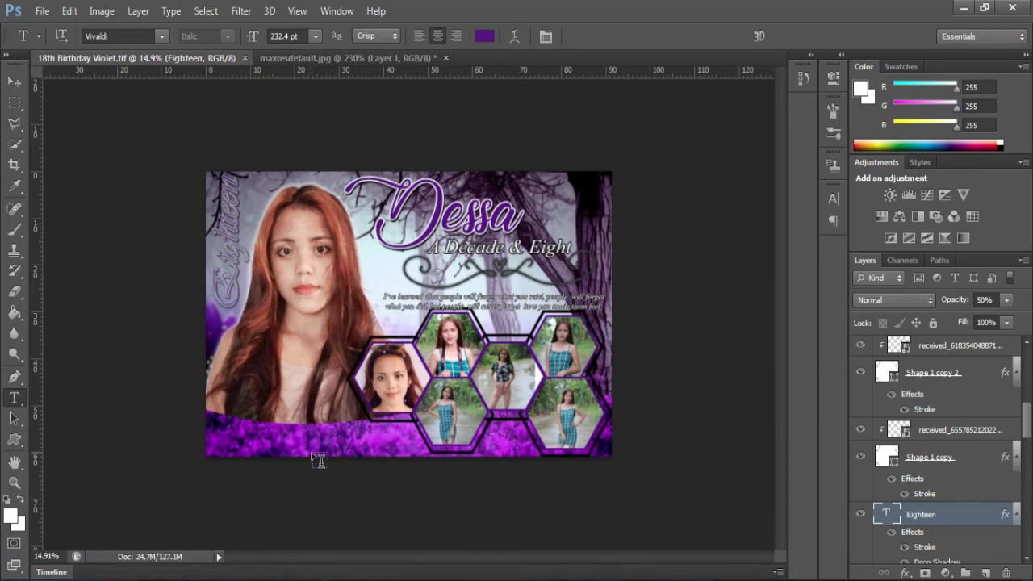
scroll(319, 487, up, 2)
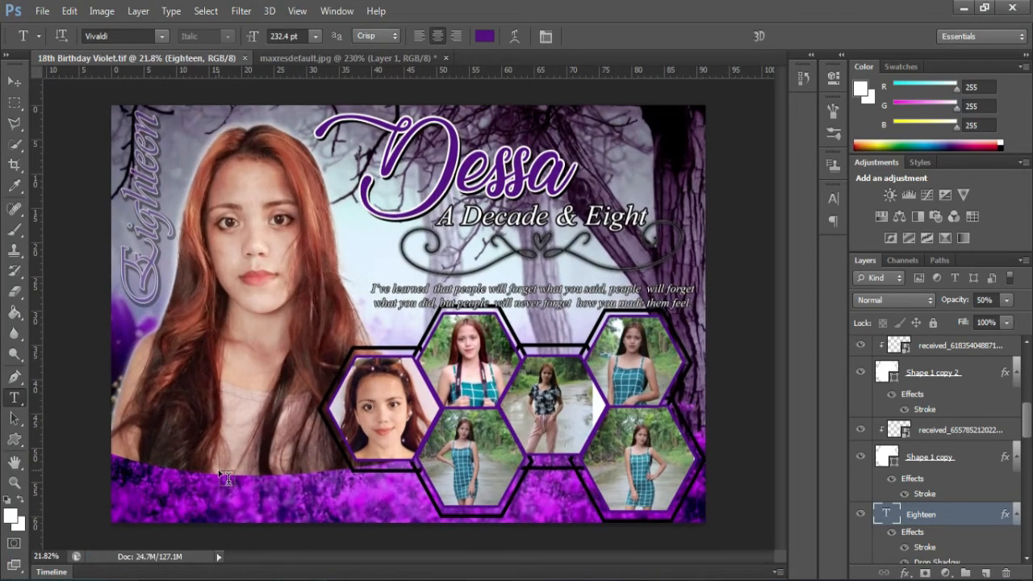